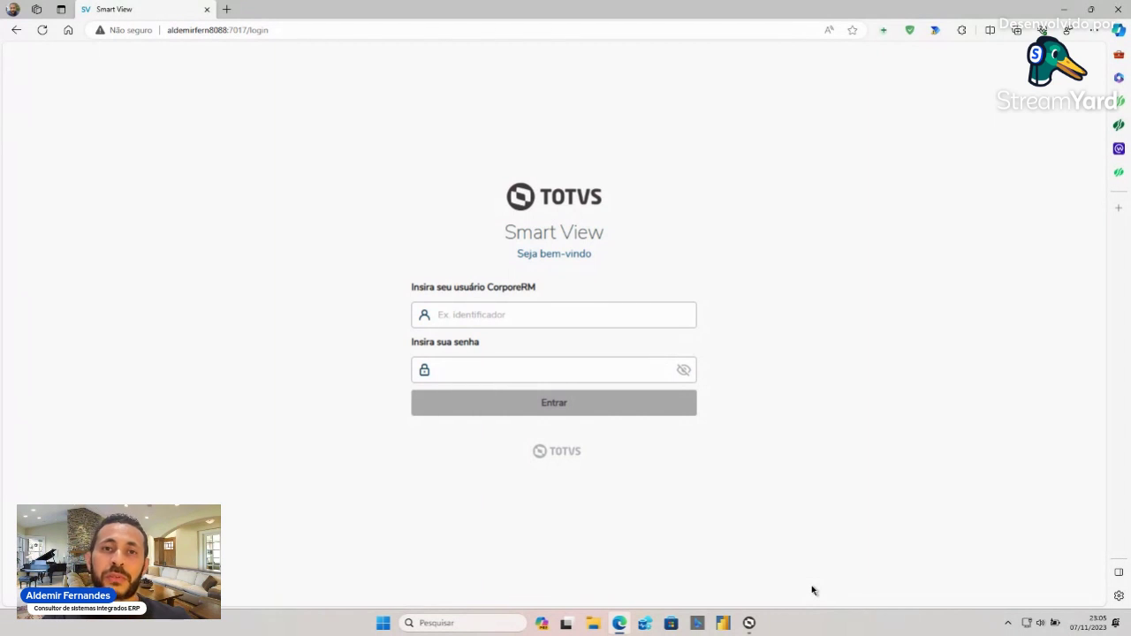
- Log in to Smart View with the stored CorporeRM user and its password
click(527, 314)
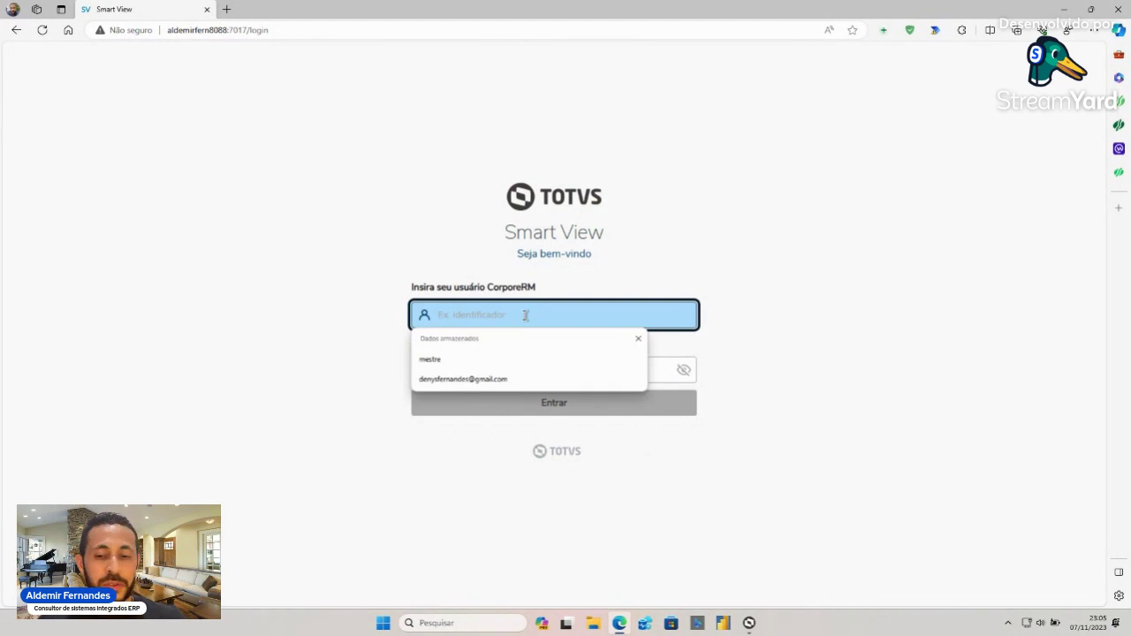
text(mestre)
key(Tab)
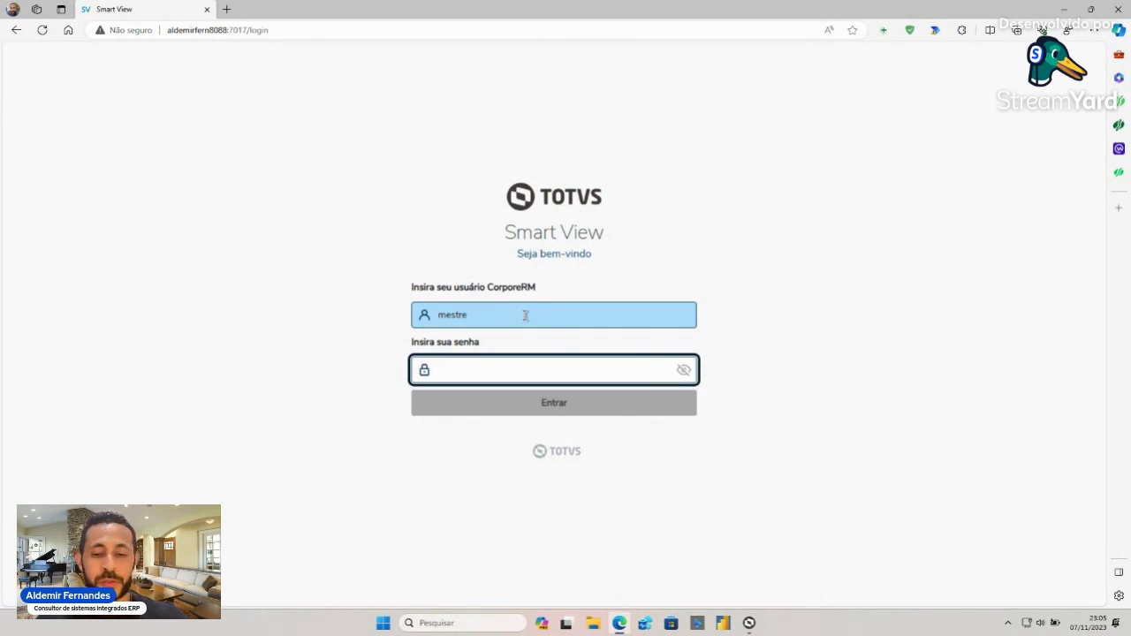
text(totvs)
key(BackSpace)
key(BackSpace)
key(BackSpace)
key(BackSpace)
key(BackSpace)
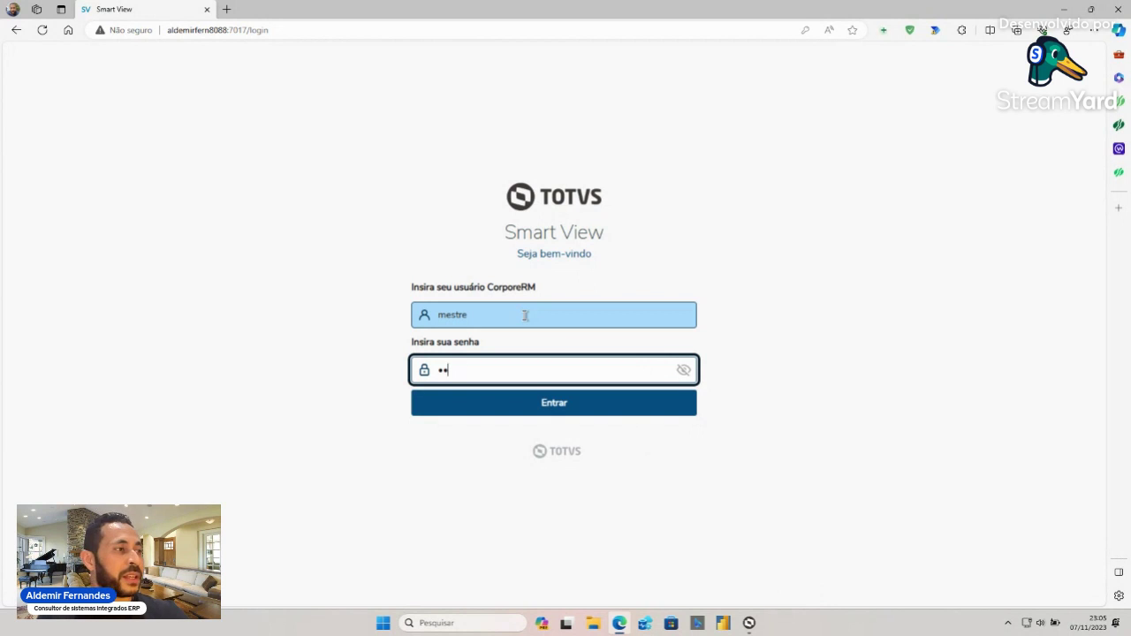
text(totvs)
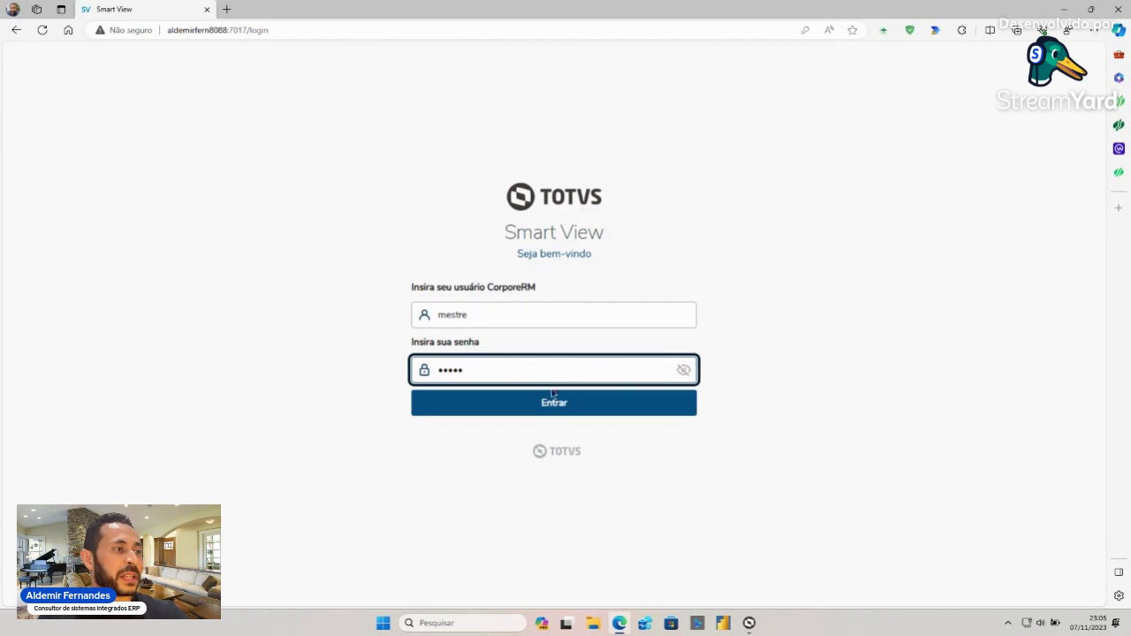
click(553, 407)
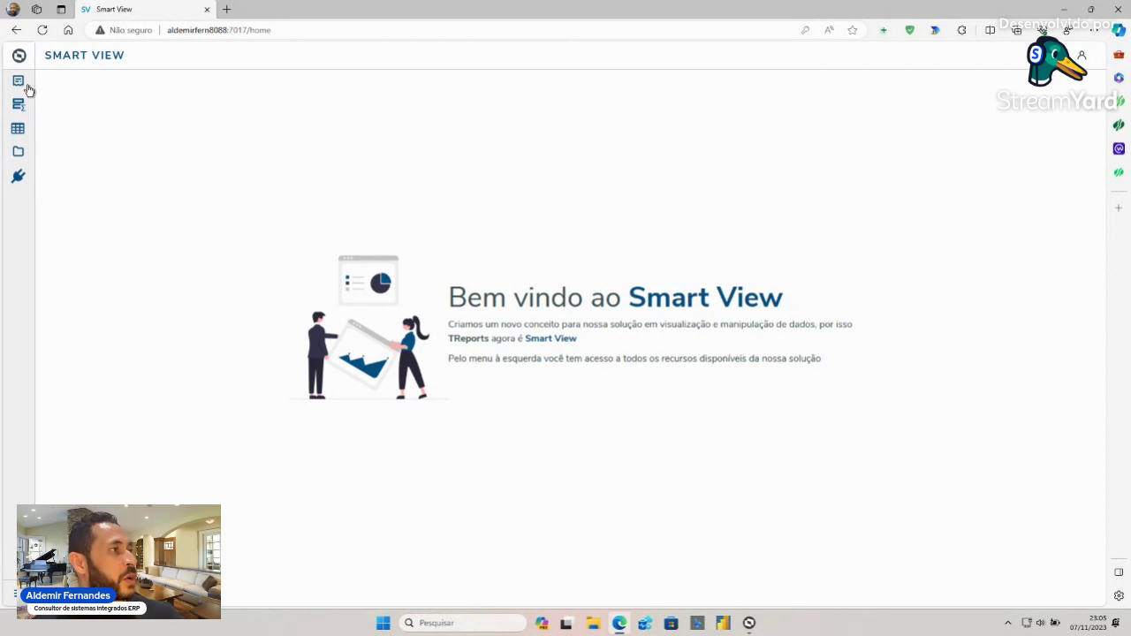
mouse_move(27, 91)
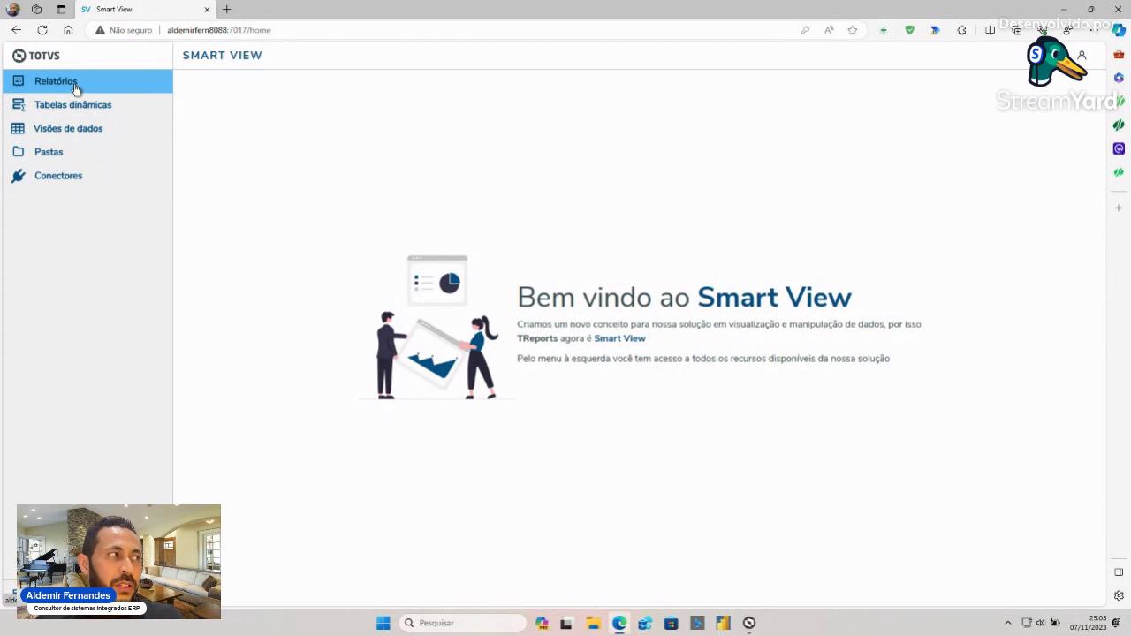
- Open Pastas and select the Financeiro folder under Minhas pastas, leaving its name as is
click(71, 155)
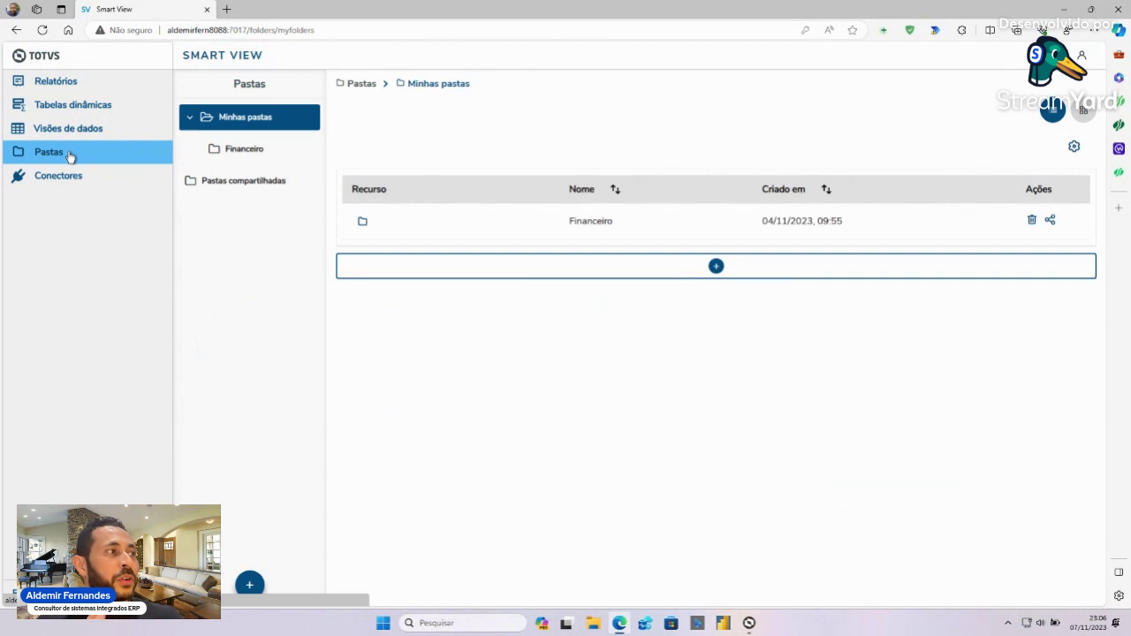
click(112, 152)
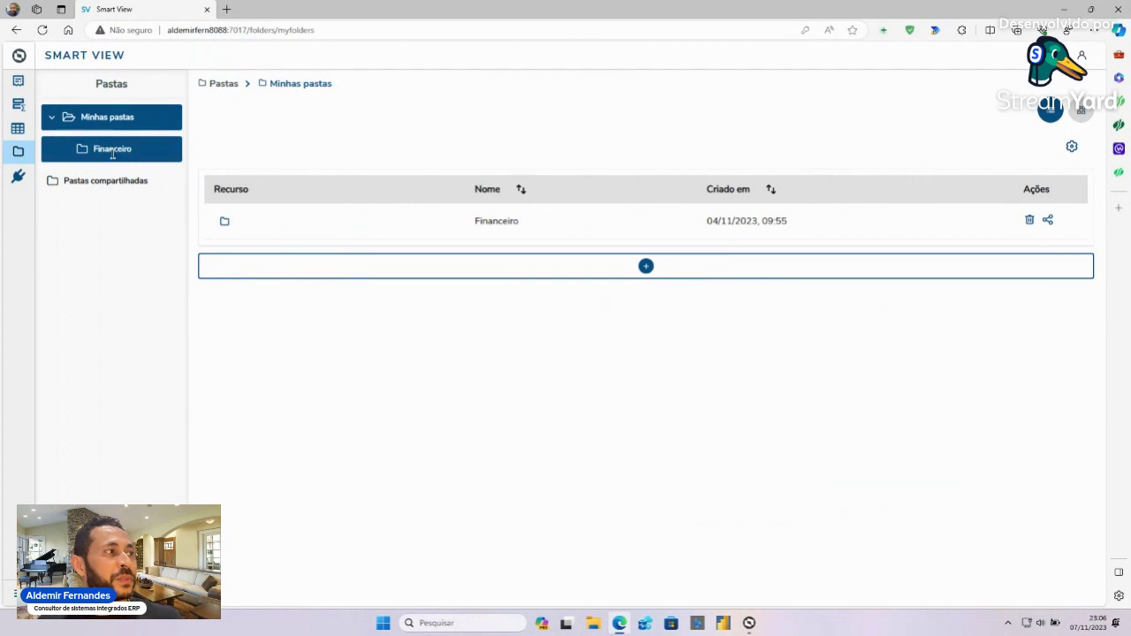
click(112, 151)
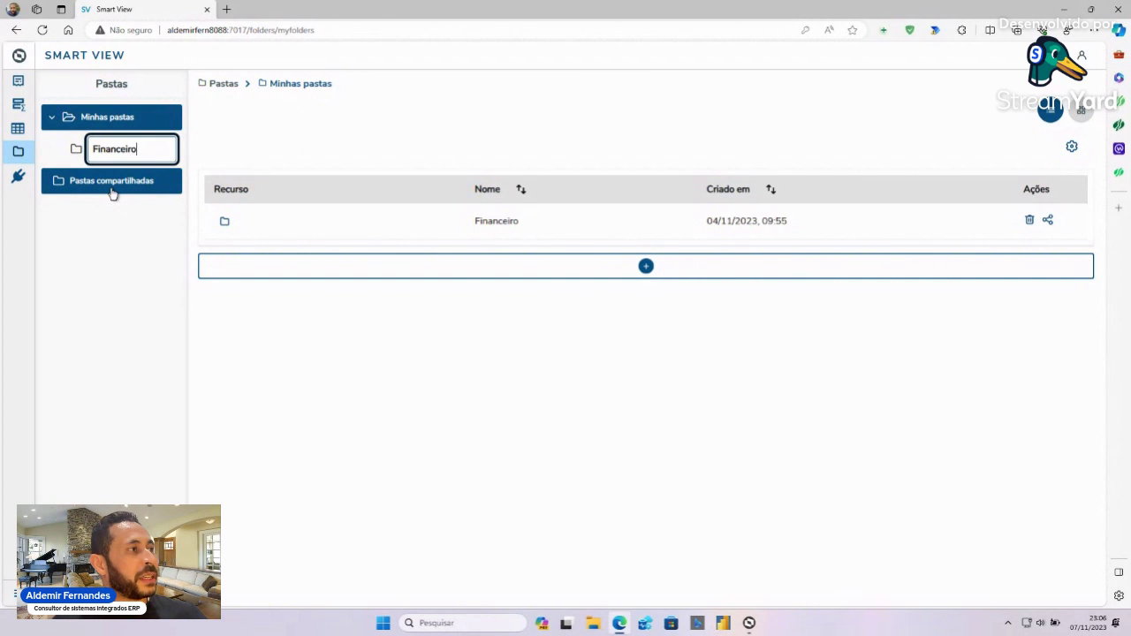
key(Return)
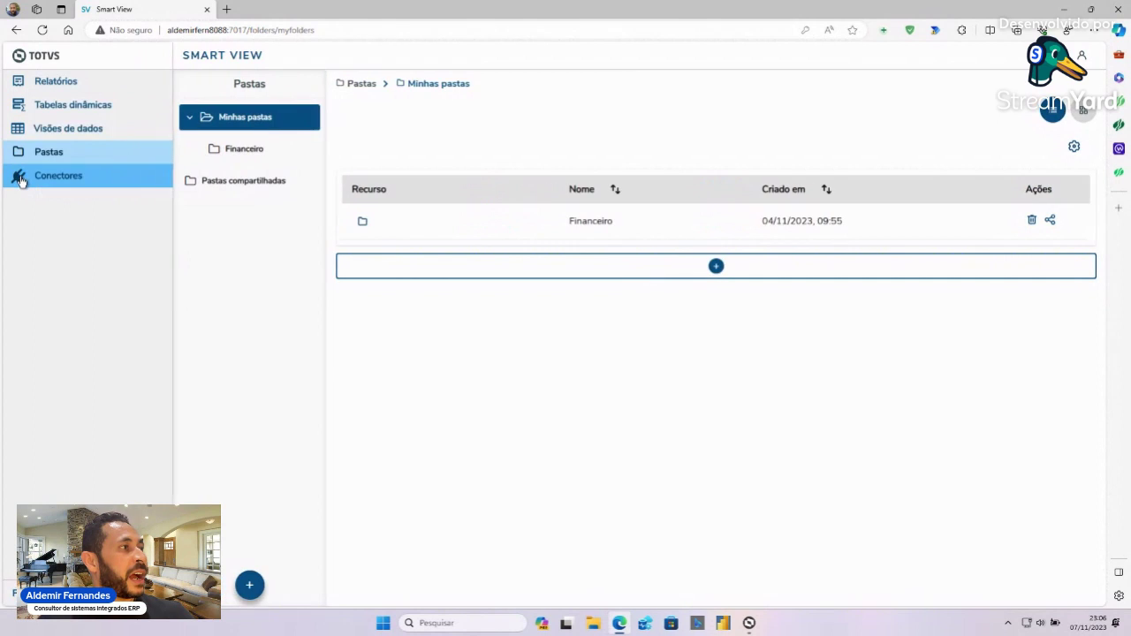
- Open Conectores, look over a new Provedor Nativo form, and return to the list unsaved
click(19, 179)
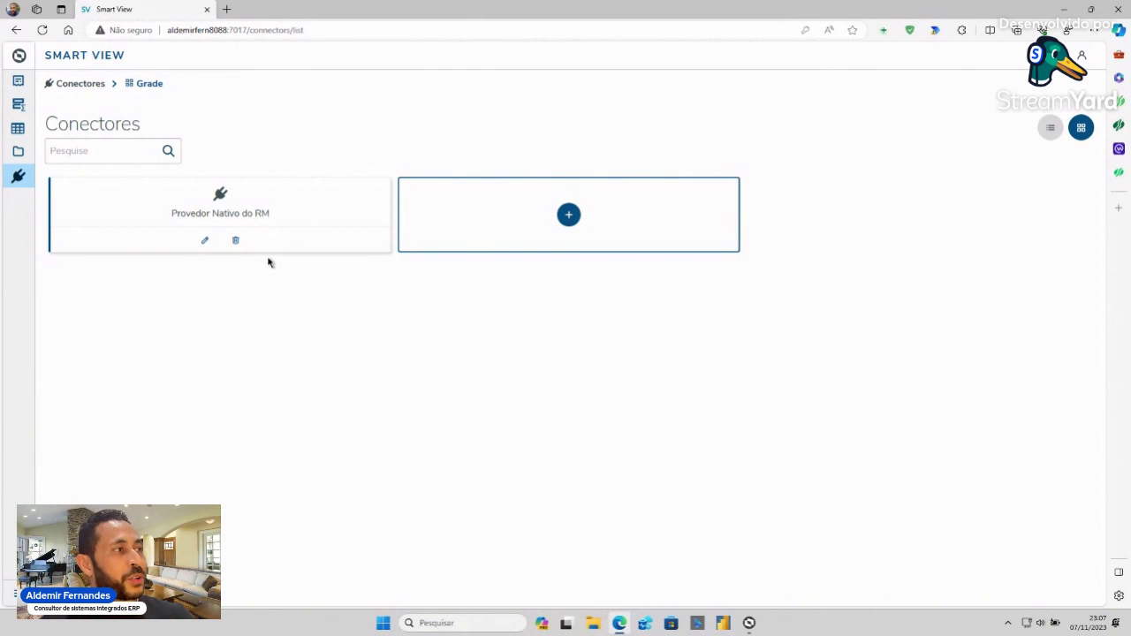
click(570, 215)
click(530, 171)
click(707, 221)
click(853, 351)
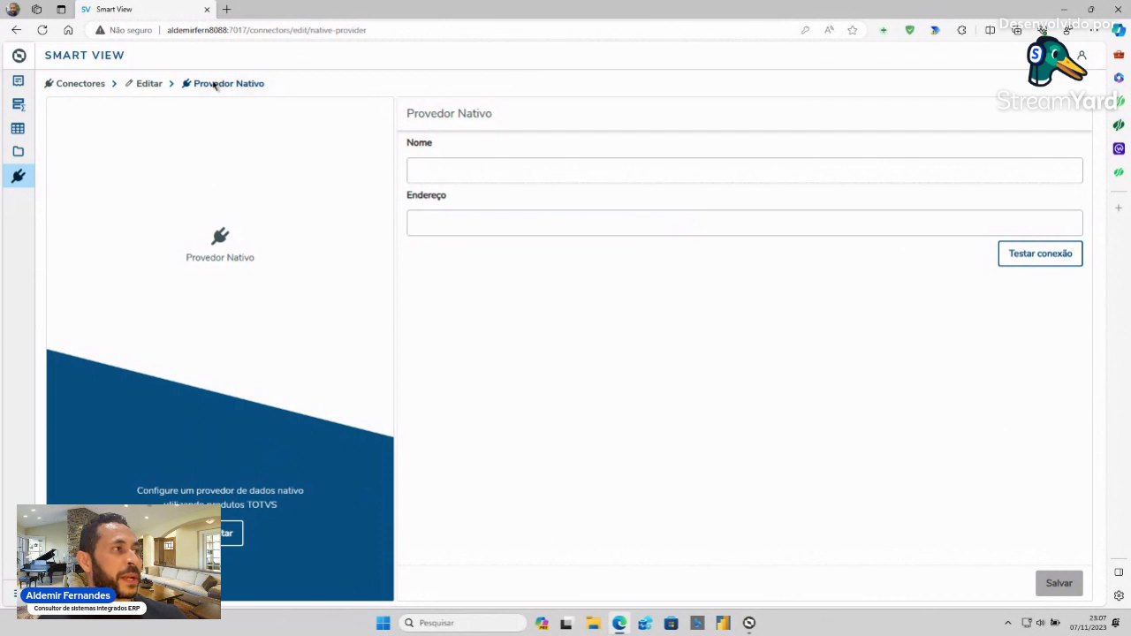
click(93, 86)
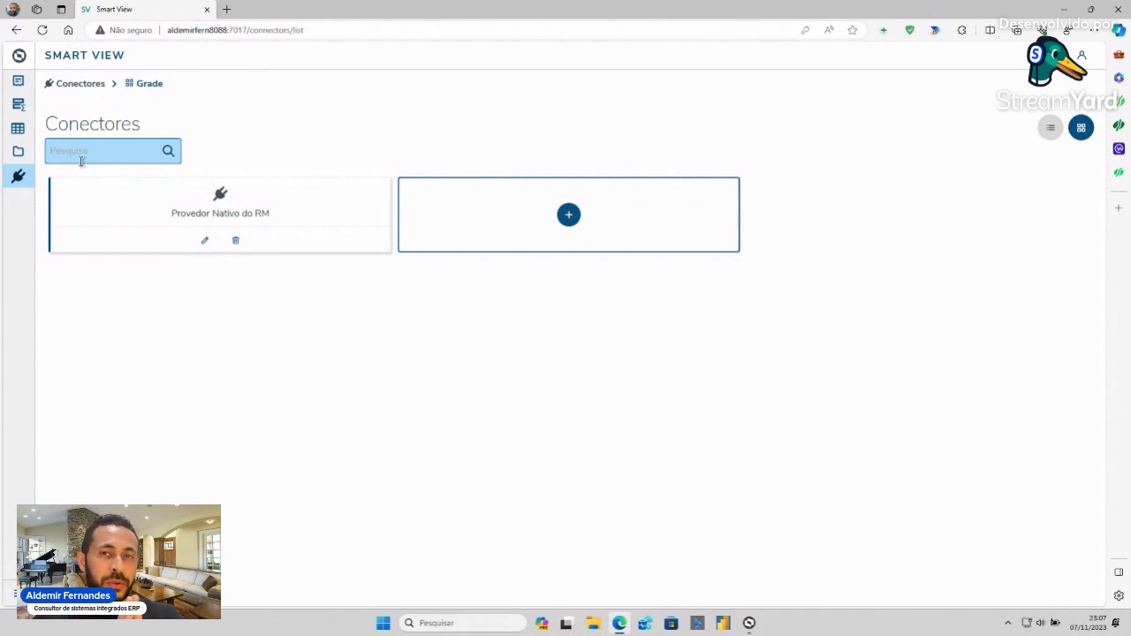
mouse_move(11, 126)
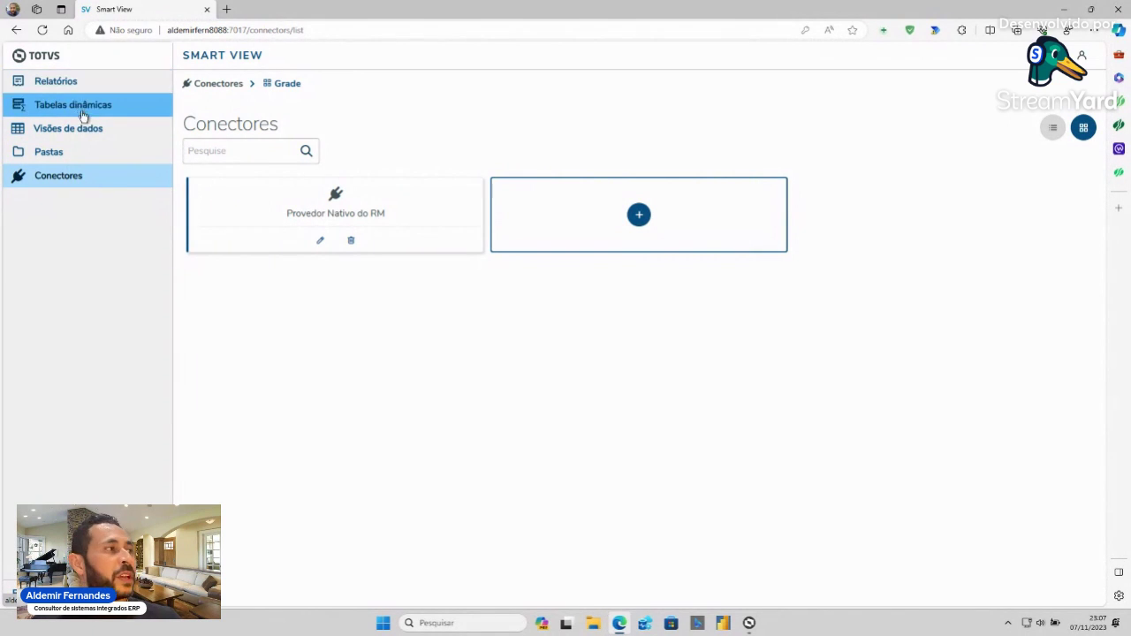
- From Visões de dados, edit the Lançamentos por Natureza de gastos data view
click(86, 129)
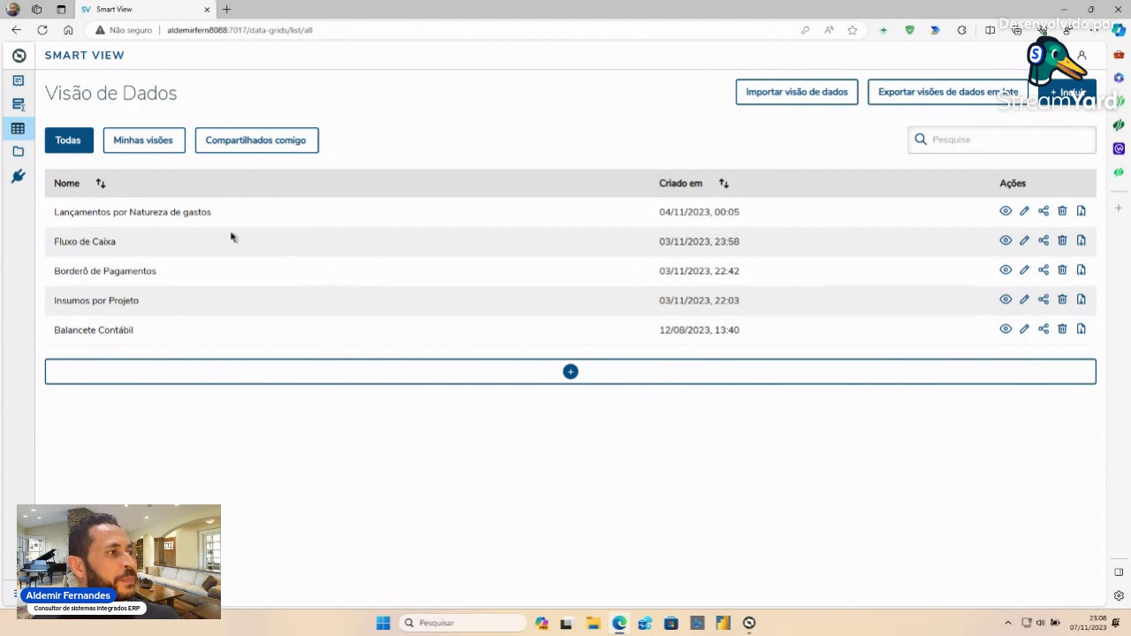
click(1024, 213)
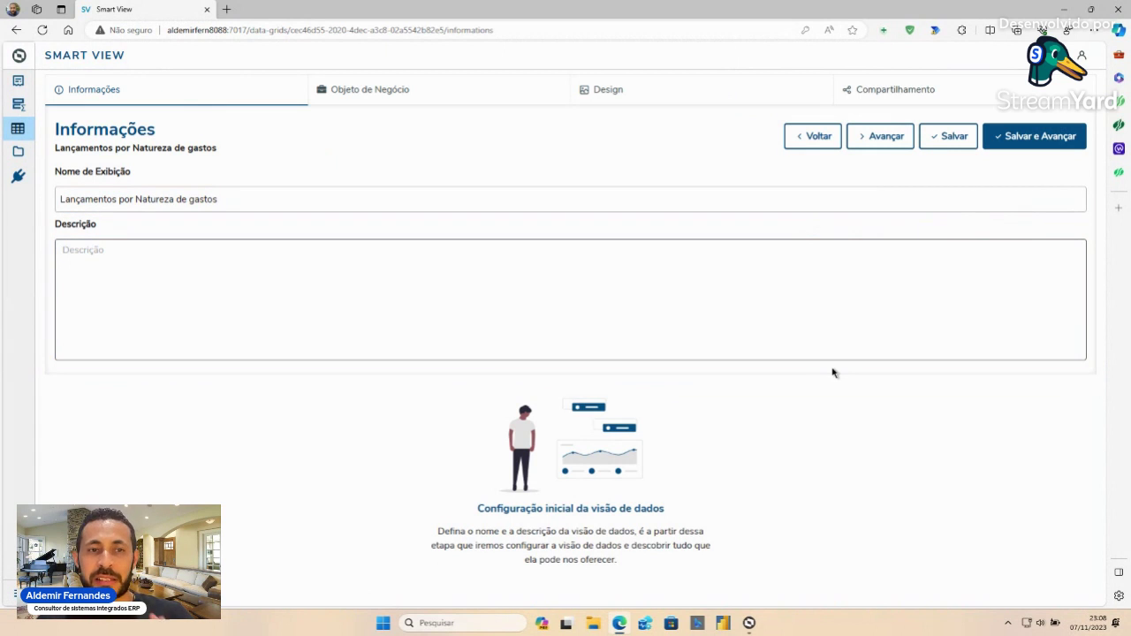
- Advance the data view wizard to the Objeto de Negócio step
click(883, 146)
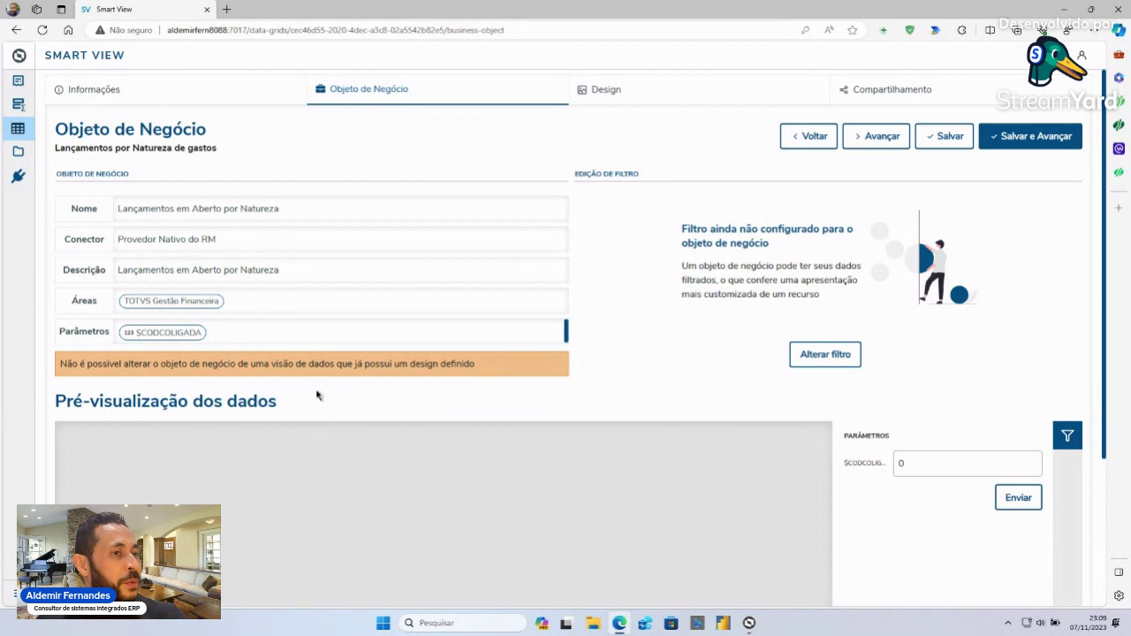
- Change $CODCOLIGADA from 0 to 1 and load the business object's data preview
click(905, 464)
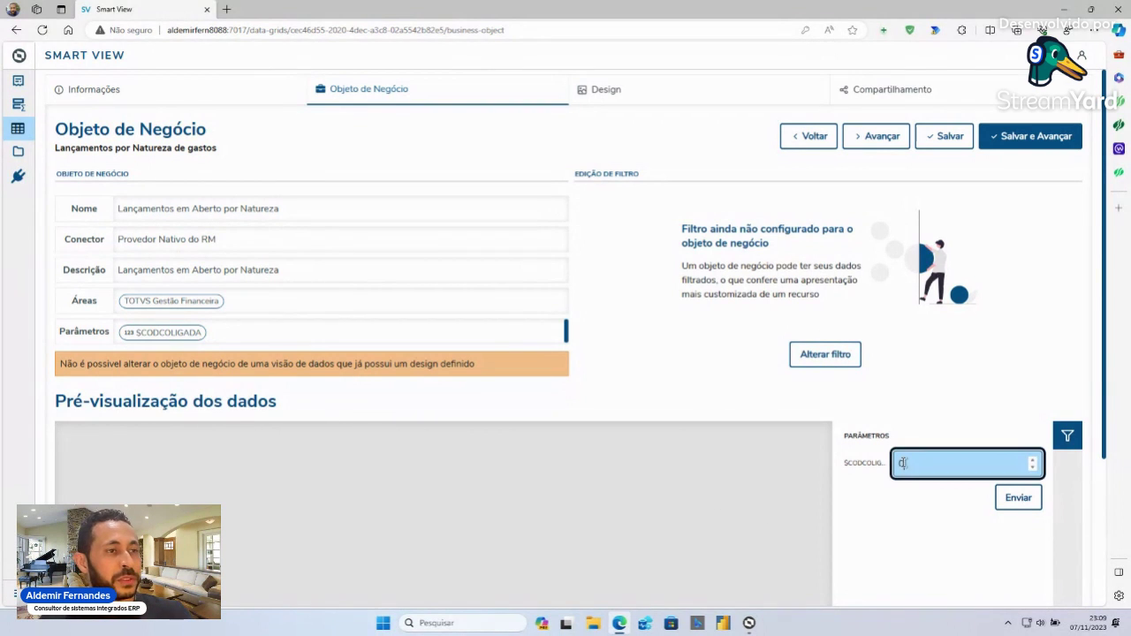
drag(912, 464, 891, 463)
text(1)
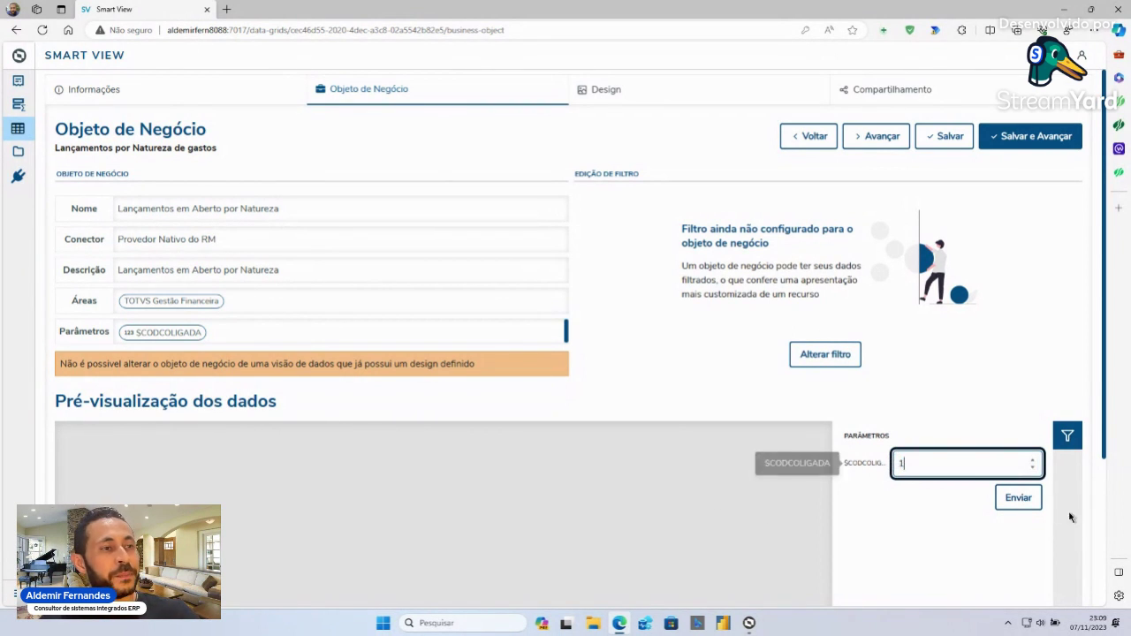
click(1028, 507)
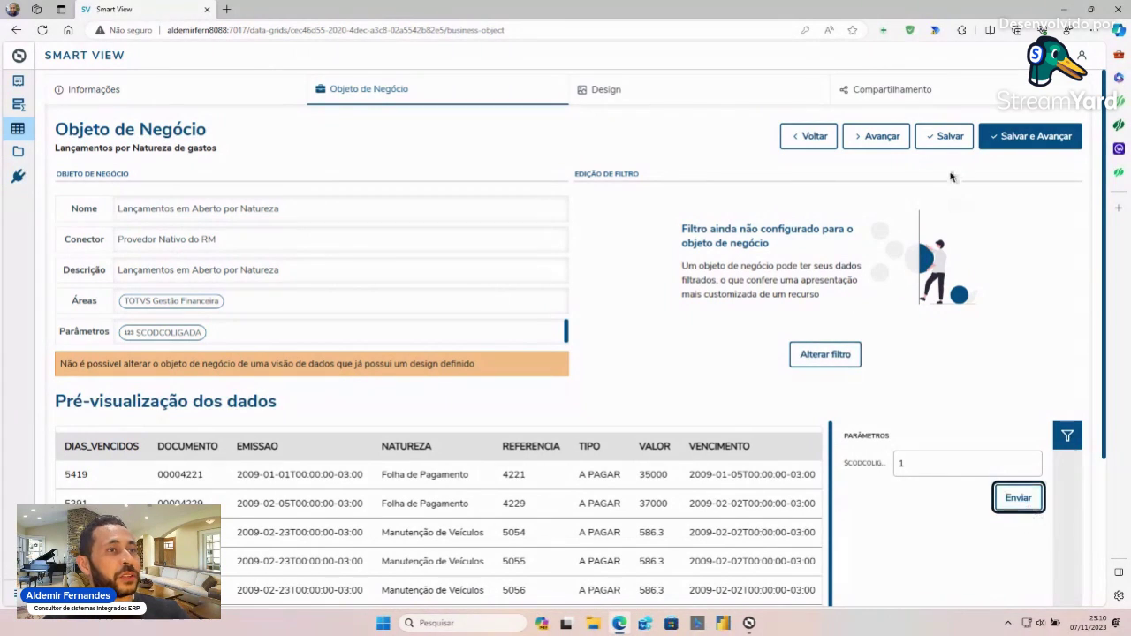
- On the Design step, set $CODCOLIGADA to 1 again and load the NATUREZA-grouped grid
click(886, 141)
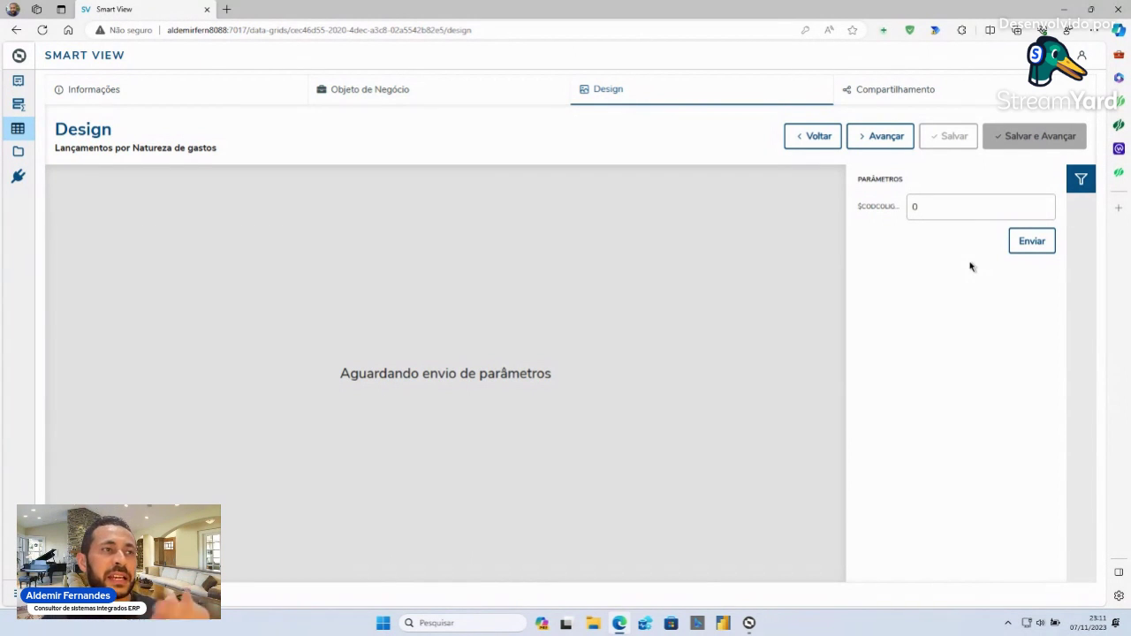
click(928, 207)
double_click(915, 207)
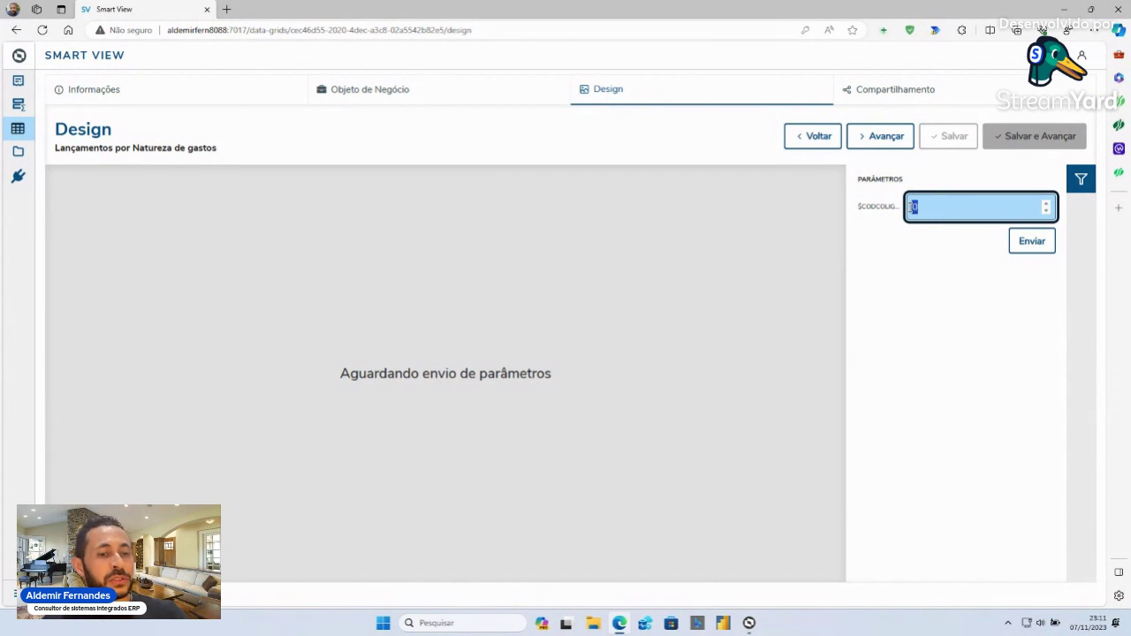
text(1)
click(1037, 254)
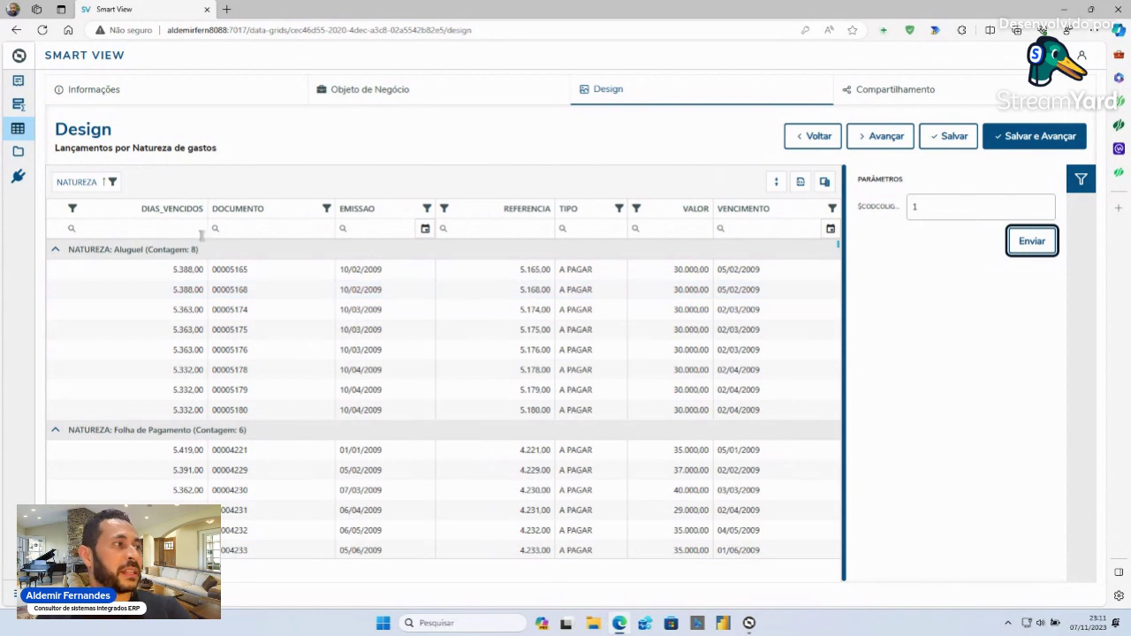
- Open and cancel the DOCUMENTO and TIPO filters unchanged, then collapse all NATUREZA groups
click(156, 227)
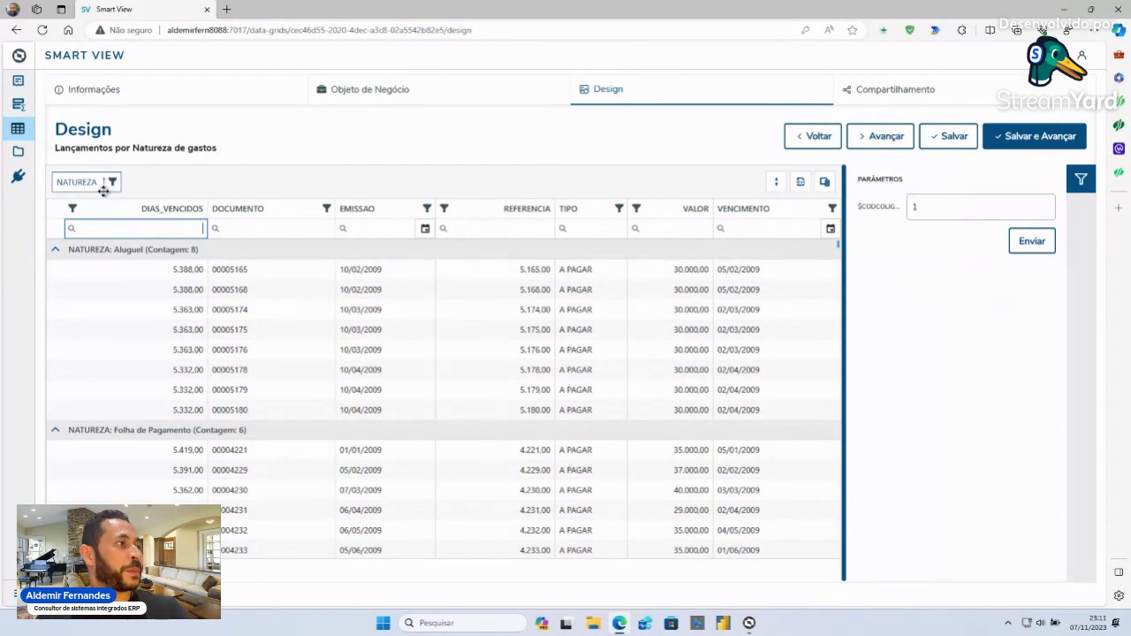
click(327, 209)
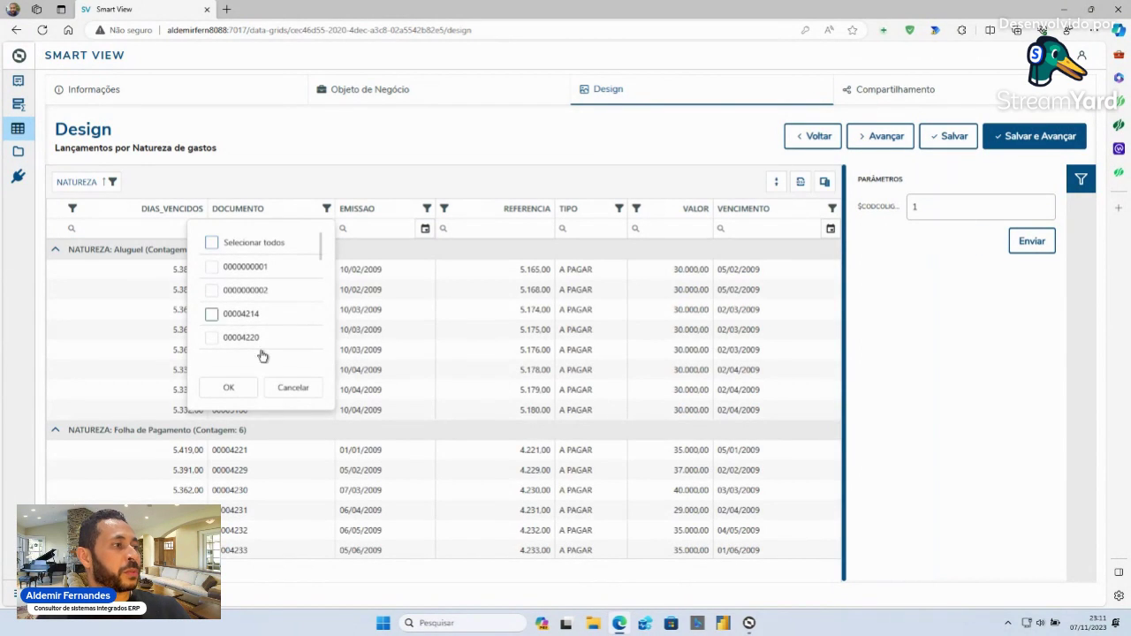
click(294, 388)
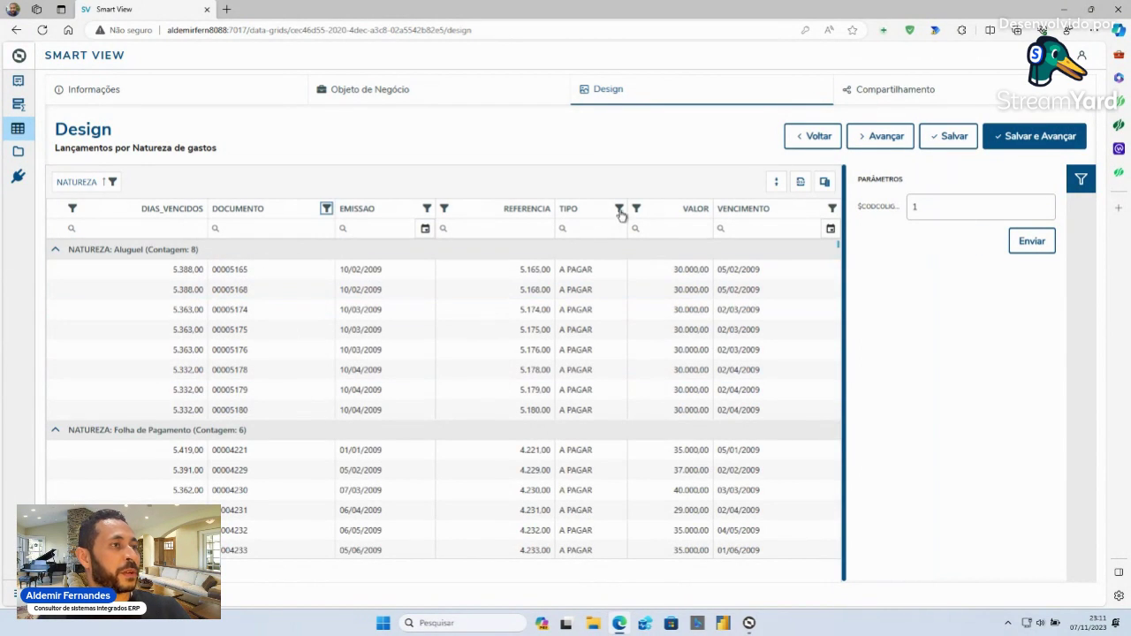
click(619, 209)
click(504, 267)
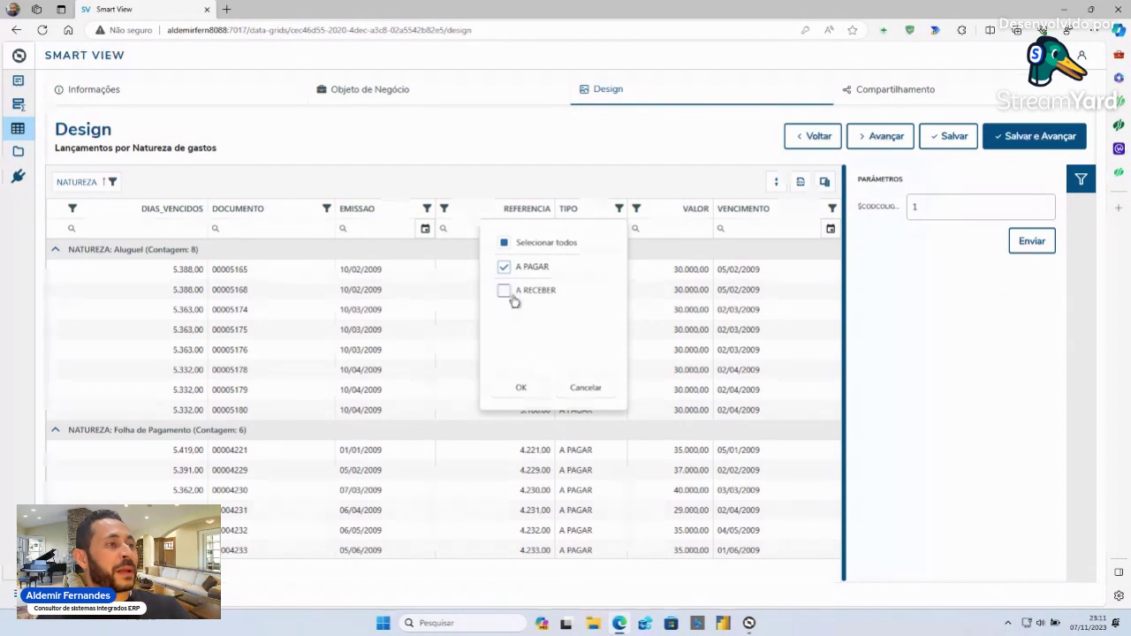
click(504, 267)
click(583, 388)
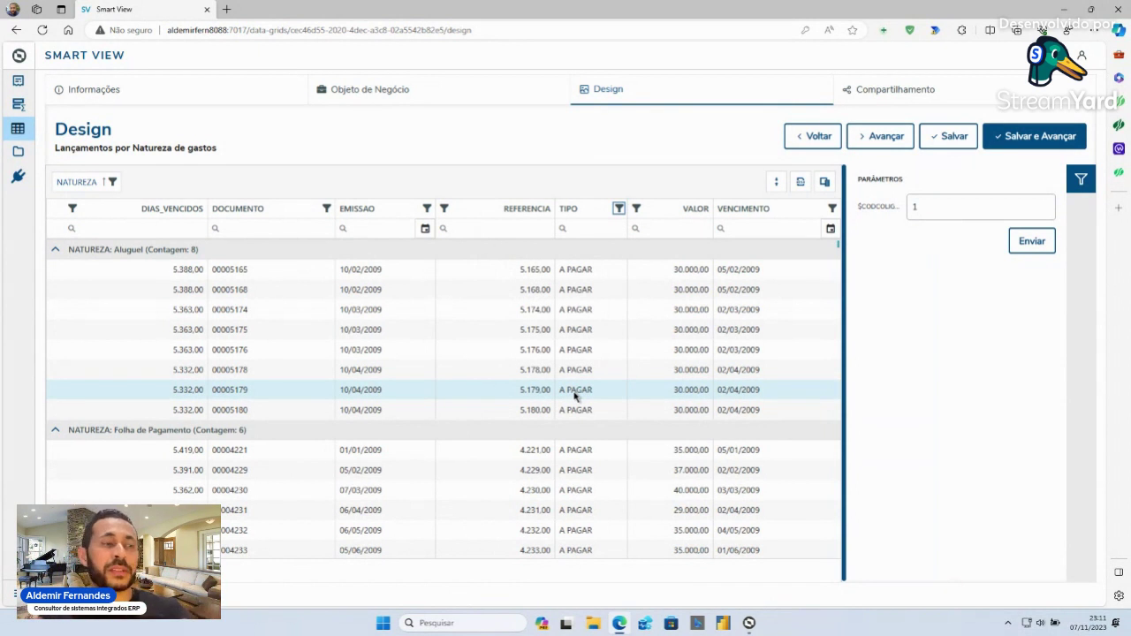
click(777, 182)
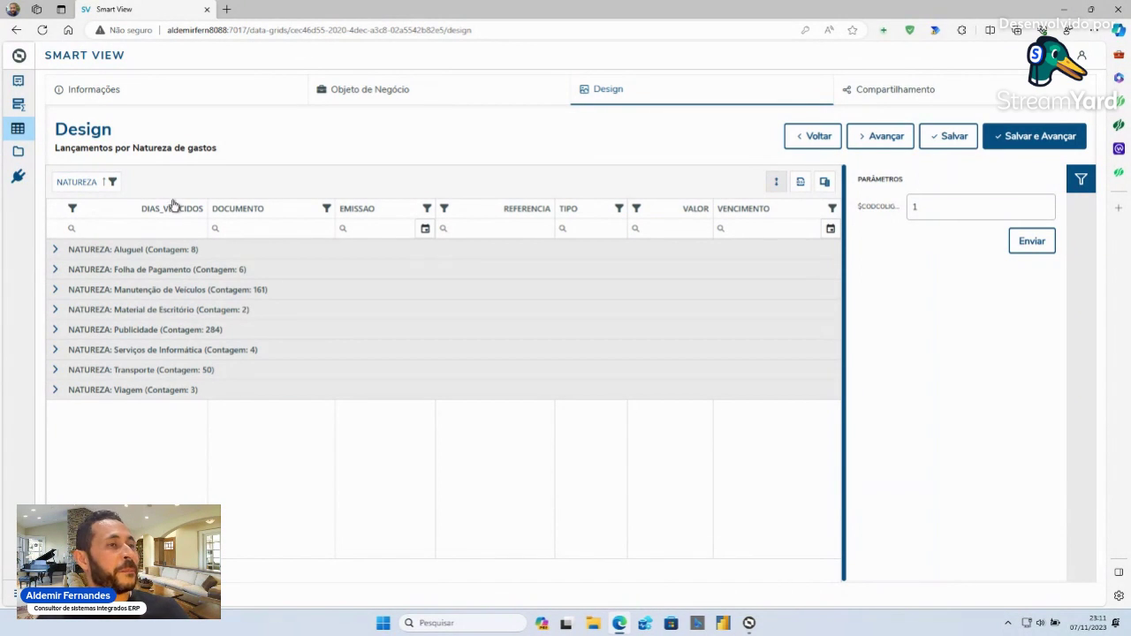
- Expand all NATUREZA groups and export all grid data to a Lançamentos por Natureza de gastos file
click(777, 184)
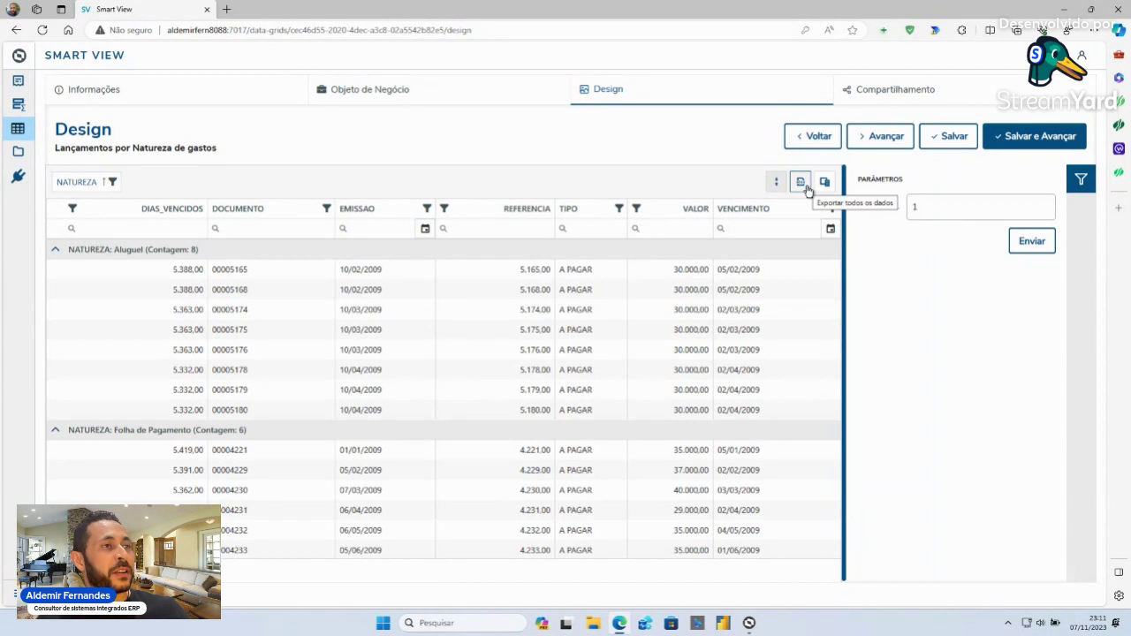
click(801, 183)
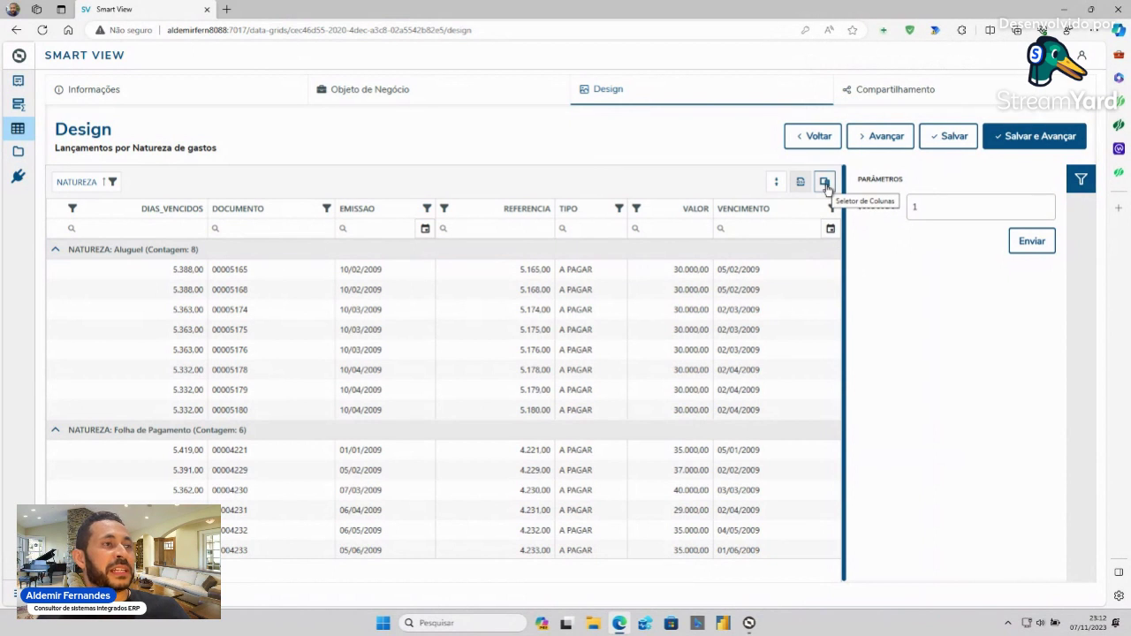
- Uncheck DIAS_VENCIDOS in the Seletor de Colunas so the grid starts with DOCUMENTO
click(825, 183)
scroll(788, 491, down, 2)
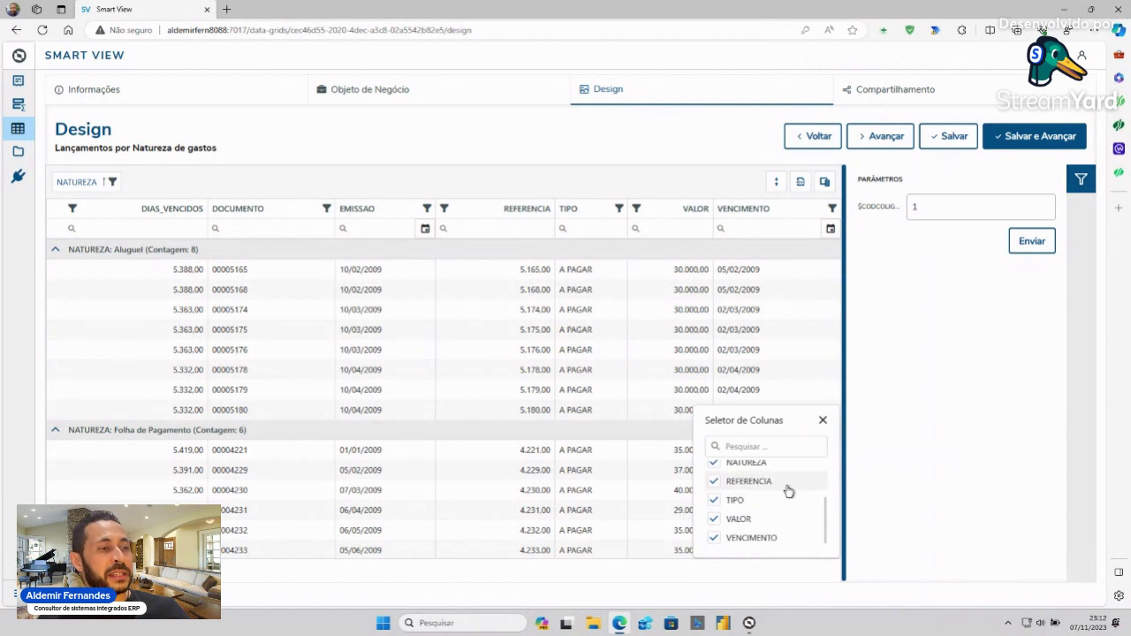
scroll(789, 491, up, 3)
scroll(789, 492, down, 2)
scroll(788, 492, up, 3)
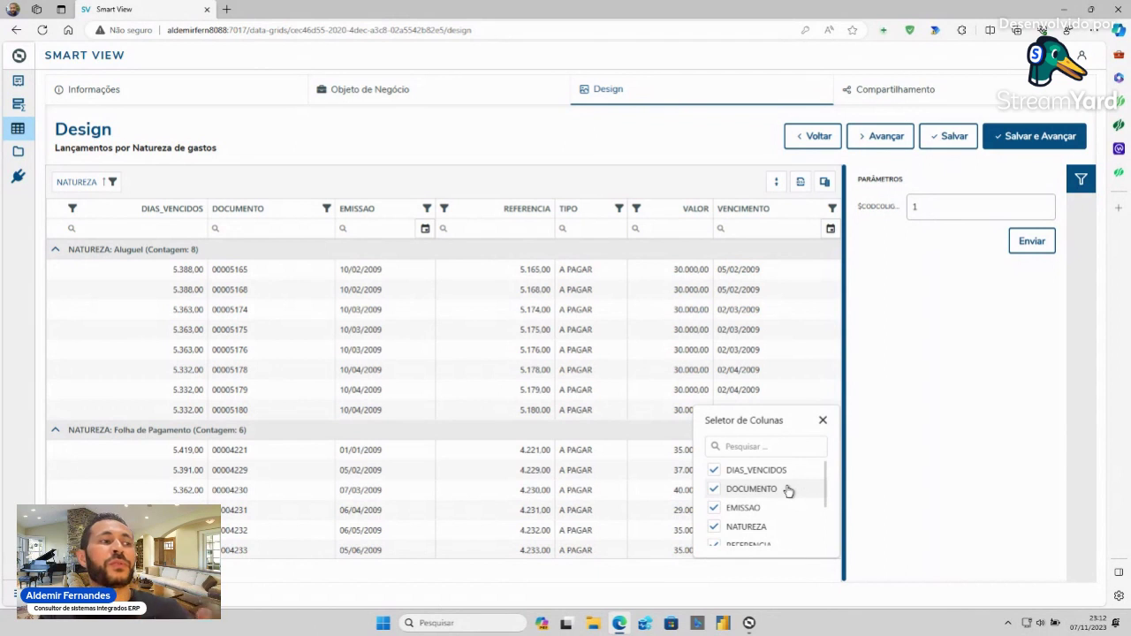
click(715, 471)
click(823, 421)
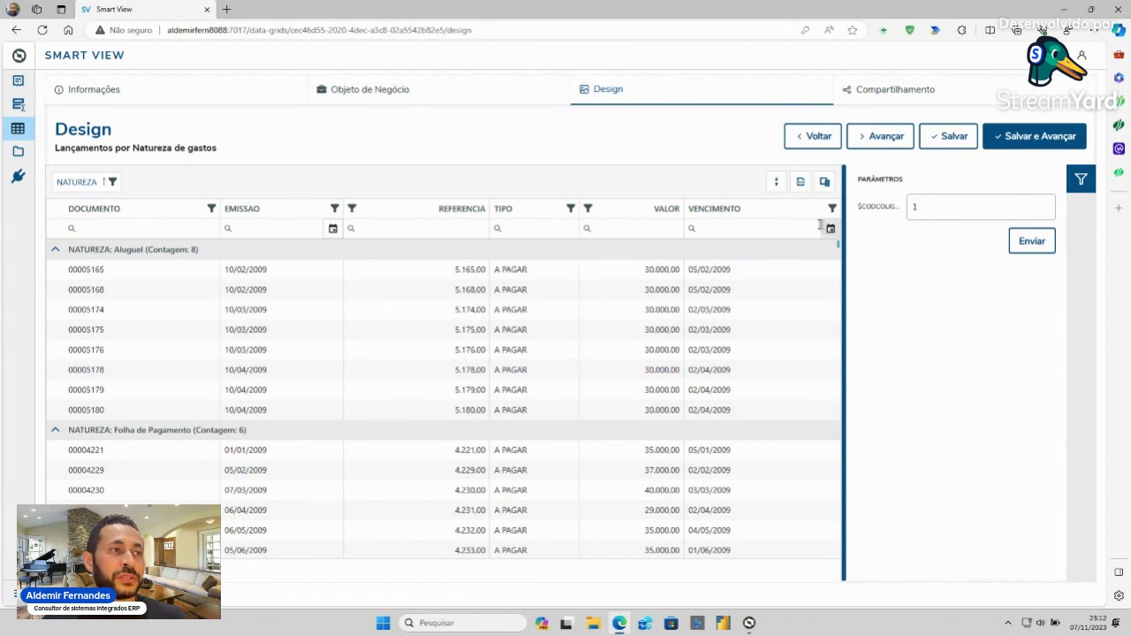
- Leave the VENCIMENTO date unset, then use Salvar e Avançar to reach Compartilhamento
click(830, 232)
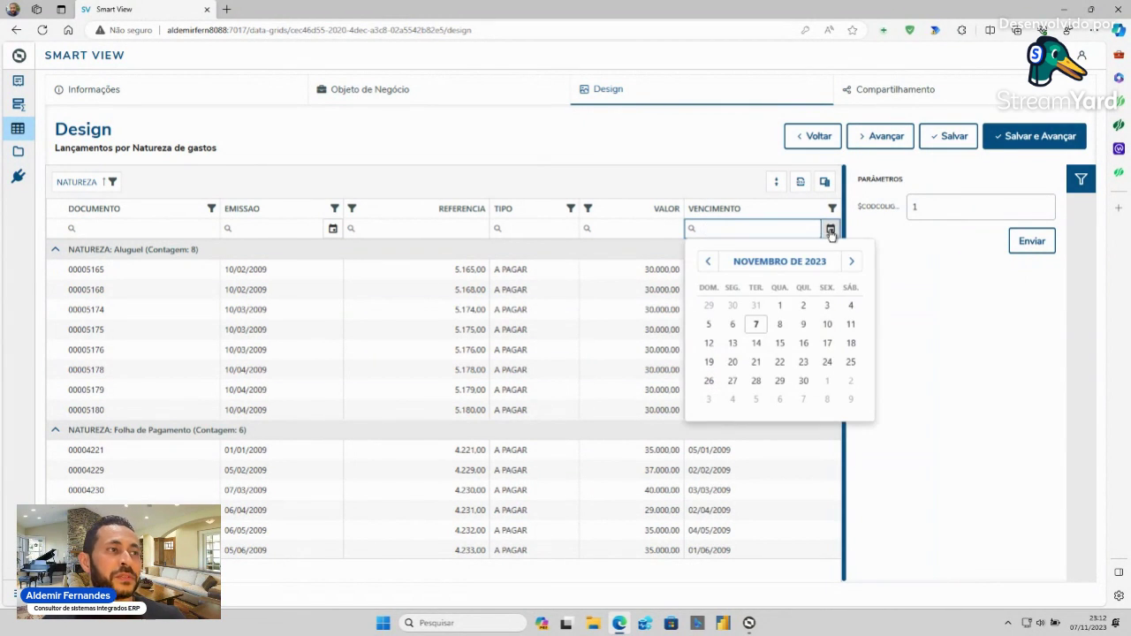
click(831, 231)
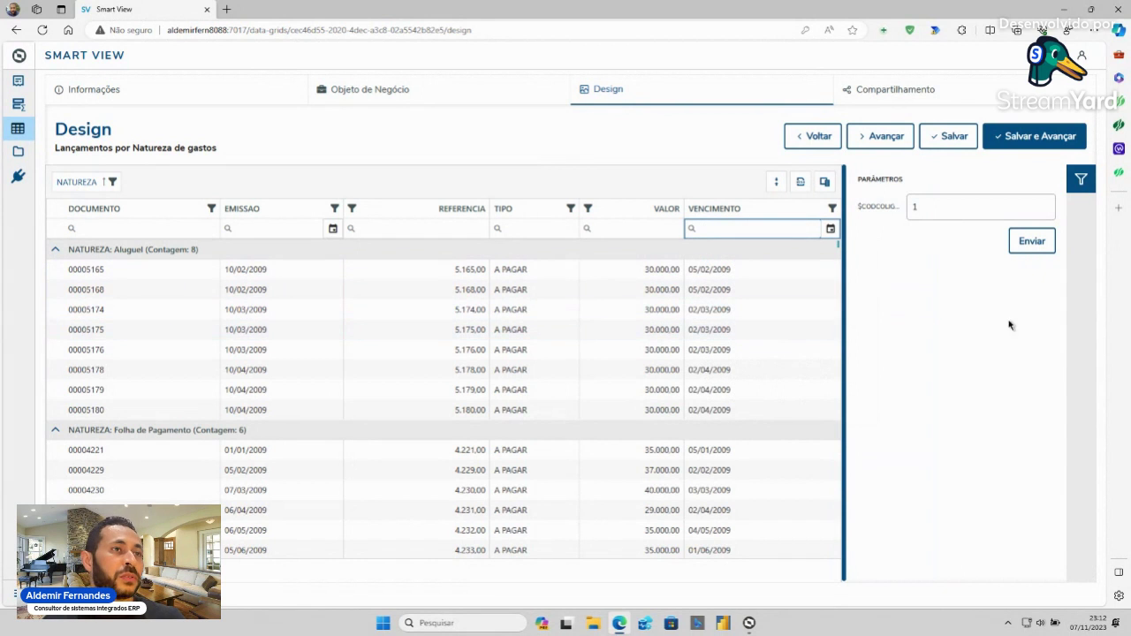
click(1056, 141)
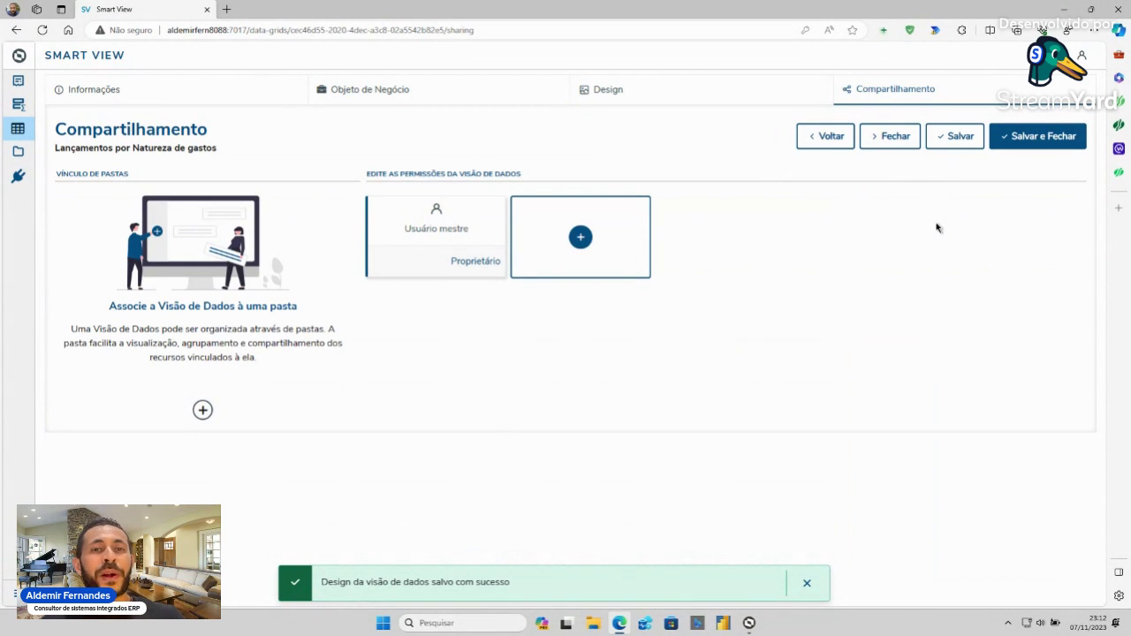
- Search for a user to share with, close the sharing window without adding anyone, and save the data view
click(584, 238)
click(443, 275)
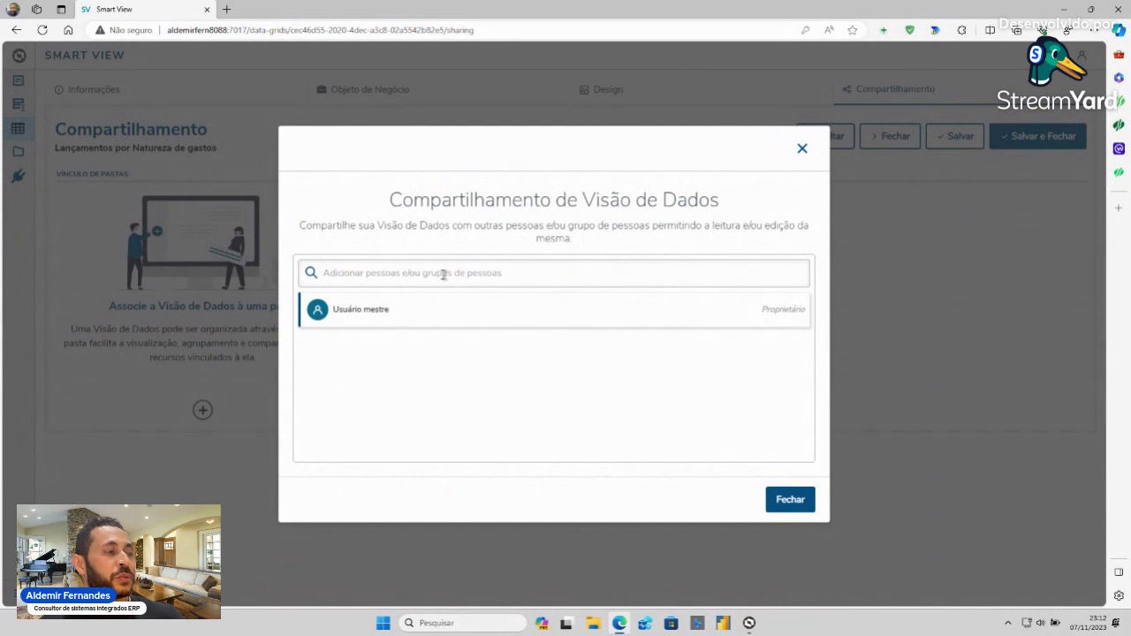
text(ita)
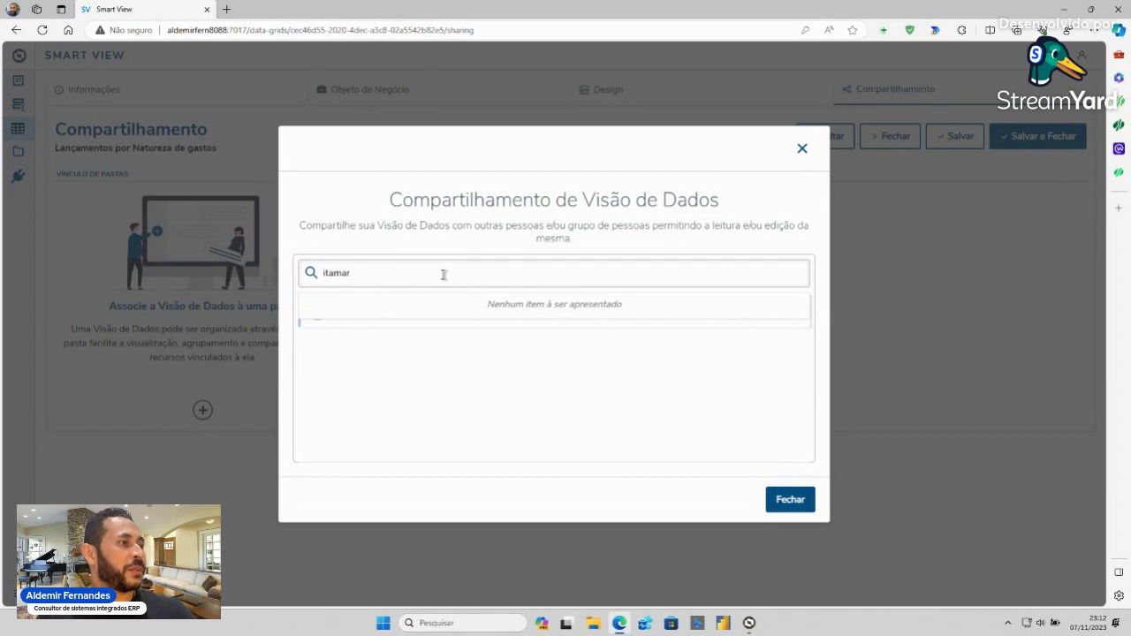
text(ma)
key(BackSpace)
key(BackSpace)
key(BackSpace)
key(BackSpace)
key(BackSpace)
click(800, 503)
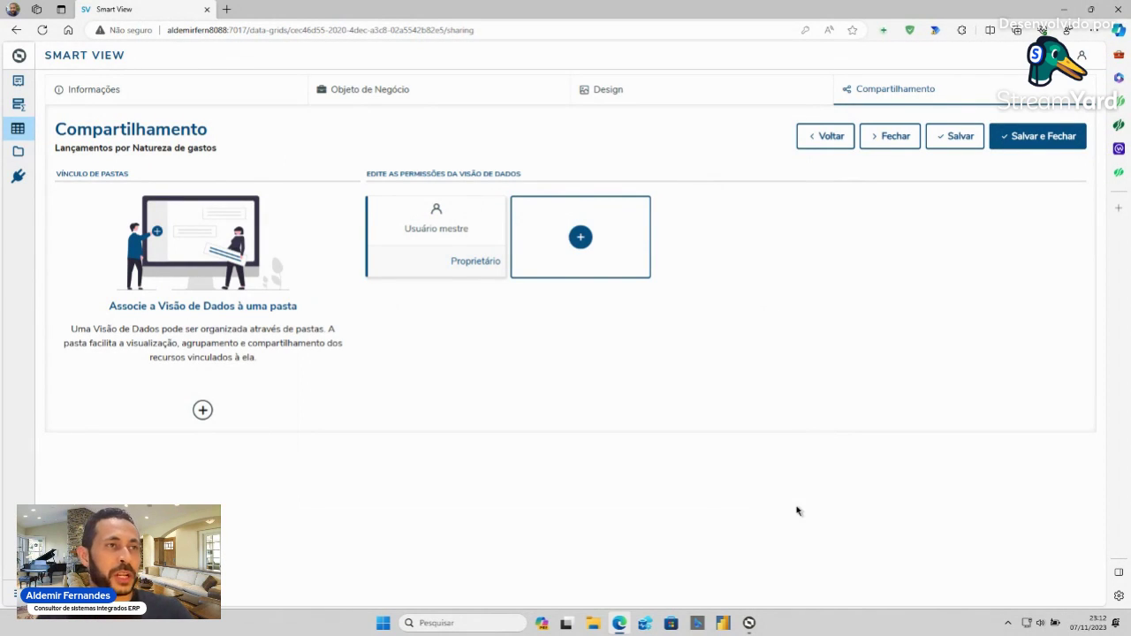
click(1036, 142)
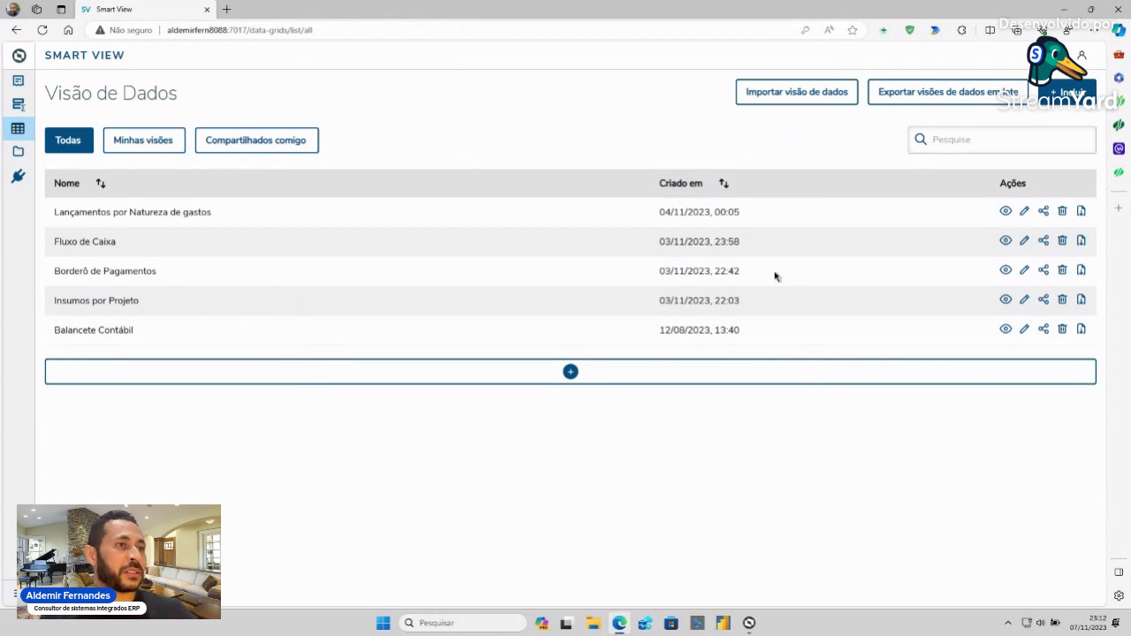
- Open the Fluxo de Caixa data view from the Visão de Dados list
click(1007, 245)
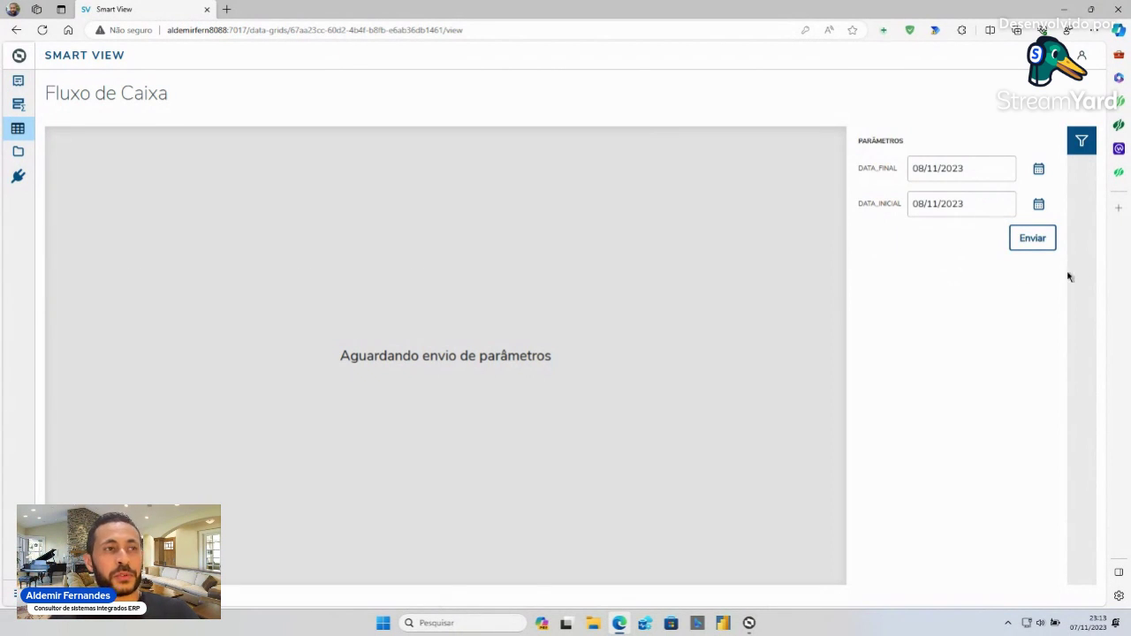
- Change DATA_FINAL to 01/01/2006 and run Fluxo de Caixa, which finds no results
drag(972, 168, 894, 169)
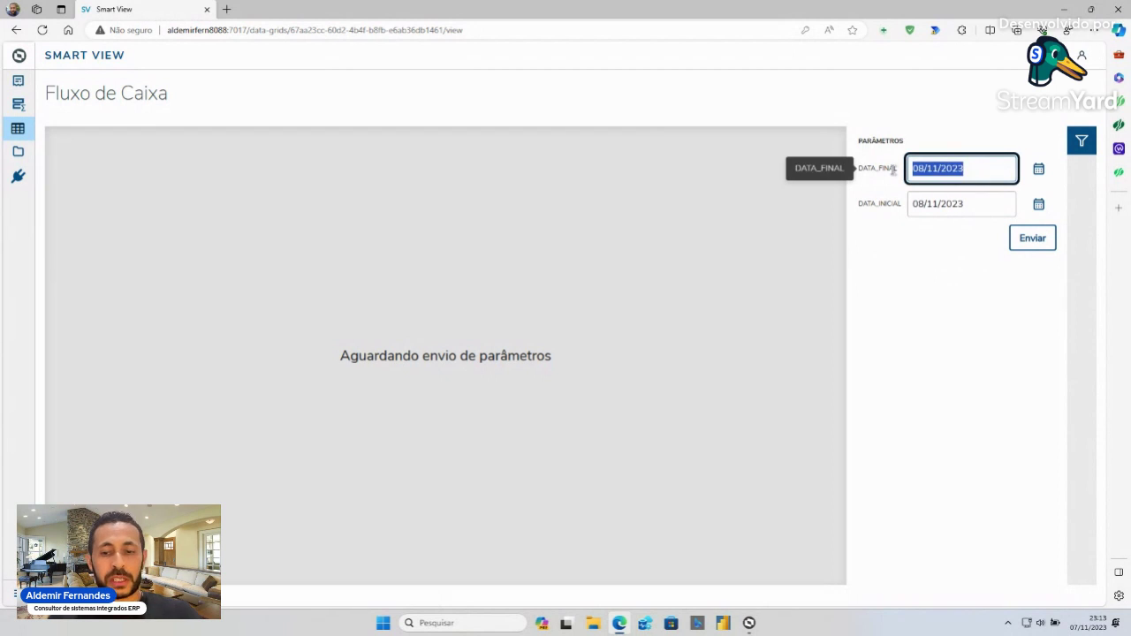
text(01/01)
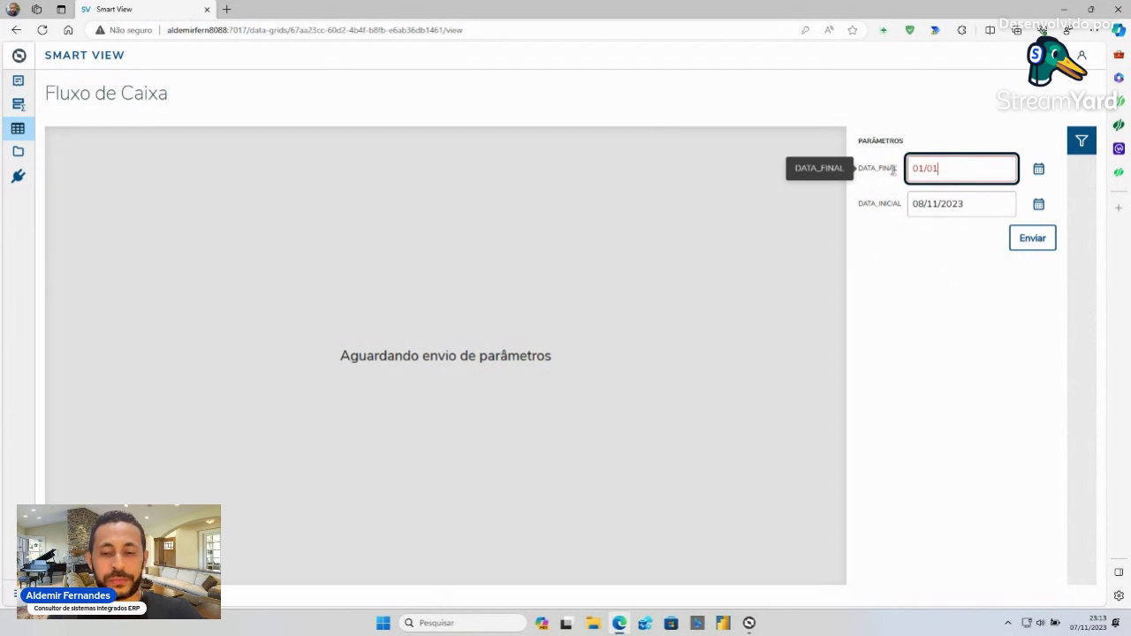
text(/2006)
key(Tab)
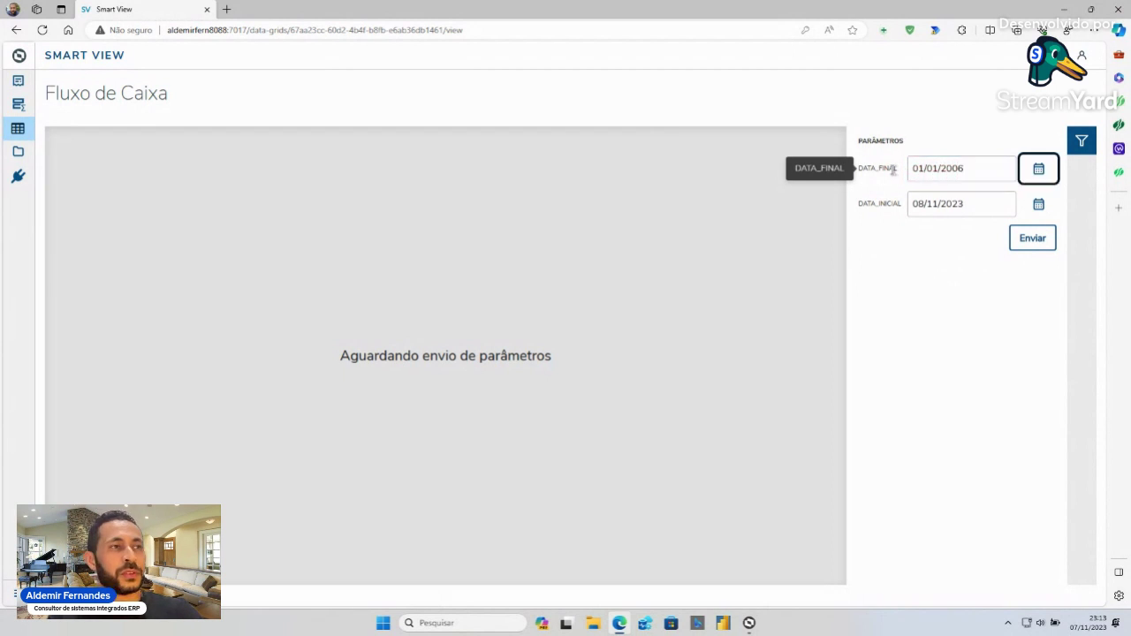
click(1036, 245)
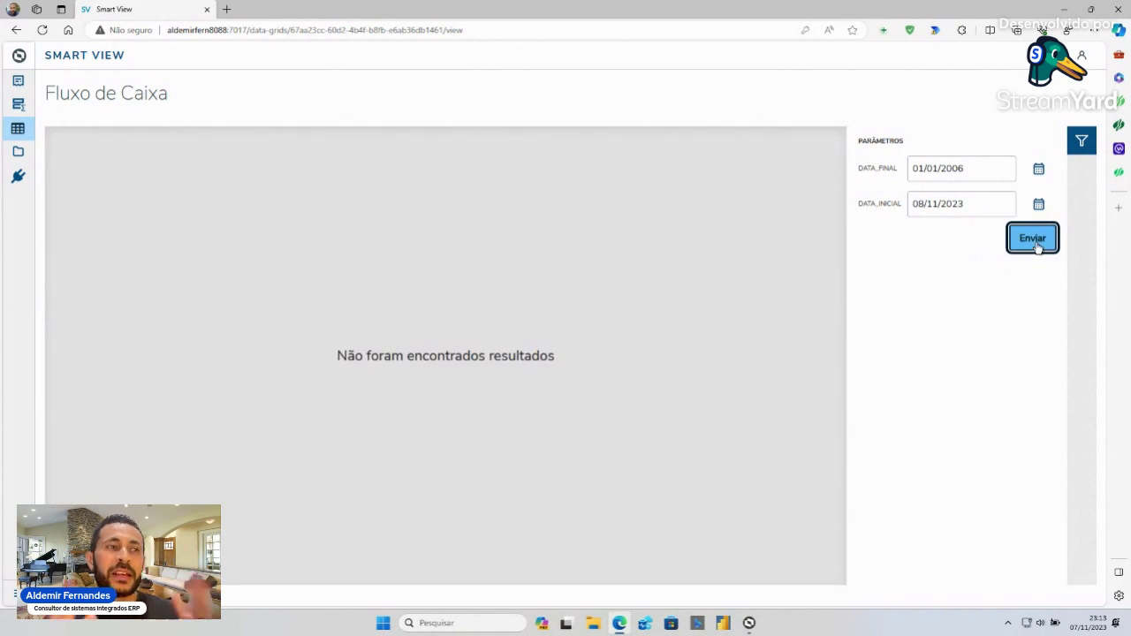
click(981, 171)
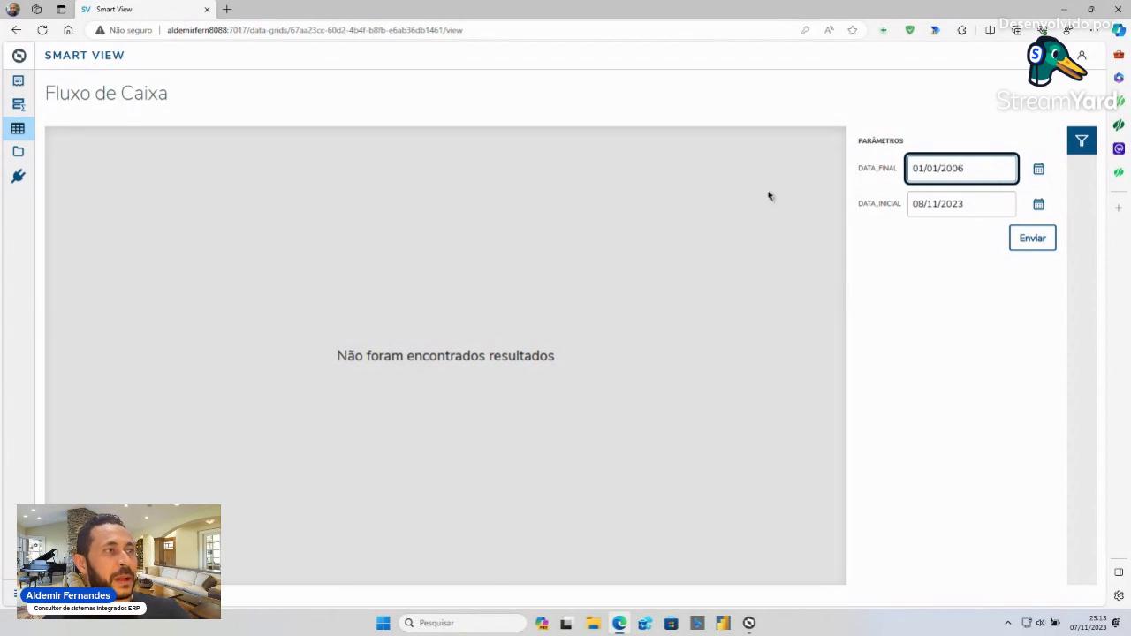
click(789, 275)
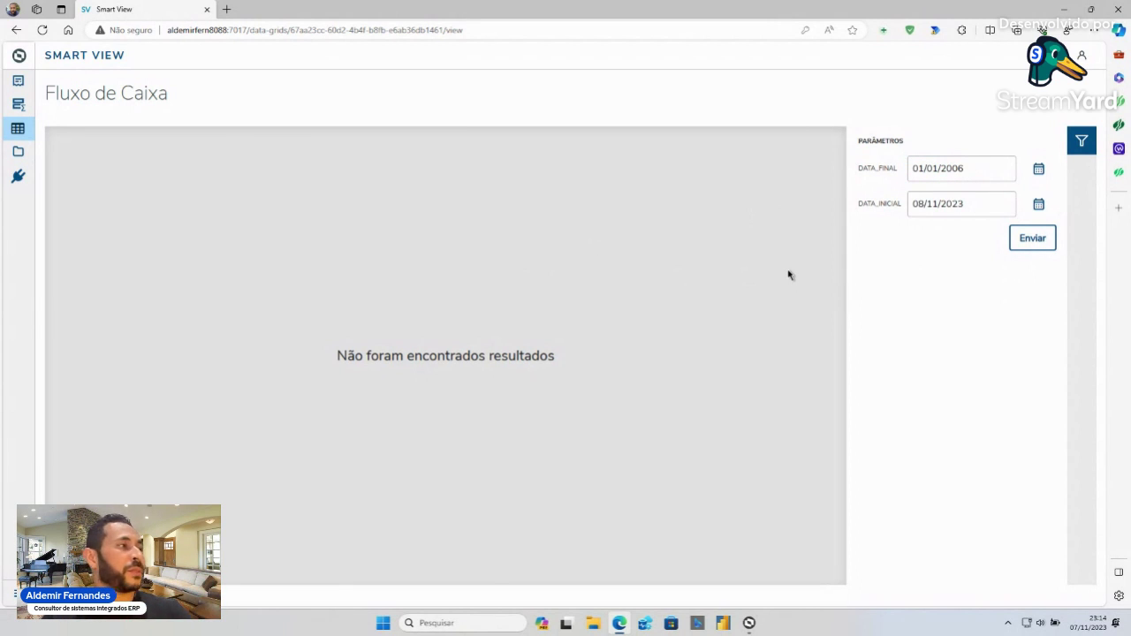
- Go to Tabelas dinâmicas and edit the Lançamentos por Natureza de gastos pivot table
mouse_move(20, 107)
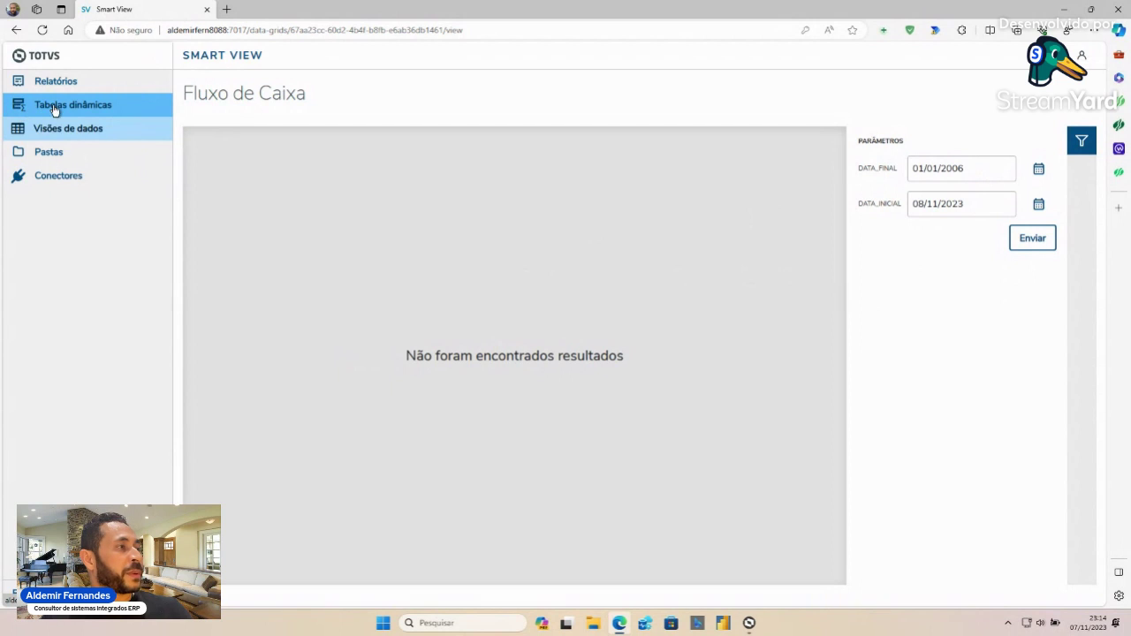
click(54, 107)
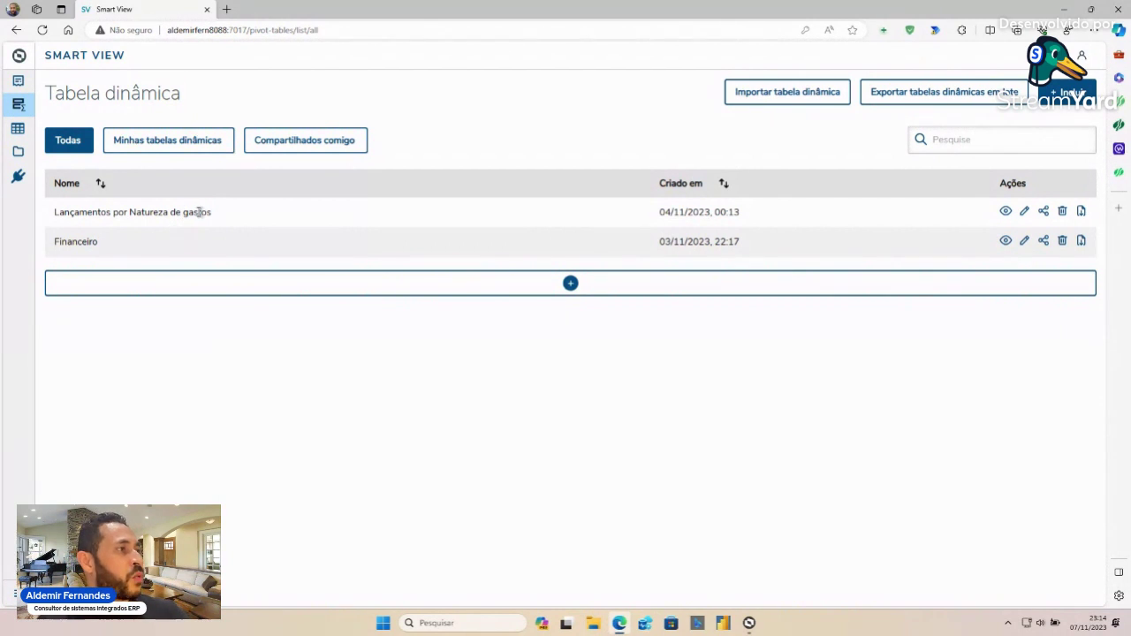
click(1025, 212)
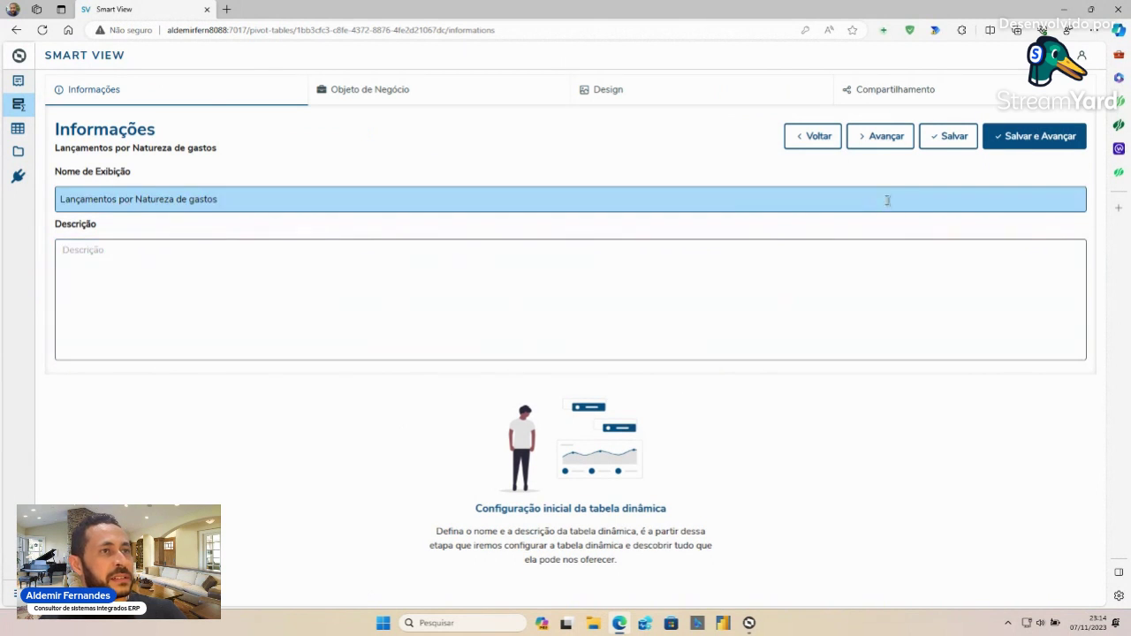
- Preview the Objeto de Negócio data with $CODCOLIG 1, then advance to Design
click(880, 147)
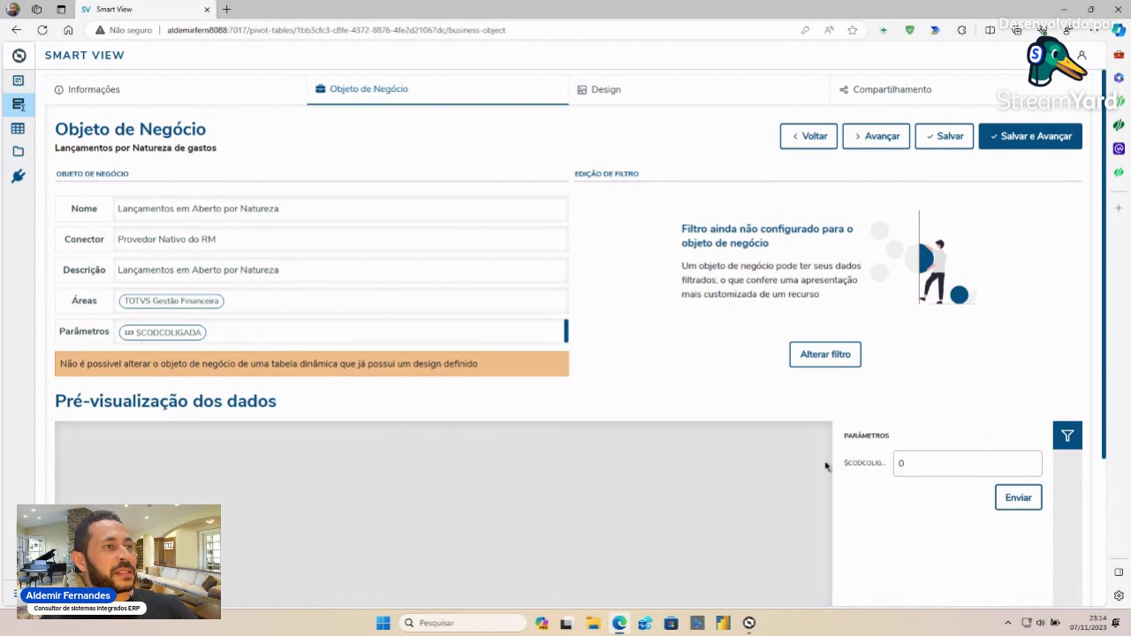
click(905, 463)
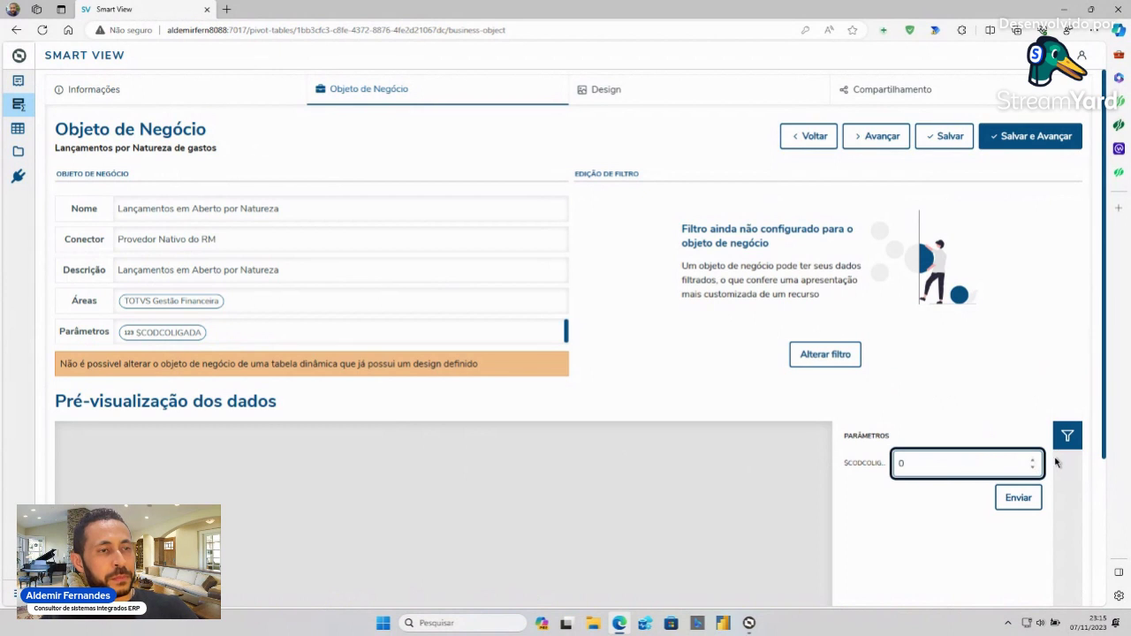
click(1018, 498)
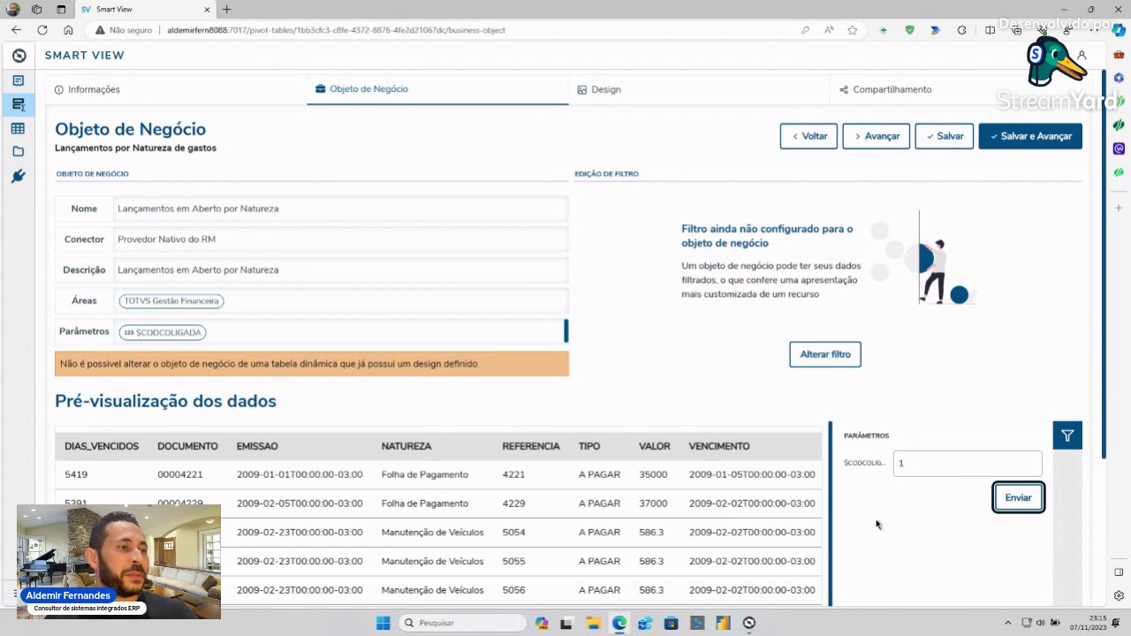
scroll(720, 524, down, 2)
scroll(721, 524, up, 2)
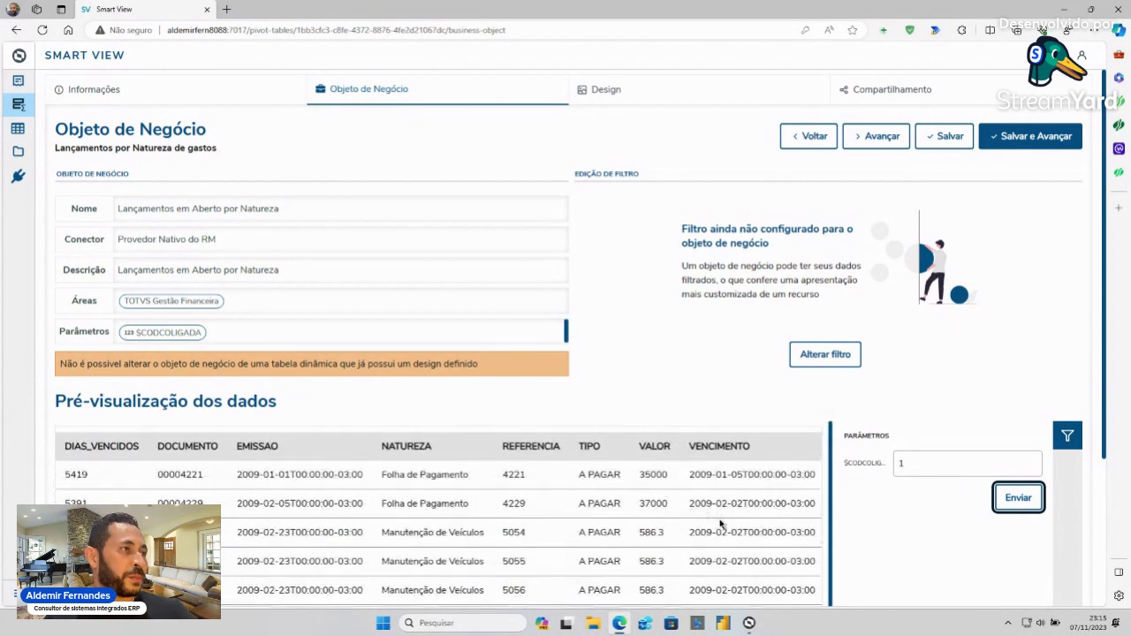
click(879, 140)
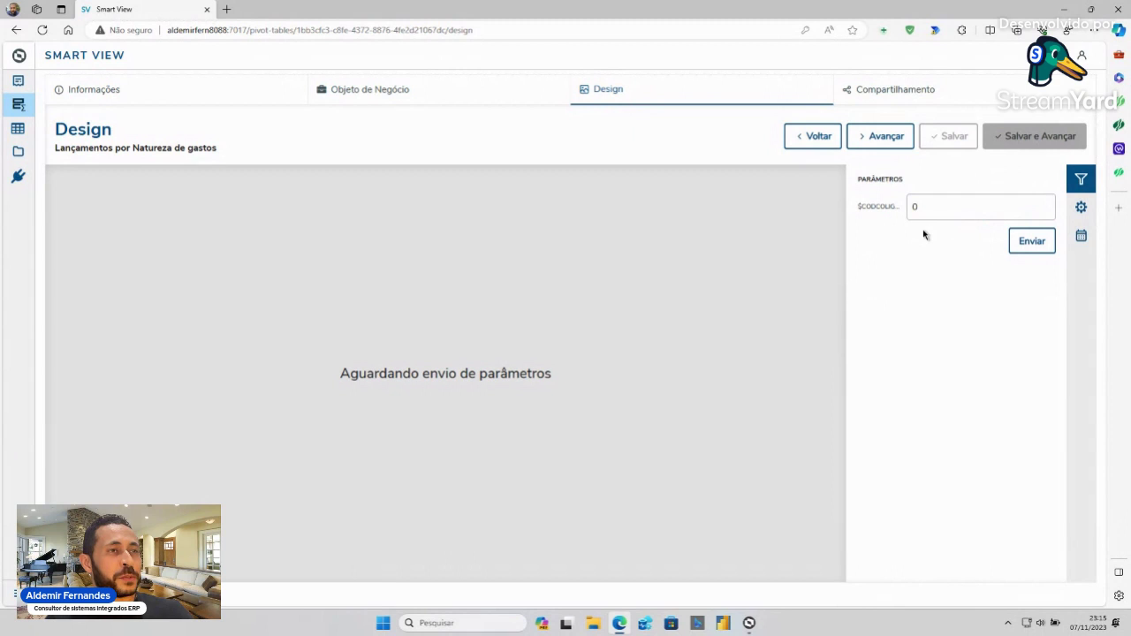
- Load the pivot grid with $CODCOLIGADA set to 1
click(917, 205)
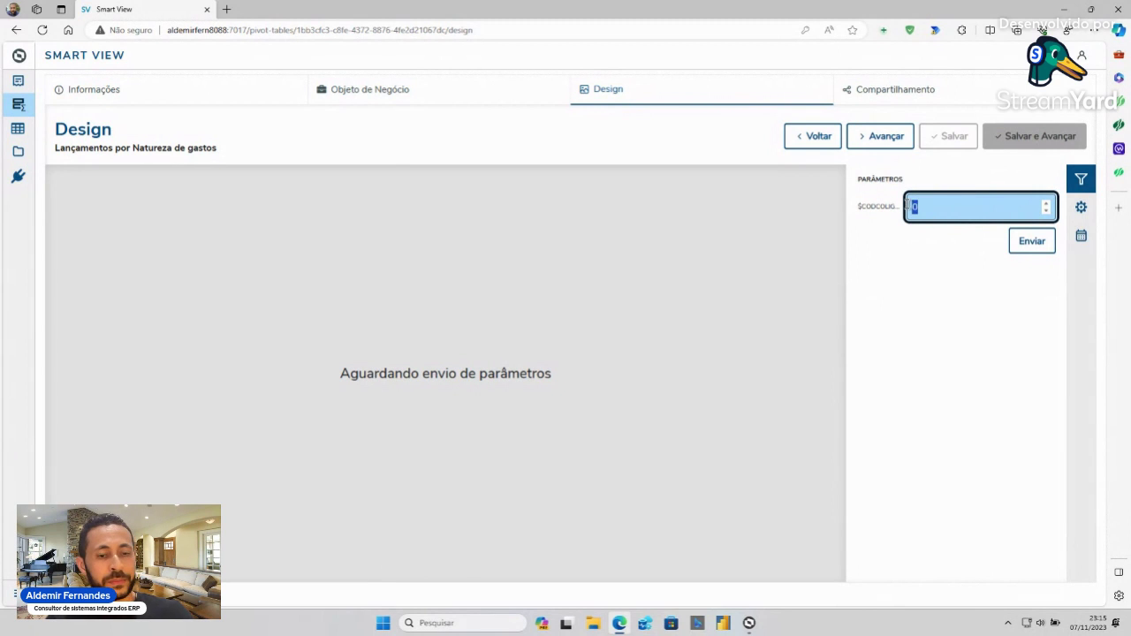
text(1)
click(1043, 245)
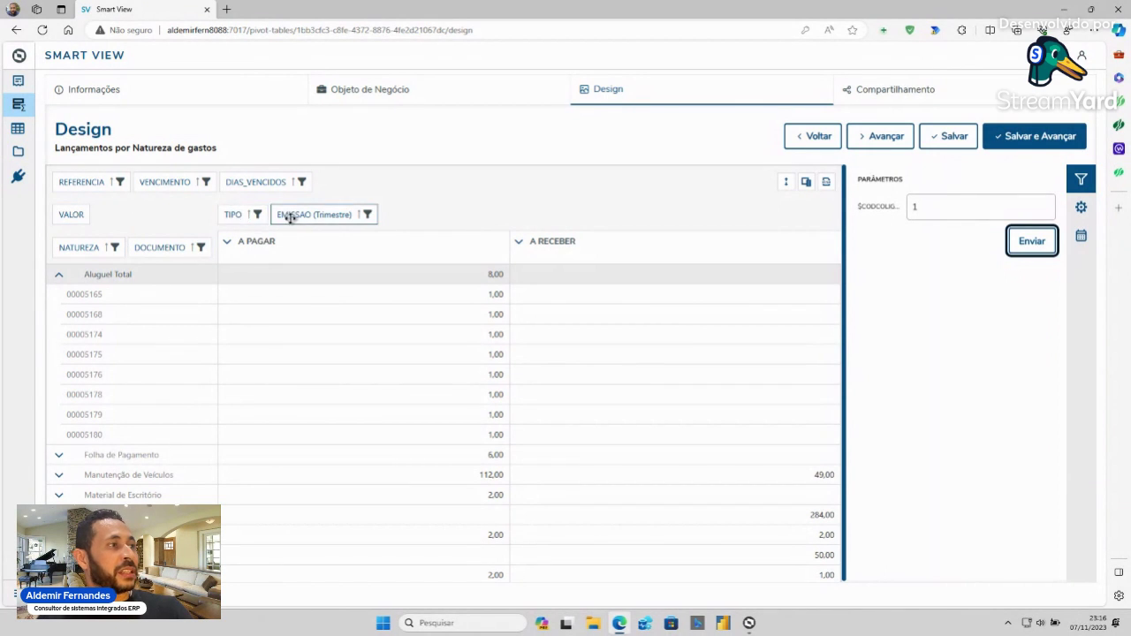
- Expand all, collapse the pivot back to totals per Natureza, and open Seletor de Colunas
click(786, 183)
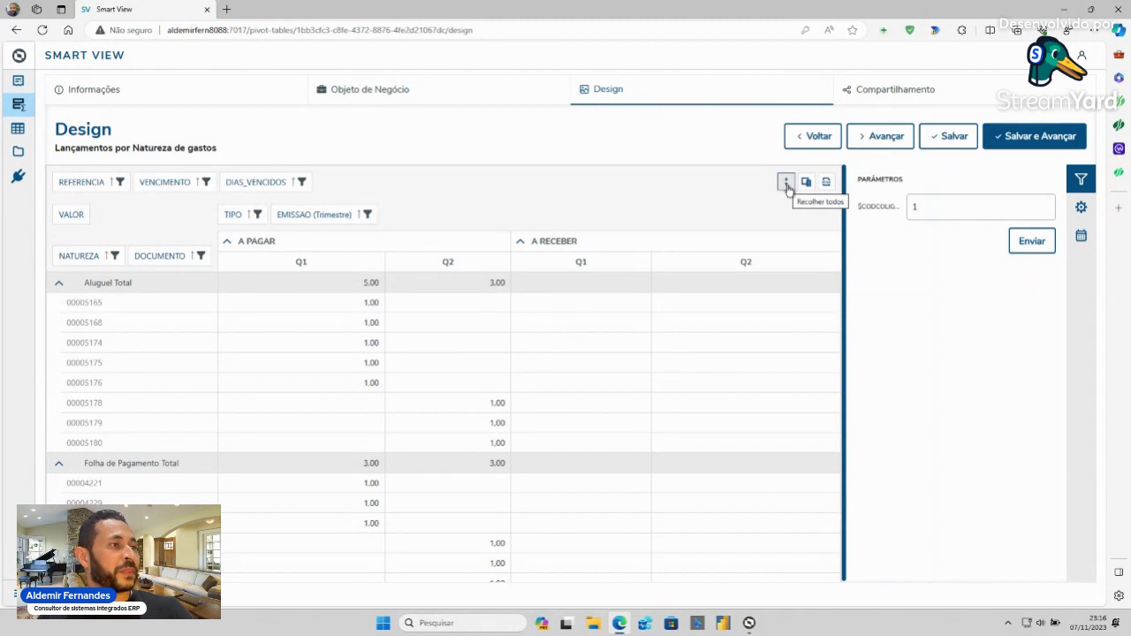
click(787, 184)
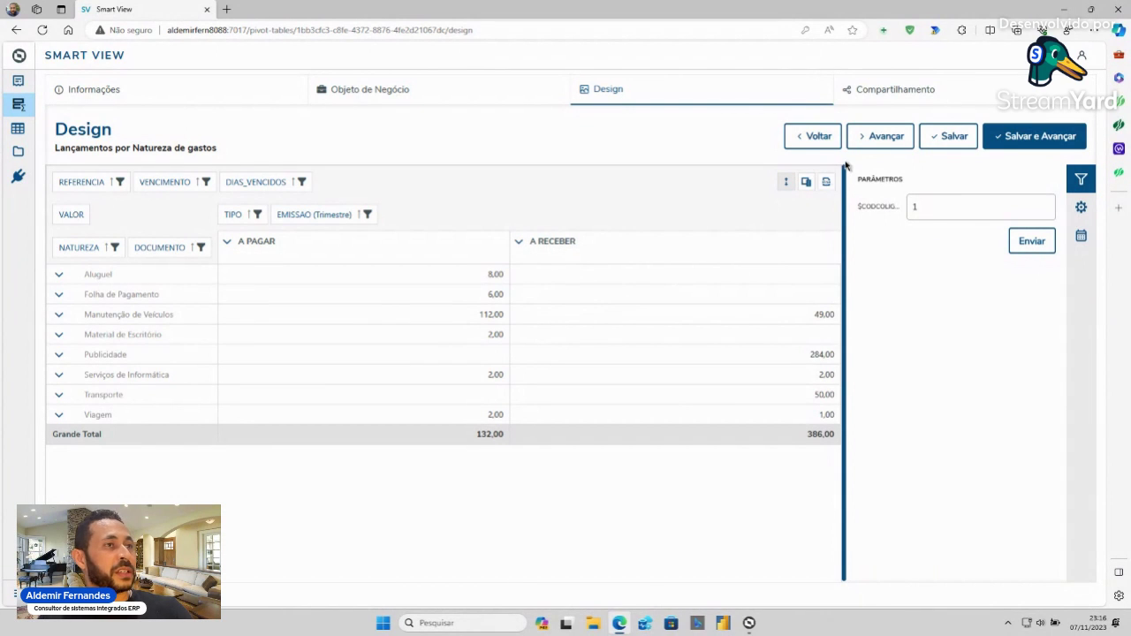
click(806, 182)
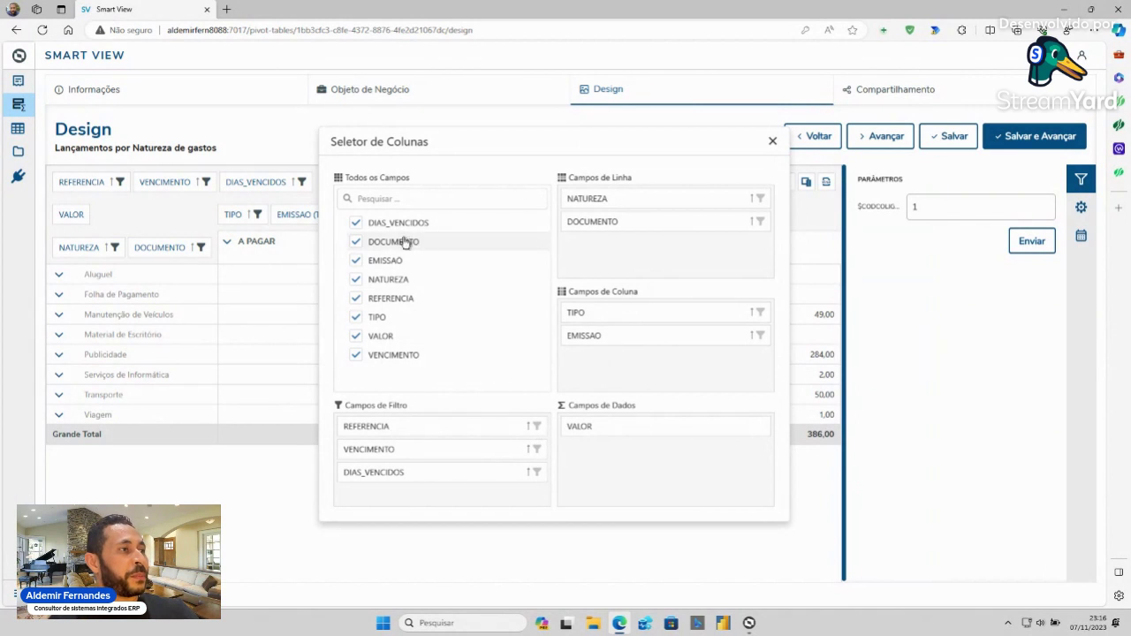
- Inspect the REFERENCIA filter, cancel it unchanged, and close Seletor de Colunas
click(537, 427)
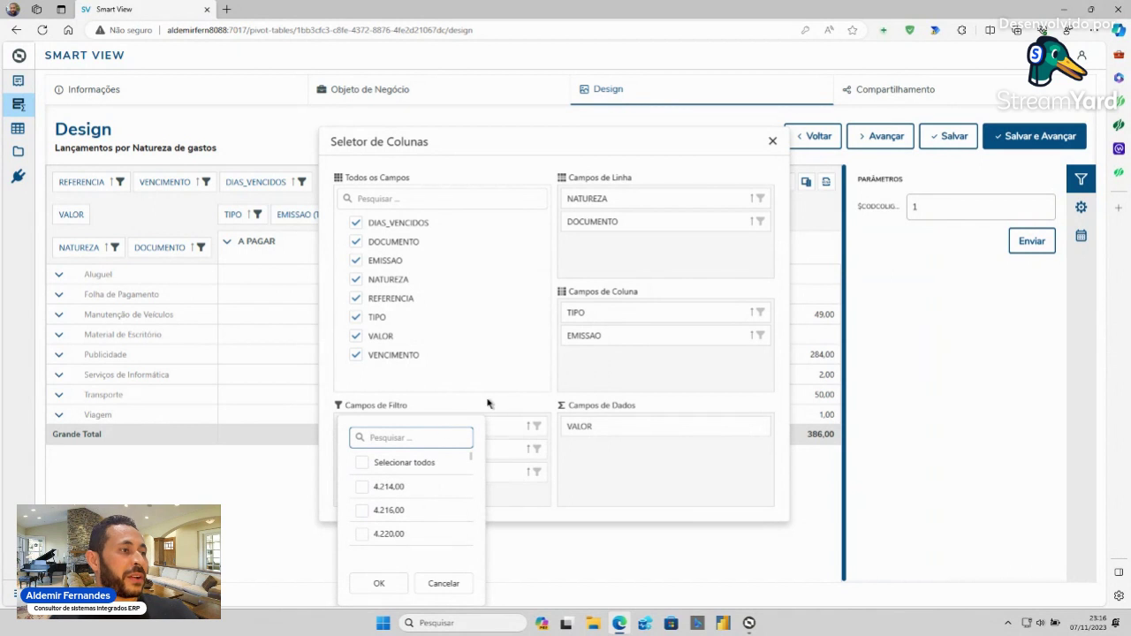
click(445, 585)
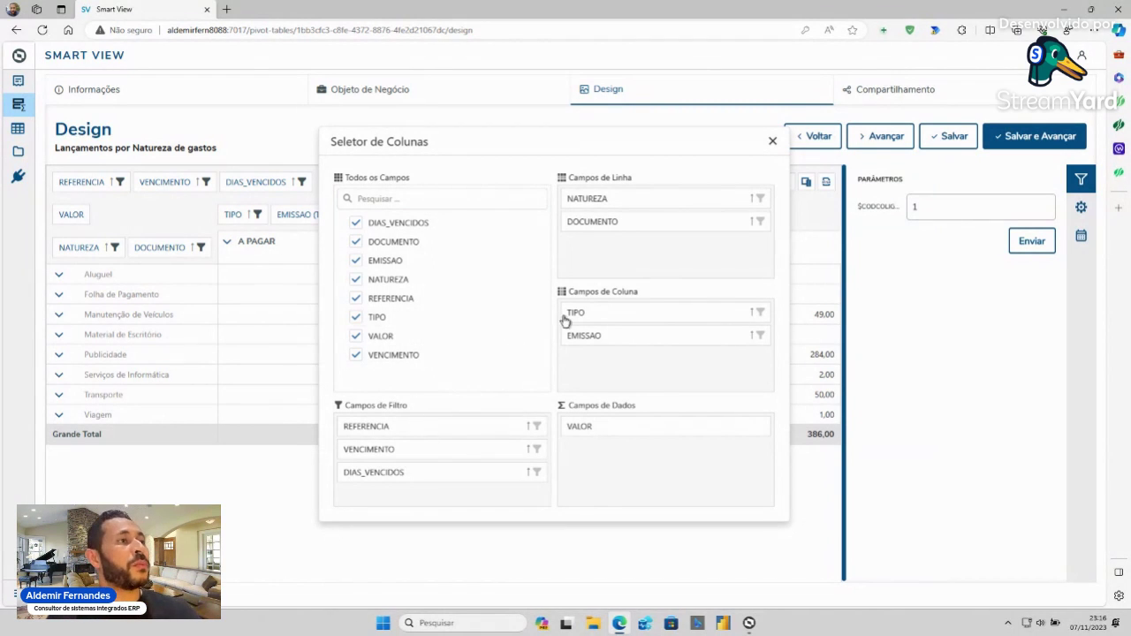
click(772, 143)
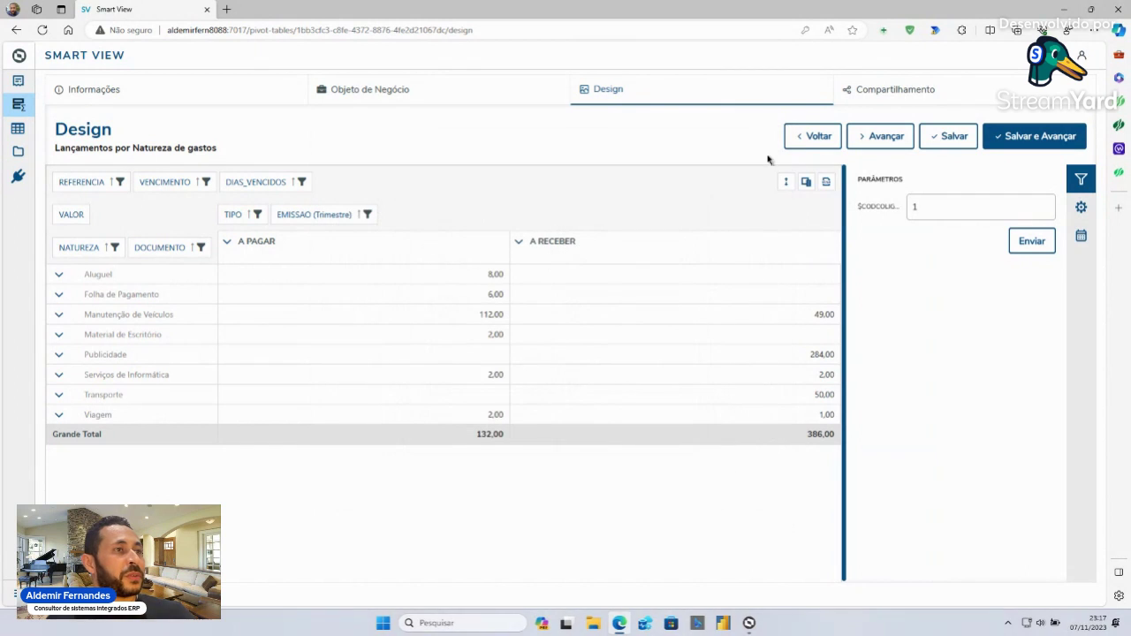
- Export the pivot to Excel, then enable column grand totals and turn off column totals
click(829, 184)
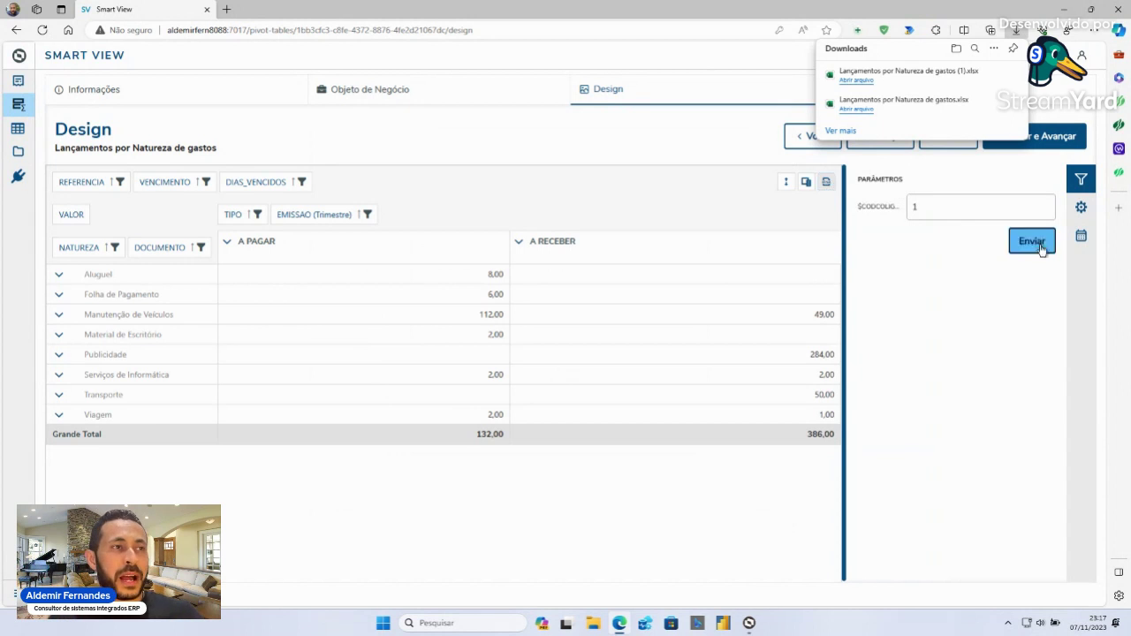
click(1082, 209)
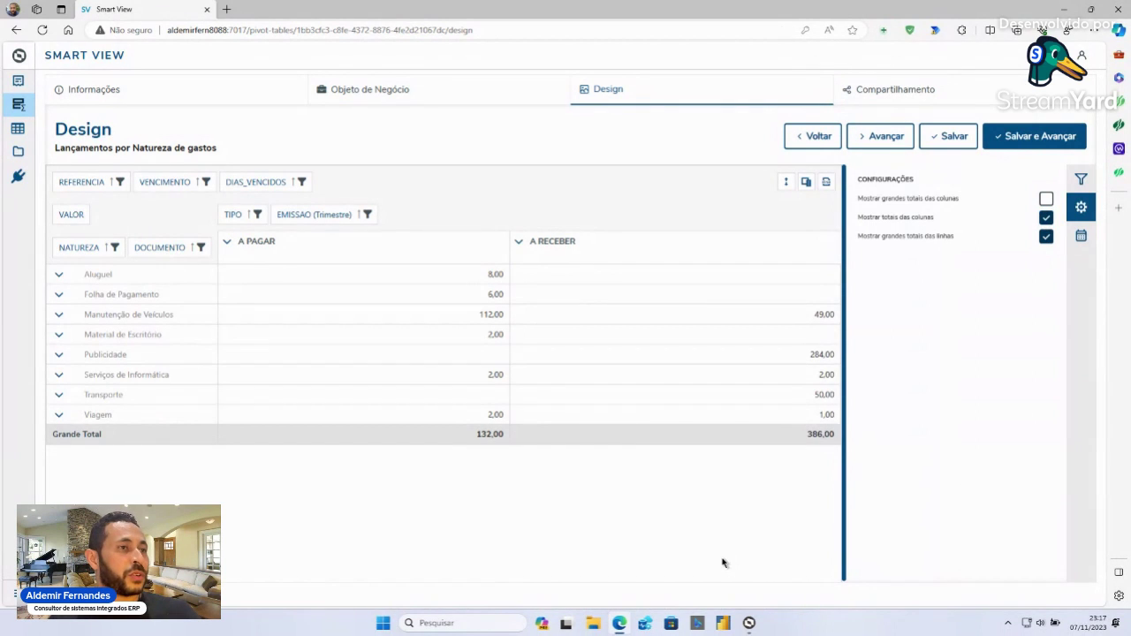
click(1046, 219)
click(1047, 200)
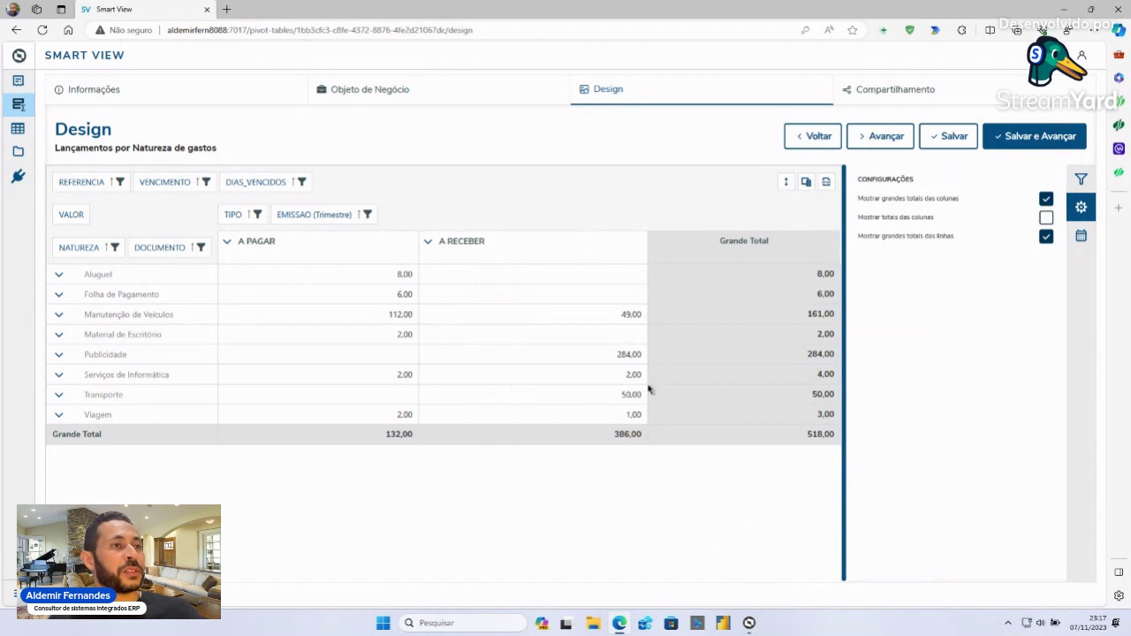
click(1047, 220)
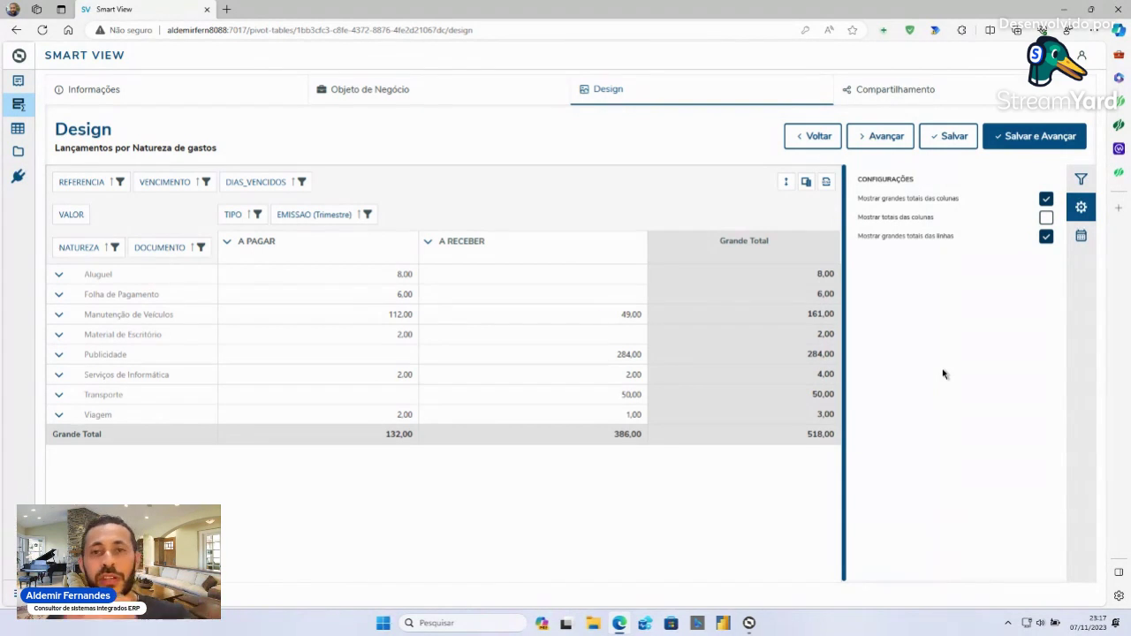
- Group VENCIMENTO by Mês instead of quarter, apply it, and expand the Aluguel row
click(1081, 237)
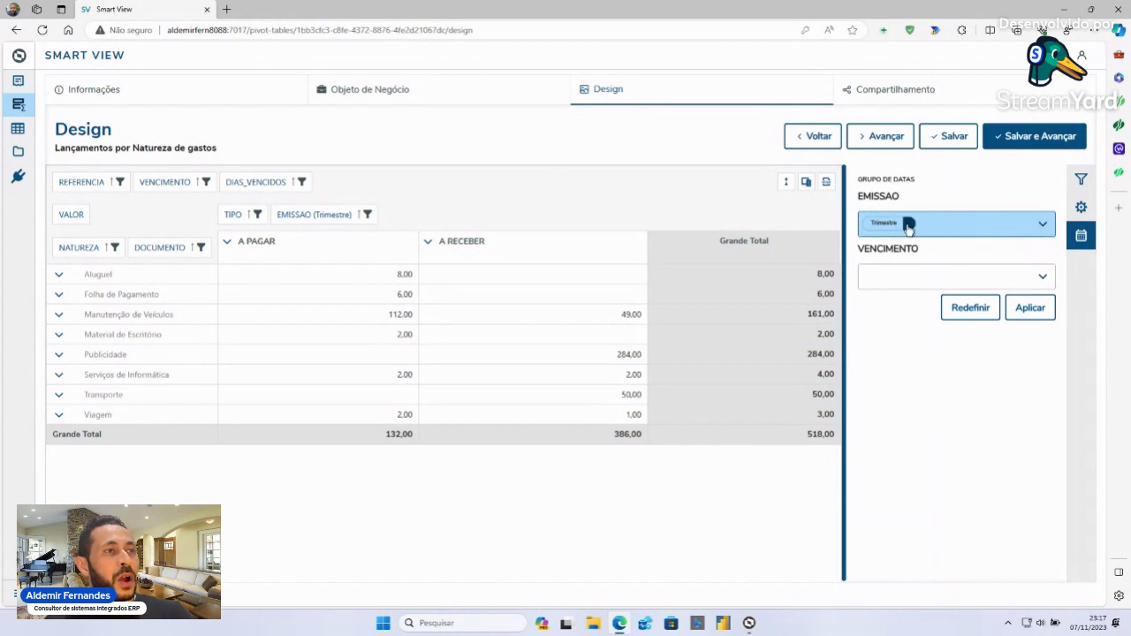
click(1046, 278)
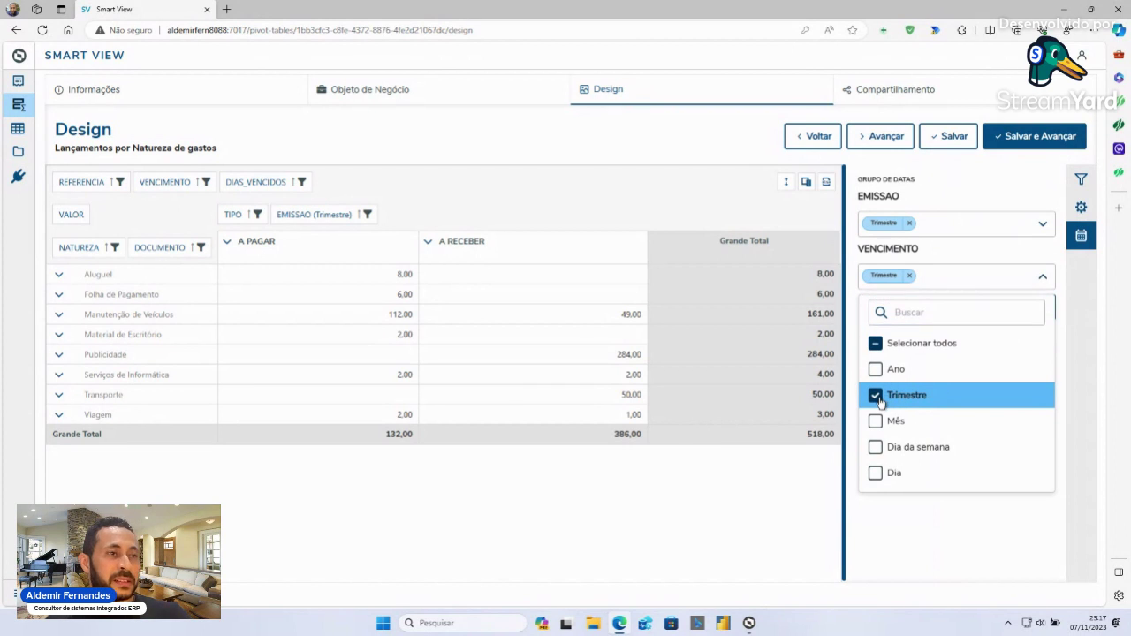
click(876, 397)
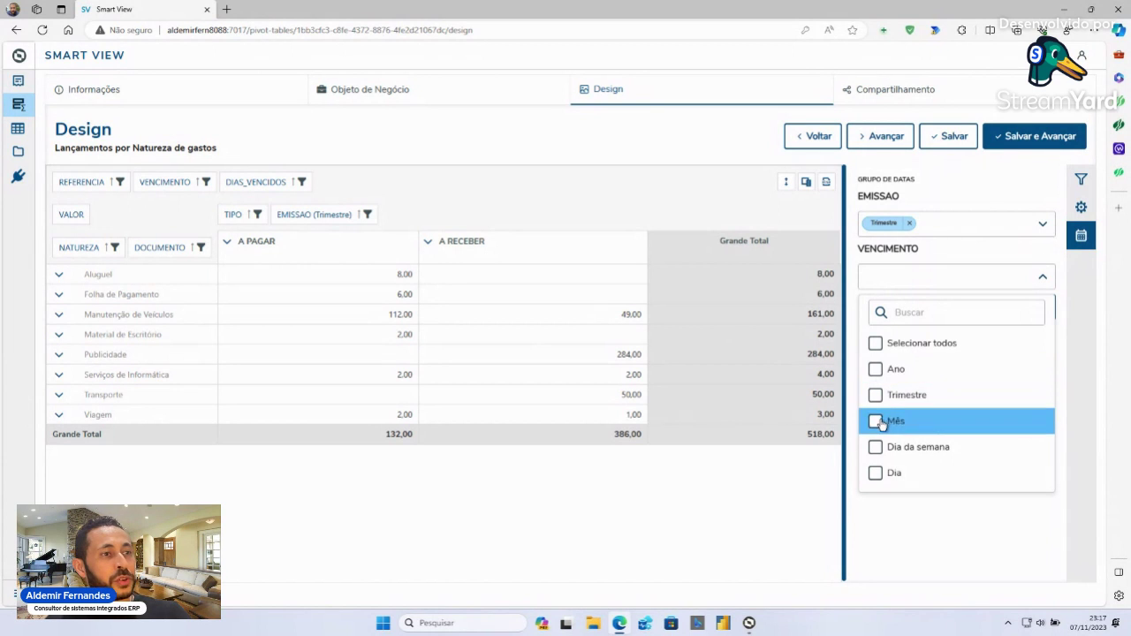
click(876, 422)
click(1068, 278)
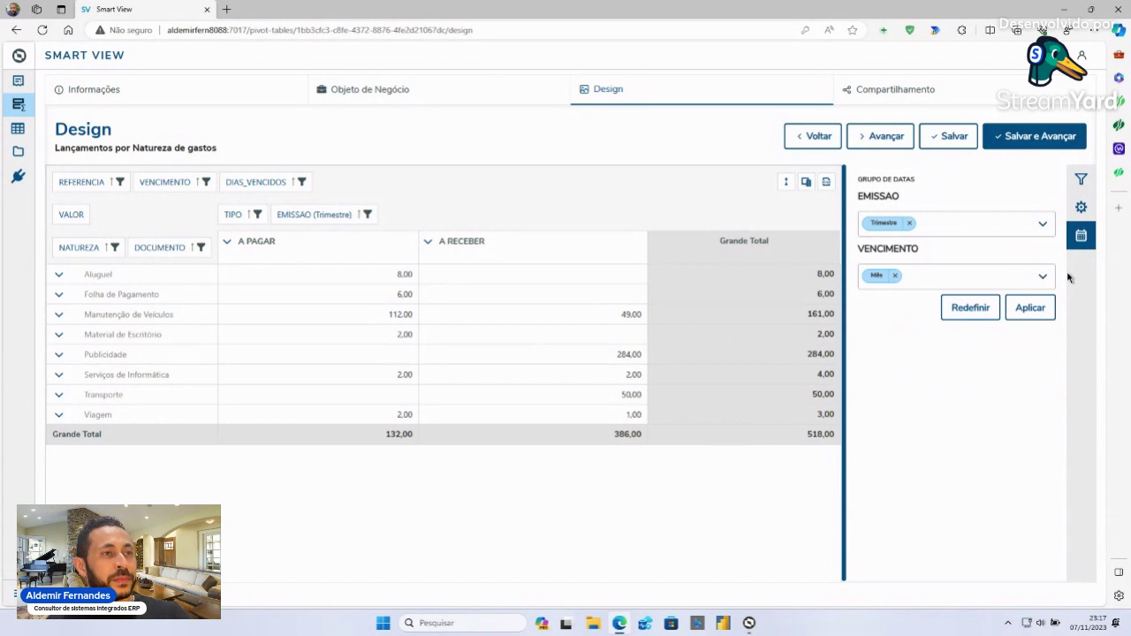
click(1030, 309)
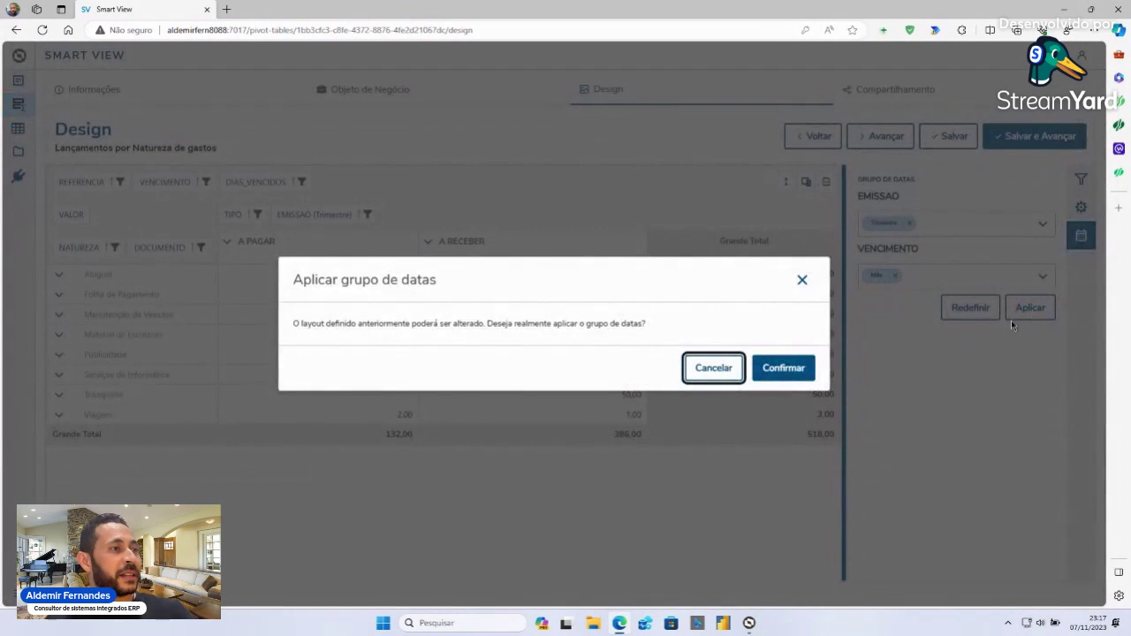
click(785, 368)
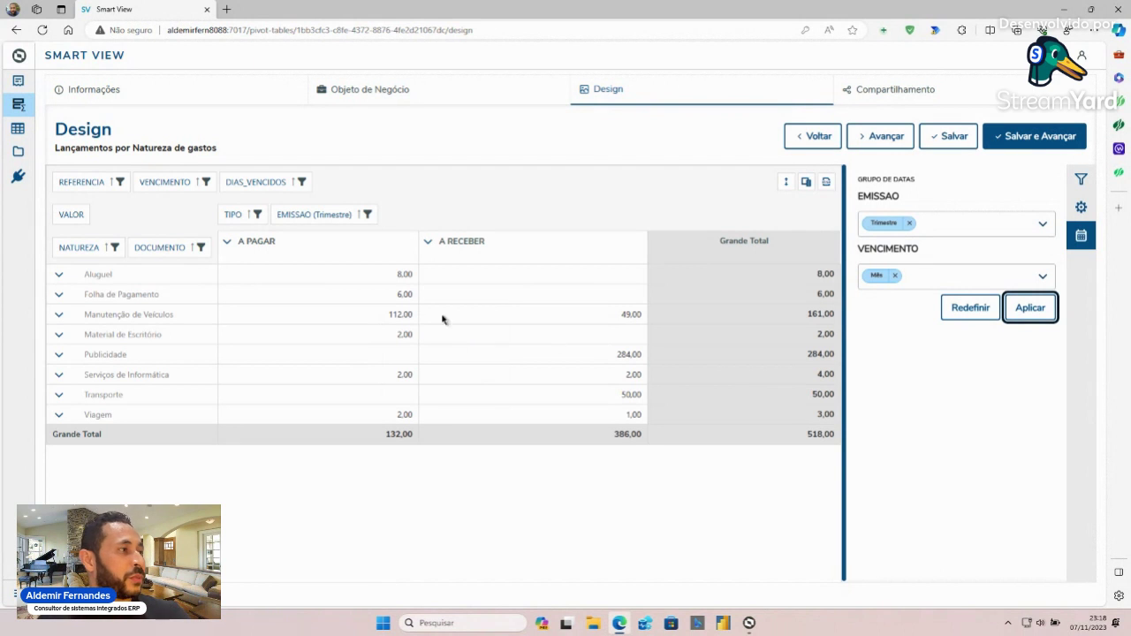
click(58, 275)
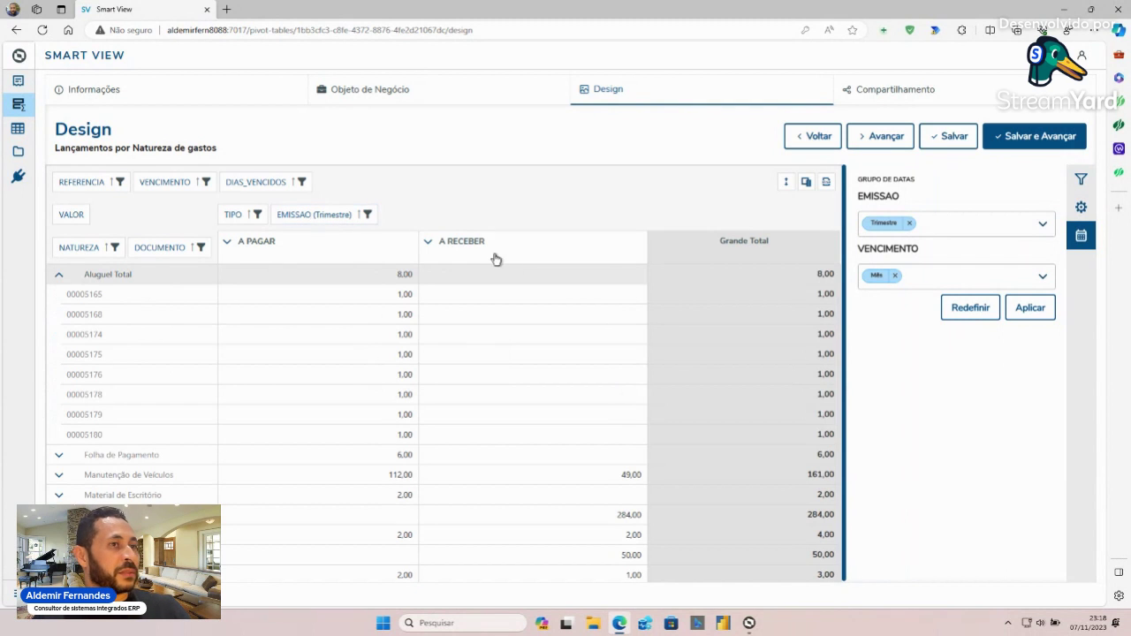
- Group EMISSAO by Mês only and apply the new date grouping
click(1043, 225)
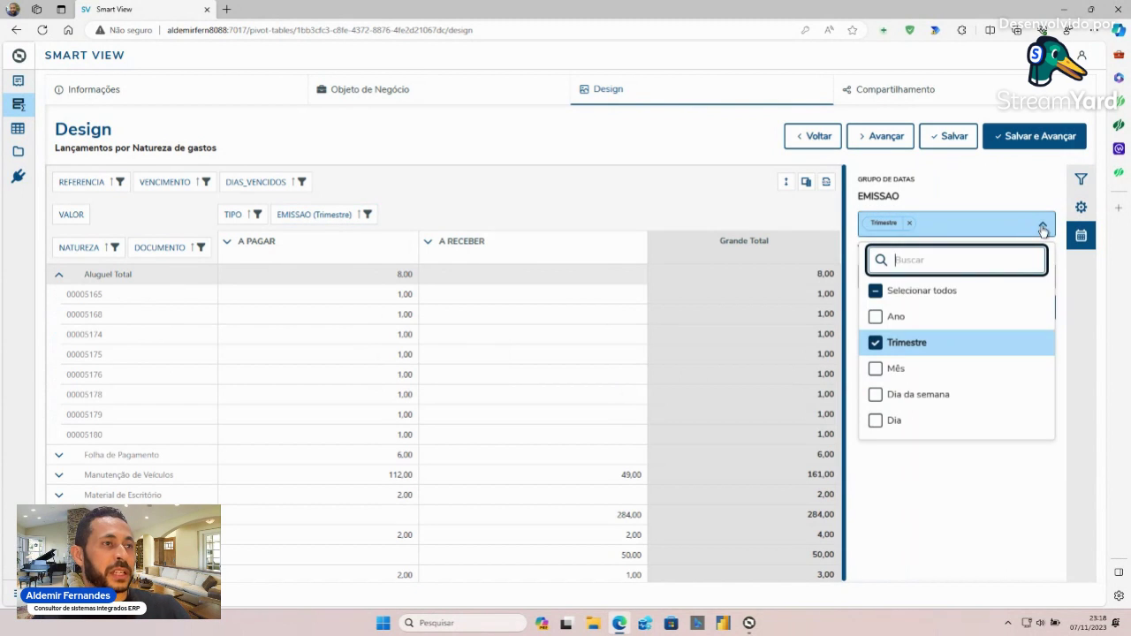
click(878, 369)
click(875, 344)
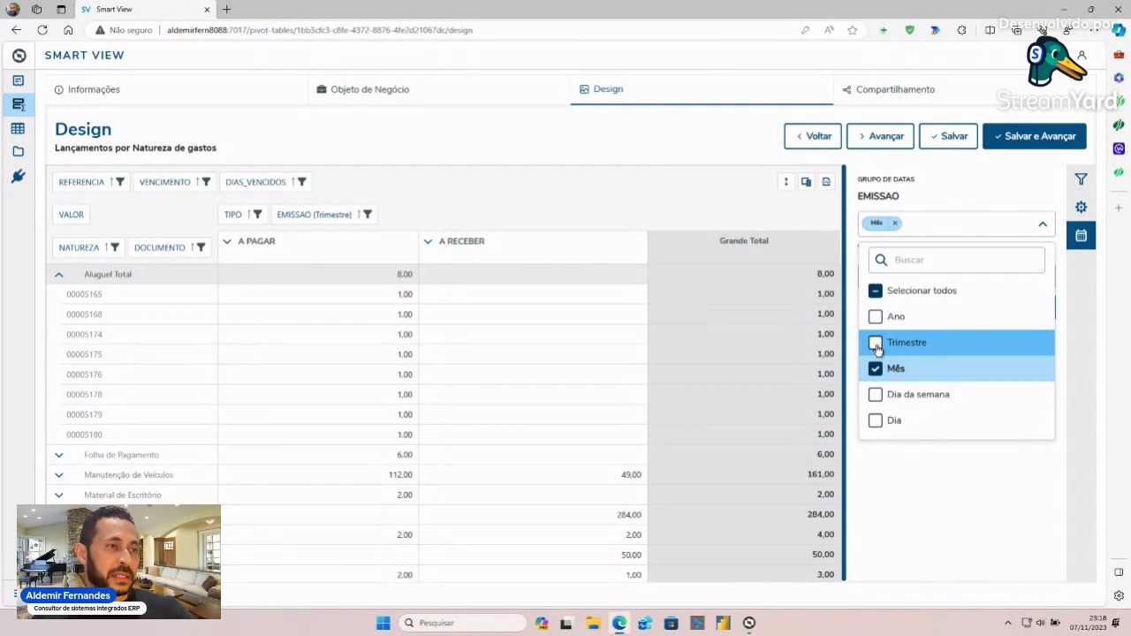
click(877, 344)
click(877, 395)
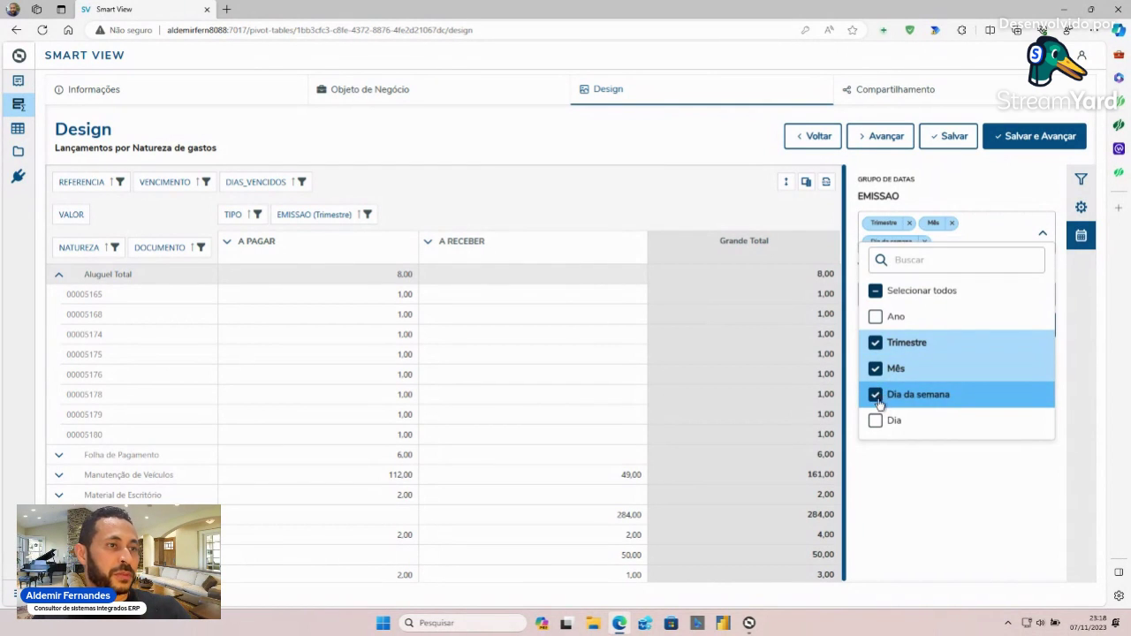
click(876, 395)
click(877, 369)
click(876, 343)
click(877, 369)
click(1024, 468)
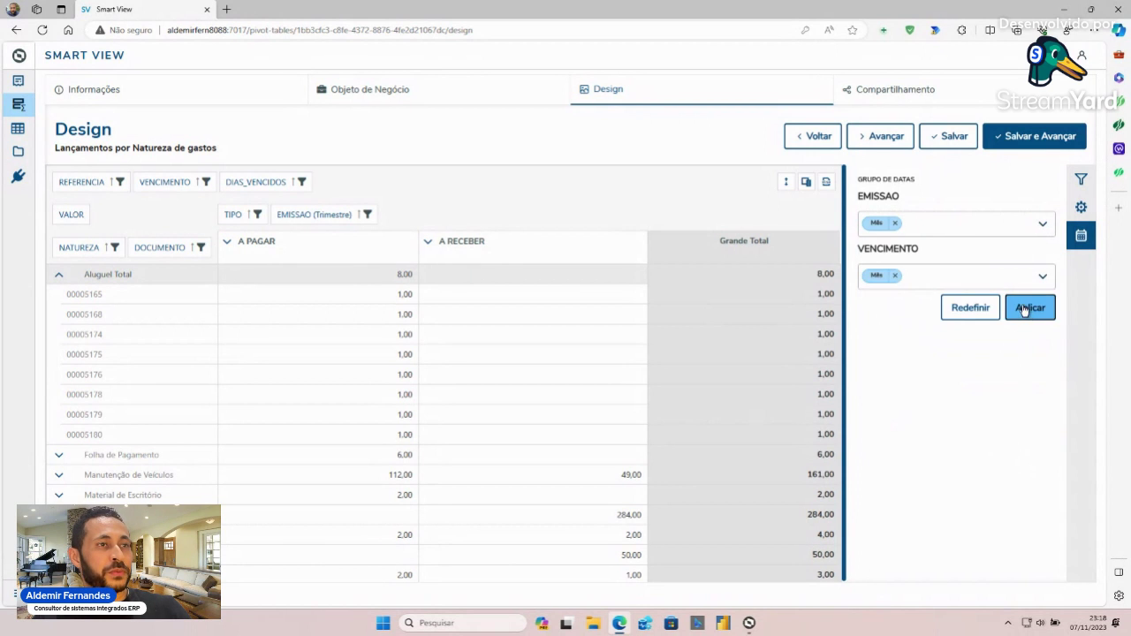
click(1023, 308)
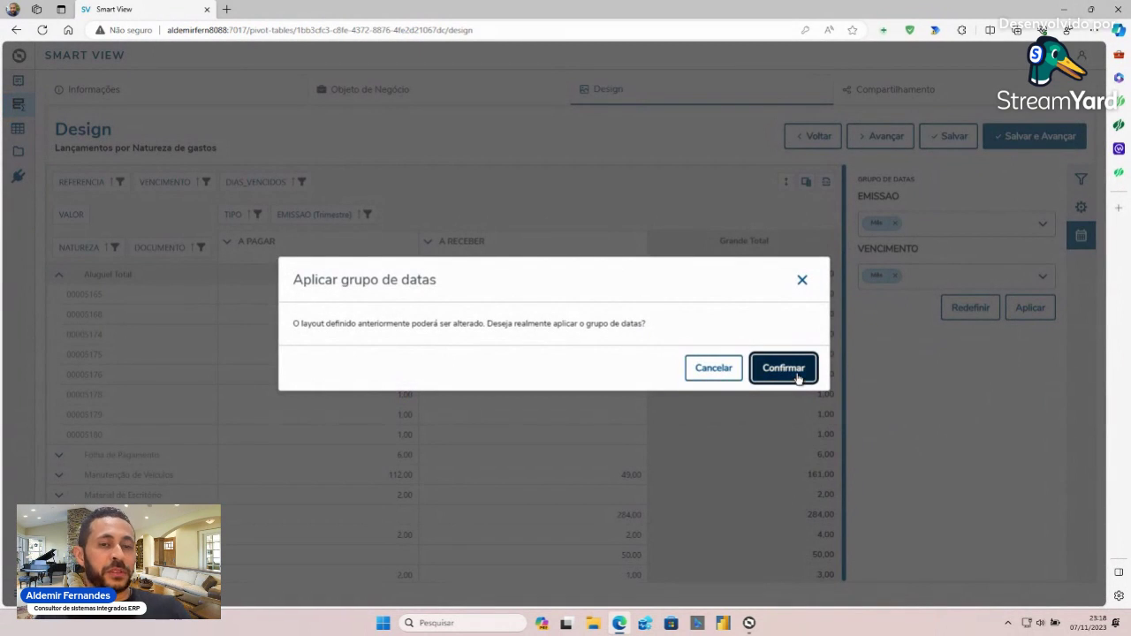
click(783, 368)
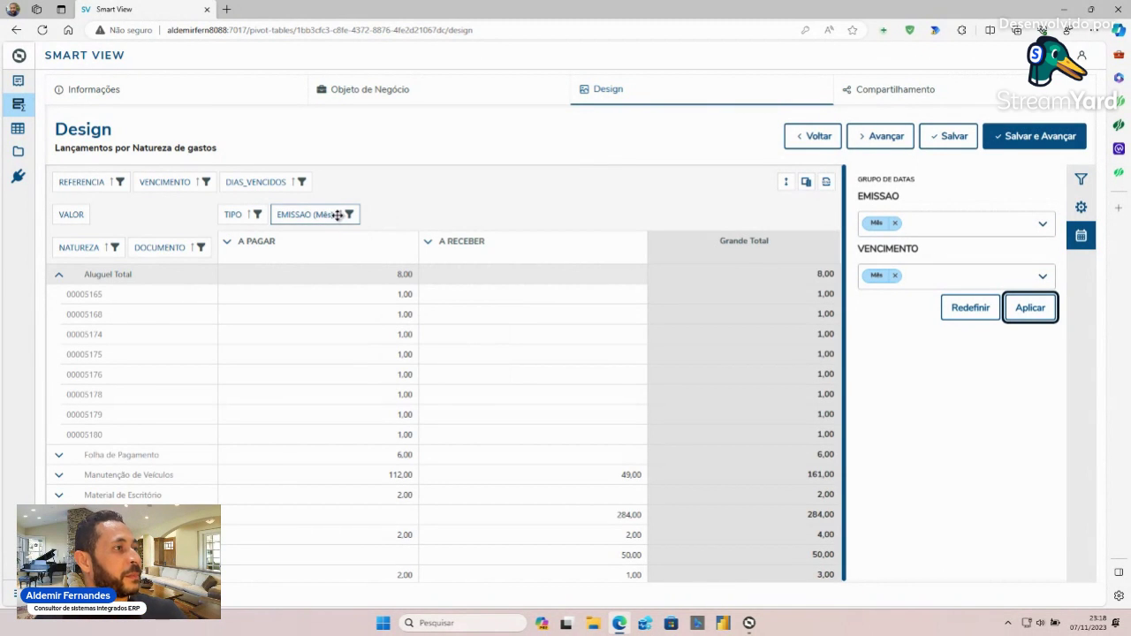
click(350, 214)
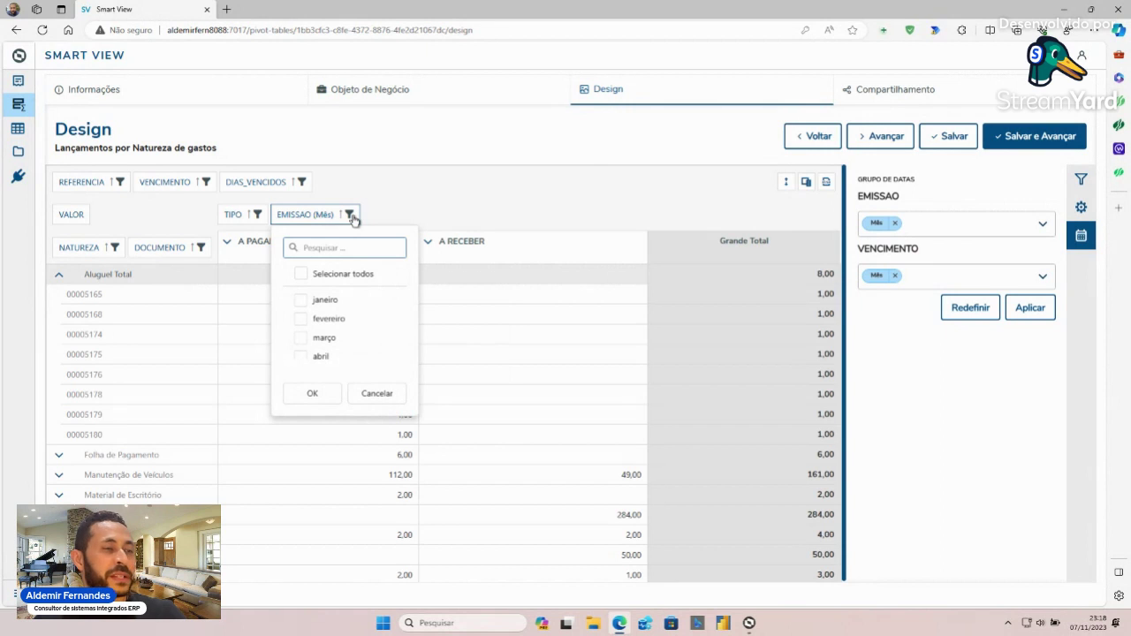
- Filter EMISSAO (Mês) to janeiro only, then save the design and continue to Compartilhamento
click(300, 300)
click(324, 397)
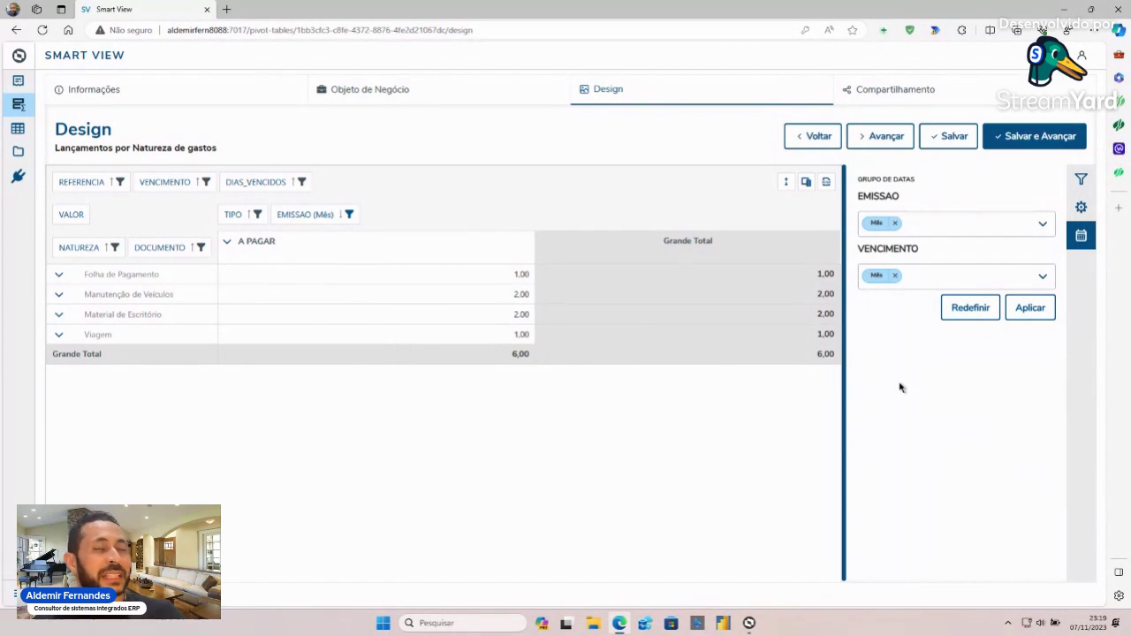
click(1041, 137)
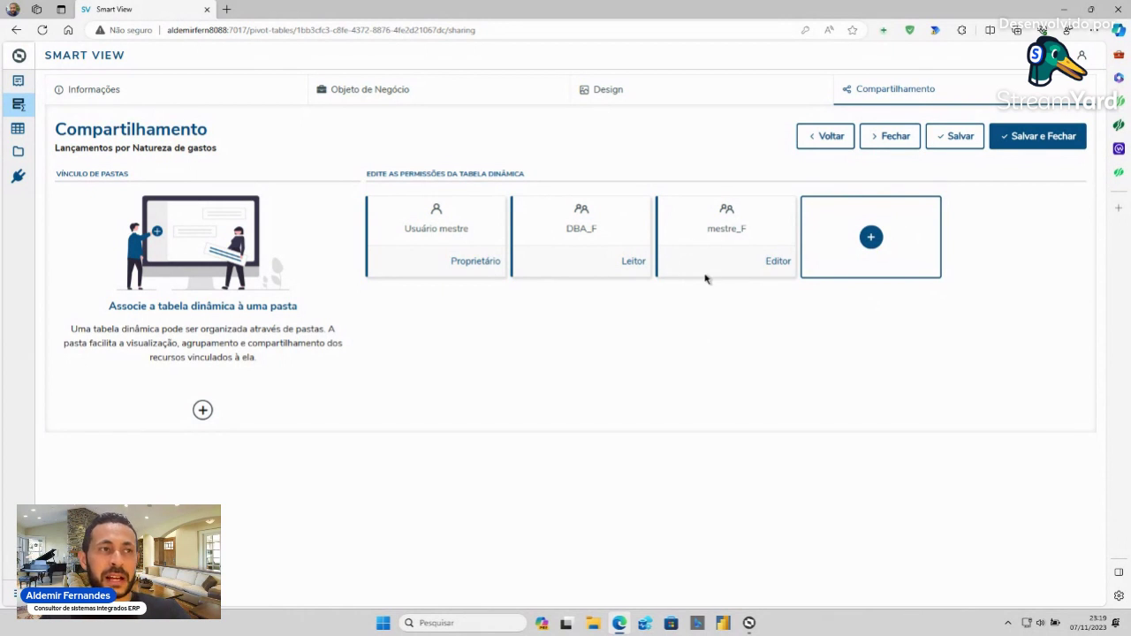
- Save and close the pivot table, then filter the list to Todas to show every pivot table
click(1049, 141)
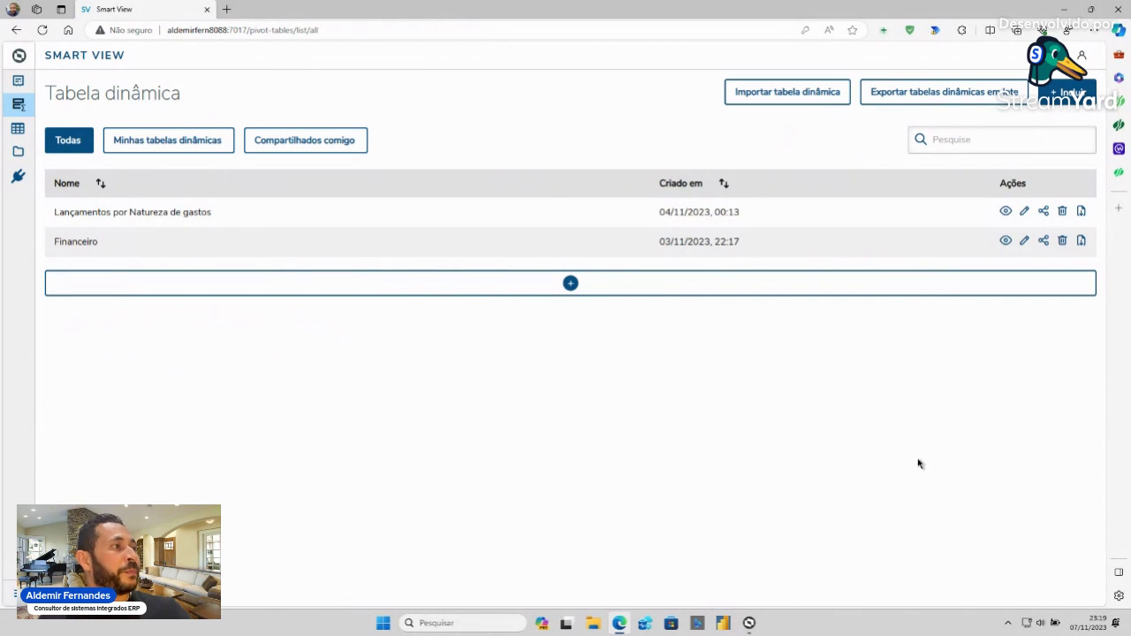
click(193, 144)
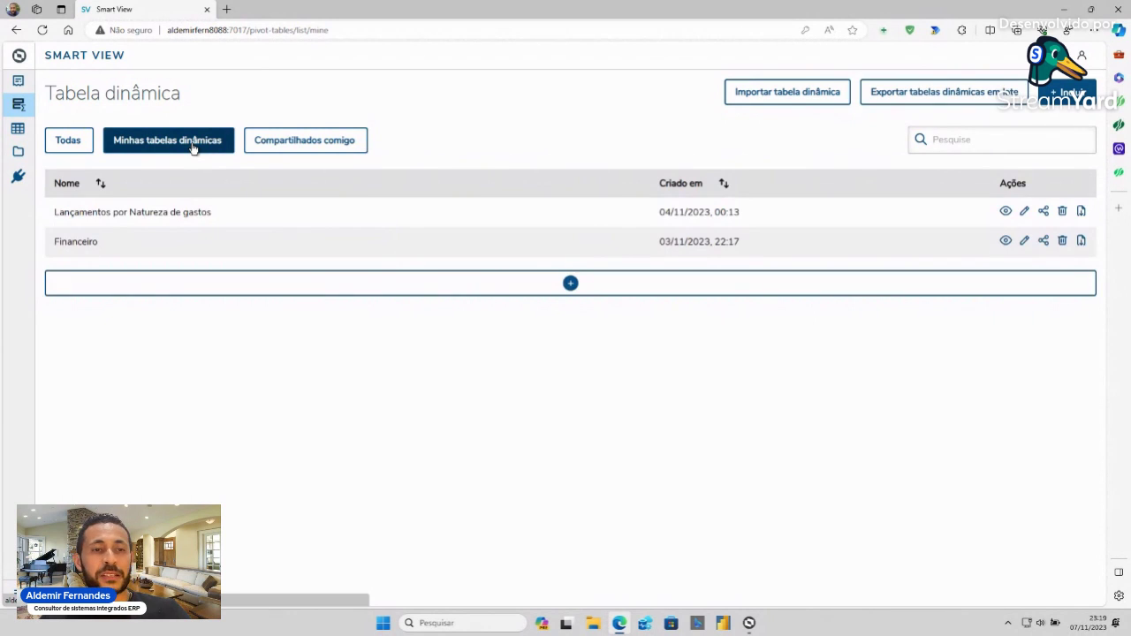
click(320, 143)
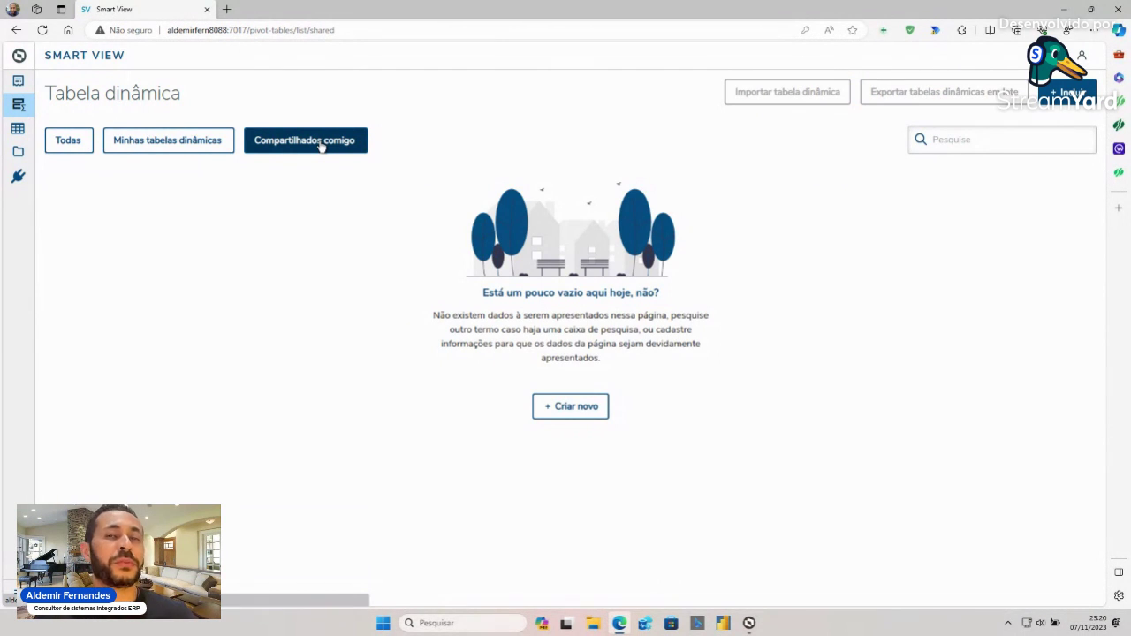
click(78, 145)
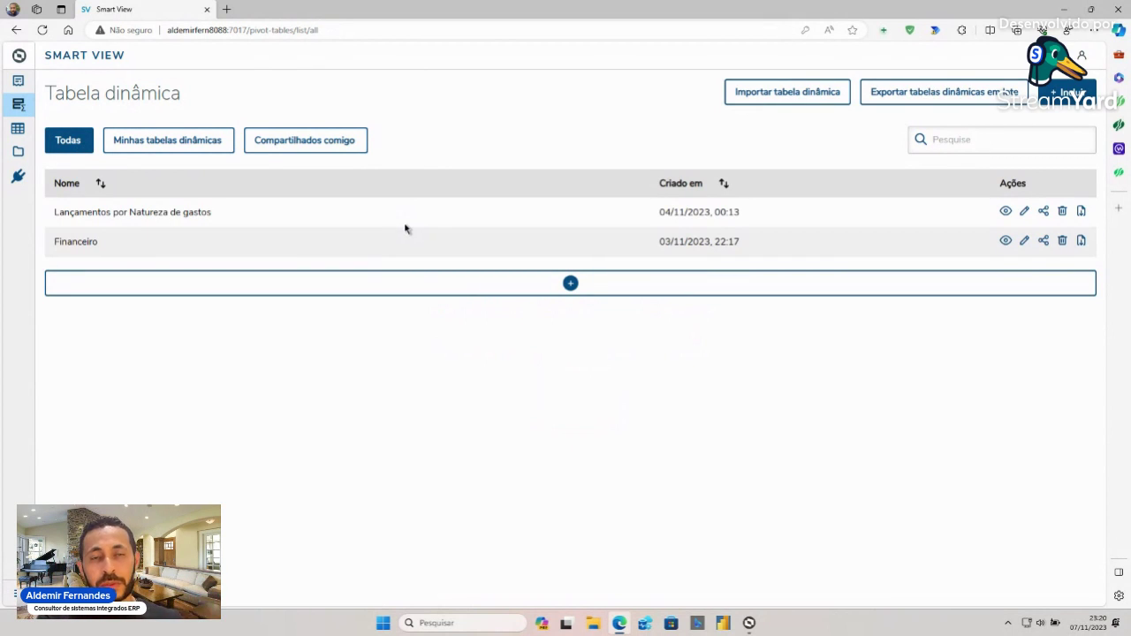
mouse_move(19, 150)
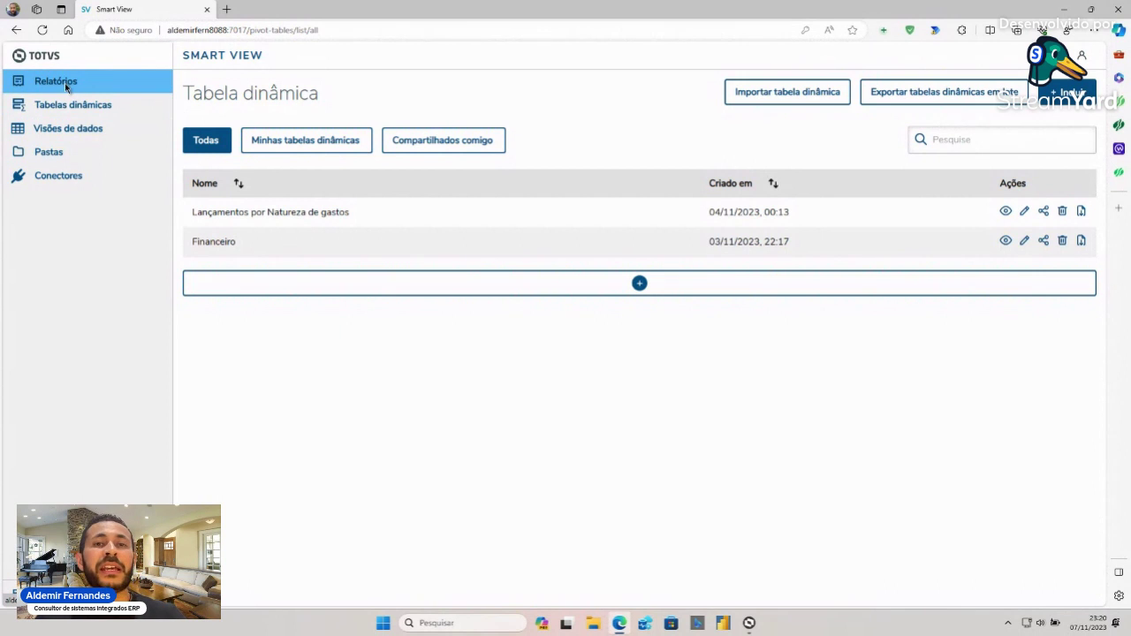
- Go to the Relatórios list from the left sidebar
click(56, 81)
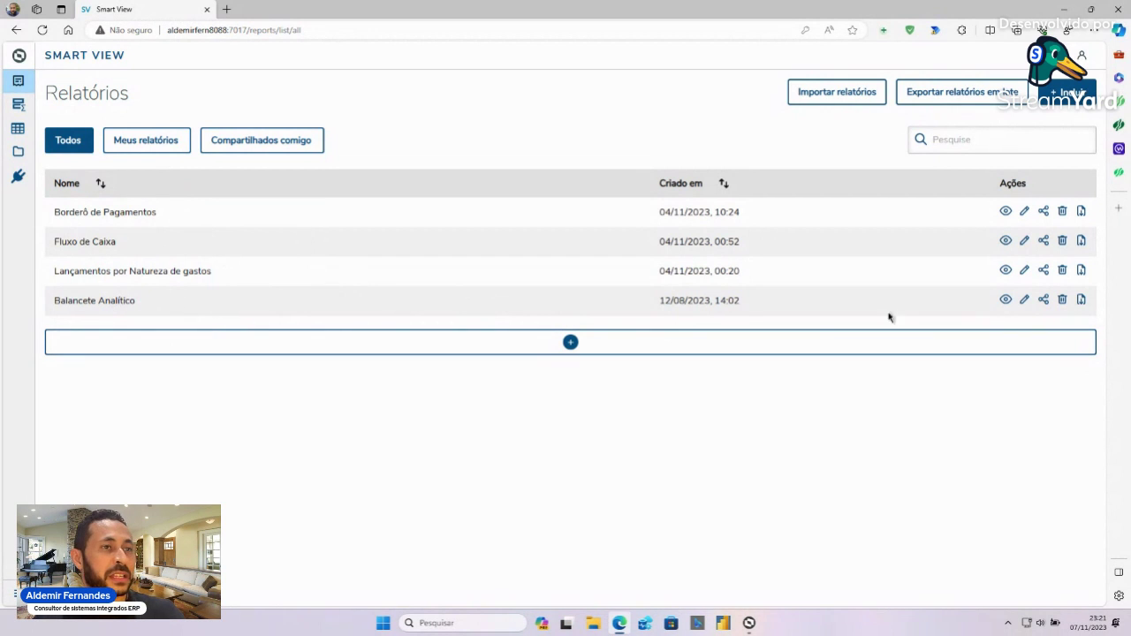
- Preview Balancete Analítico with Coligada 1, dates 01/01/2011 to 31/12/2011, and generate it
click(1005, 303)
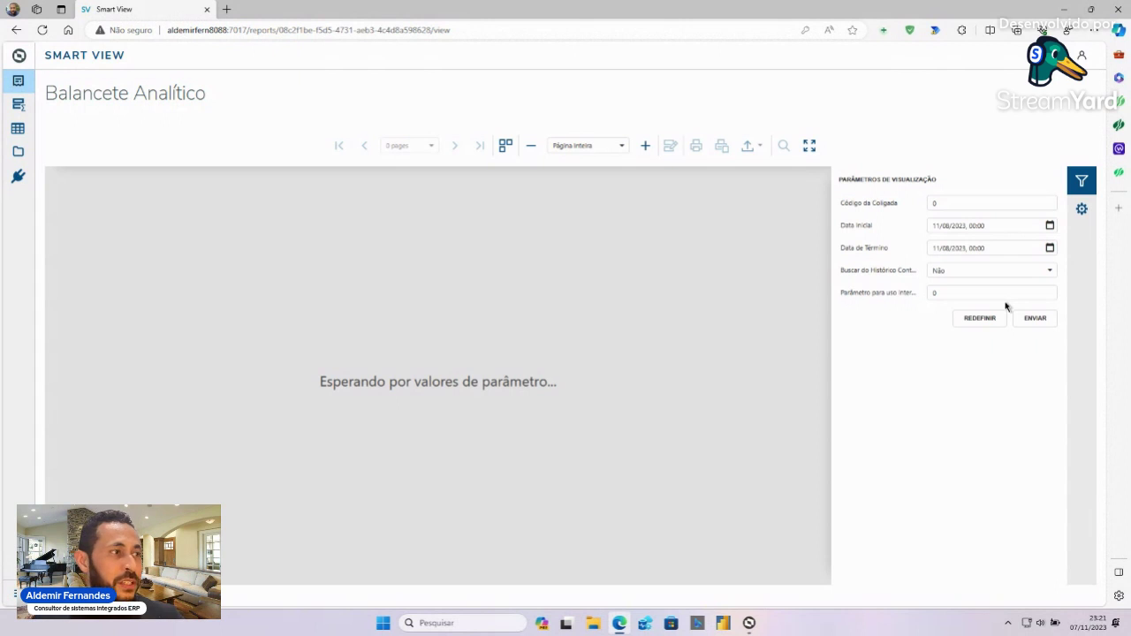
click(939, 203)
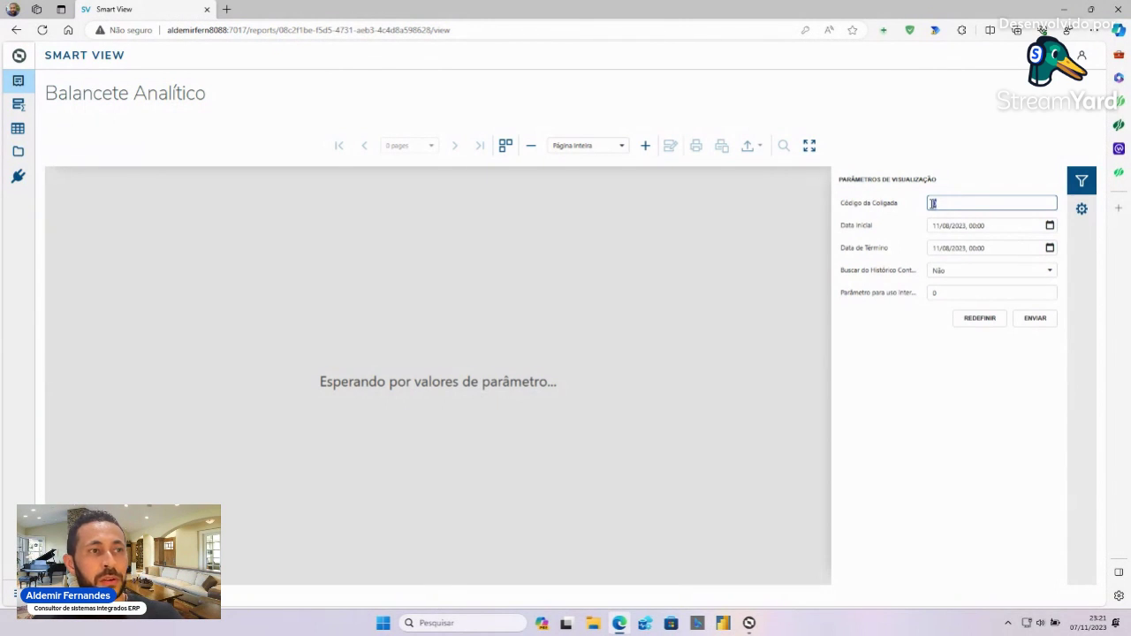
text(1)
click(996, 226)
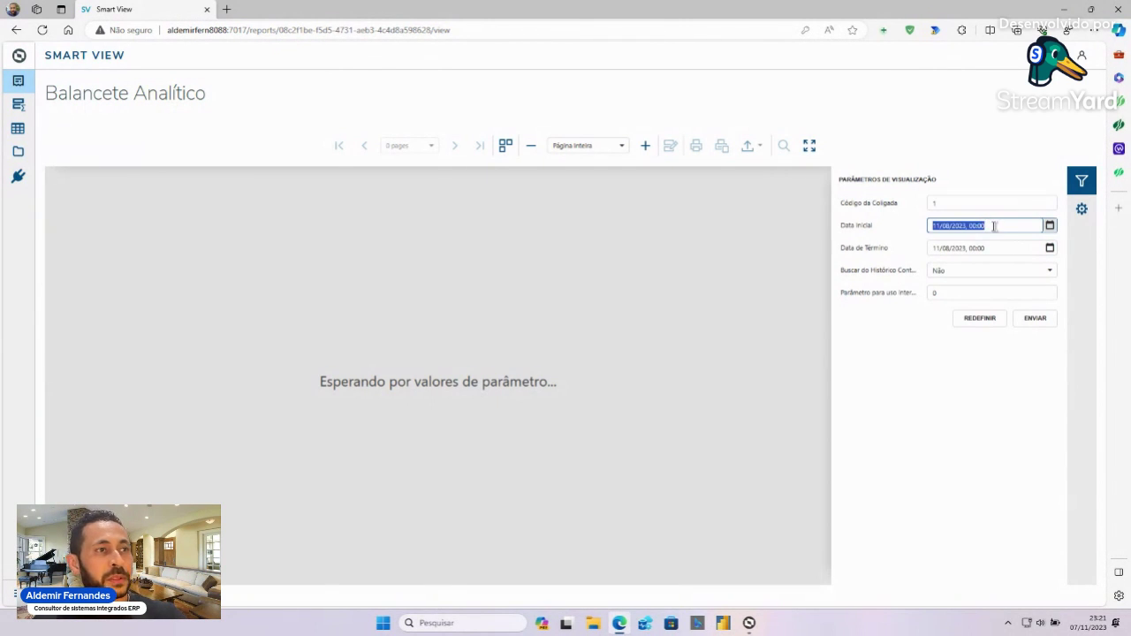
text(01/01/200)
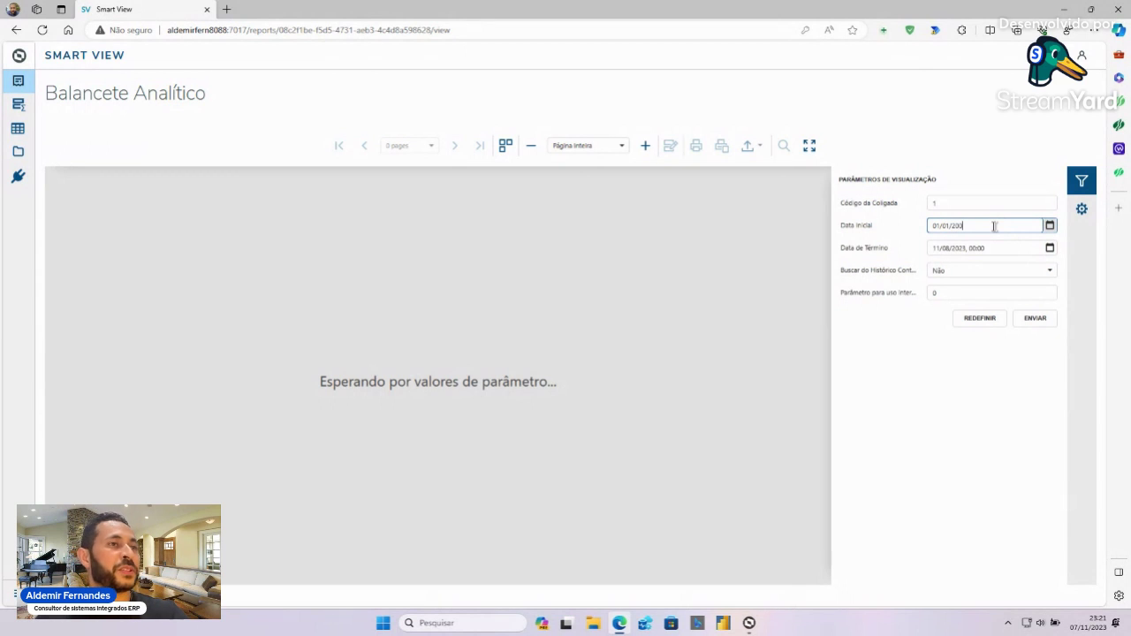
text(11)
drag(990, 247, 928, 247)
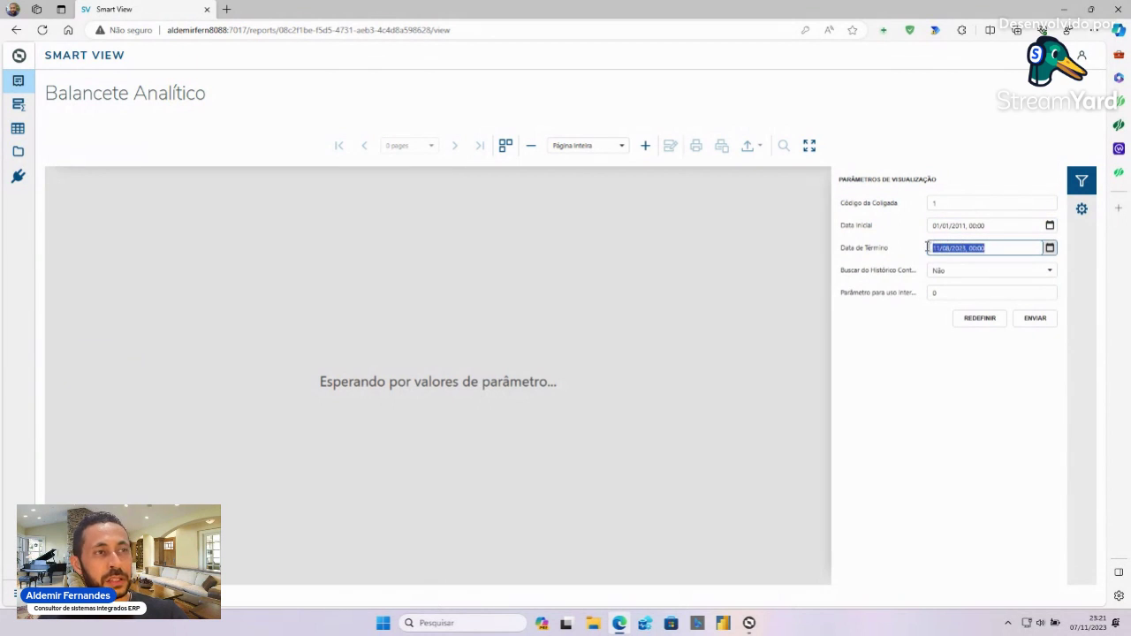
text(11)
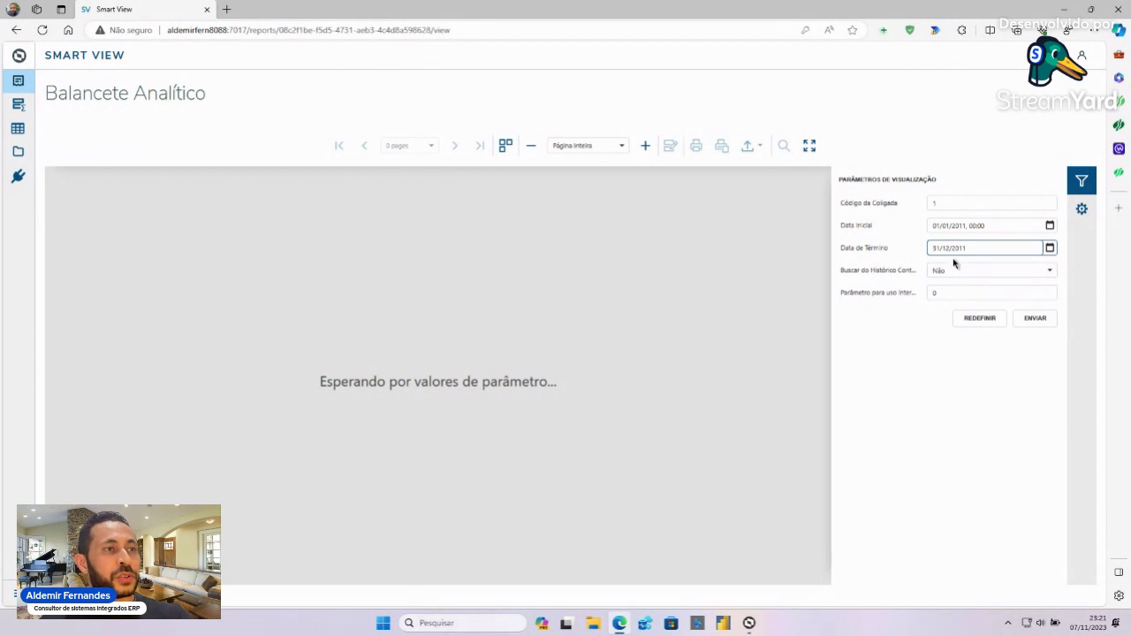
click(1040, 323)
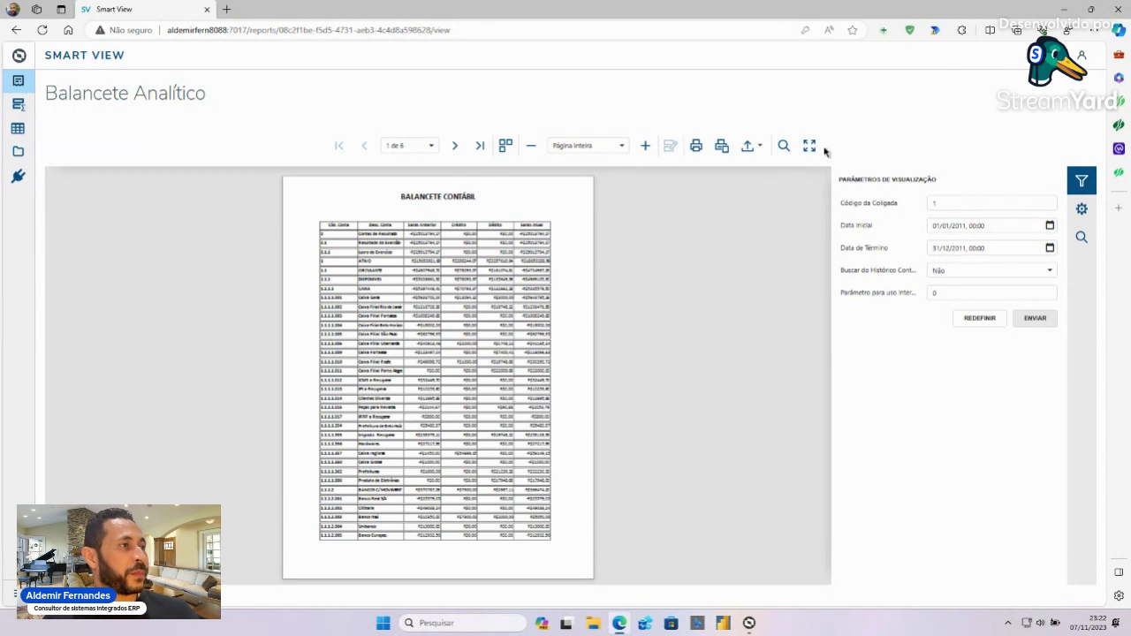
- Show the report full screen, adjust the zoom, and visit the next, last and first pages
click(809, 146)
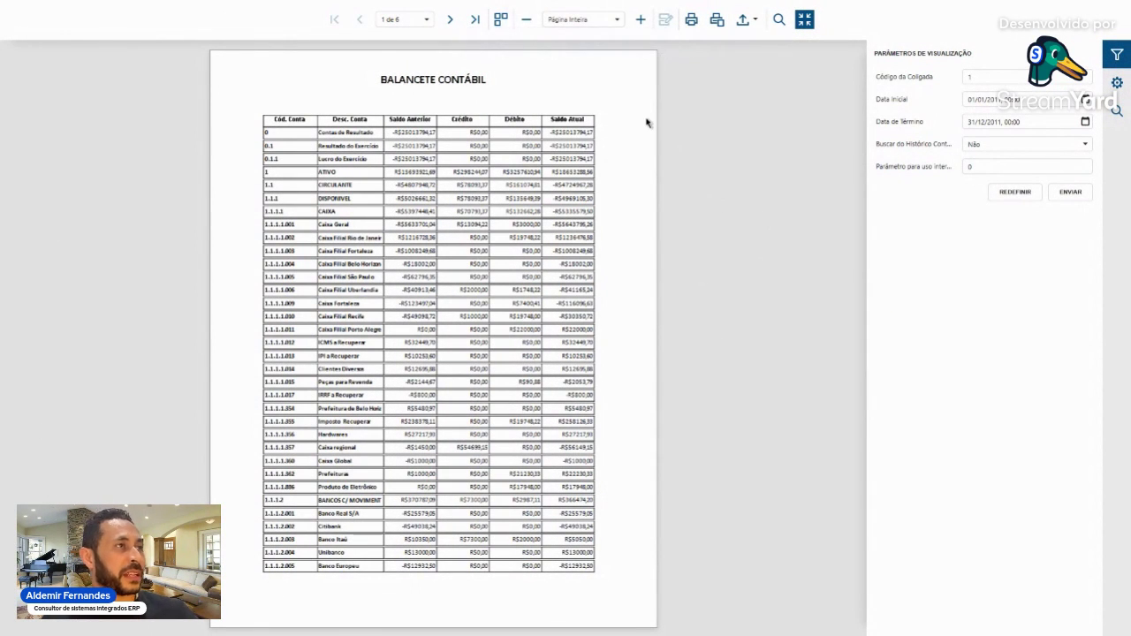
click(642, 20)
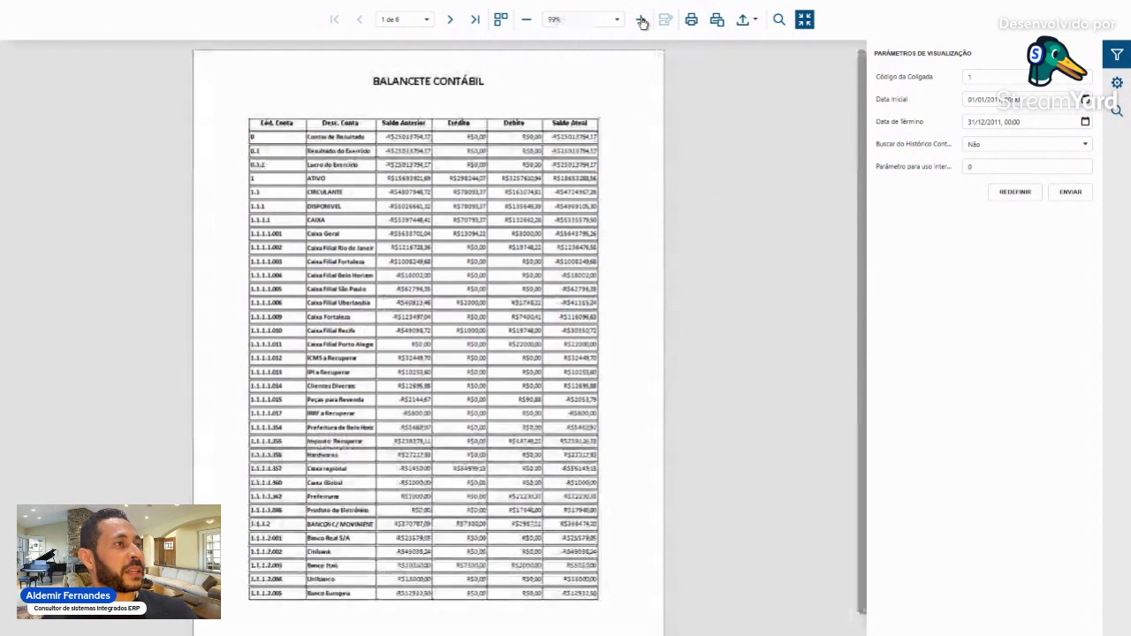
click(642, 19)
click(642, 20)
click(642, 20)
click(641, 20)
click(642, 21)
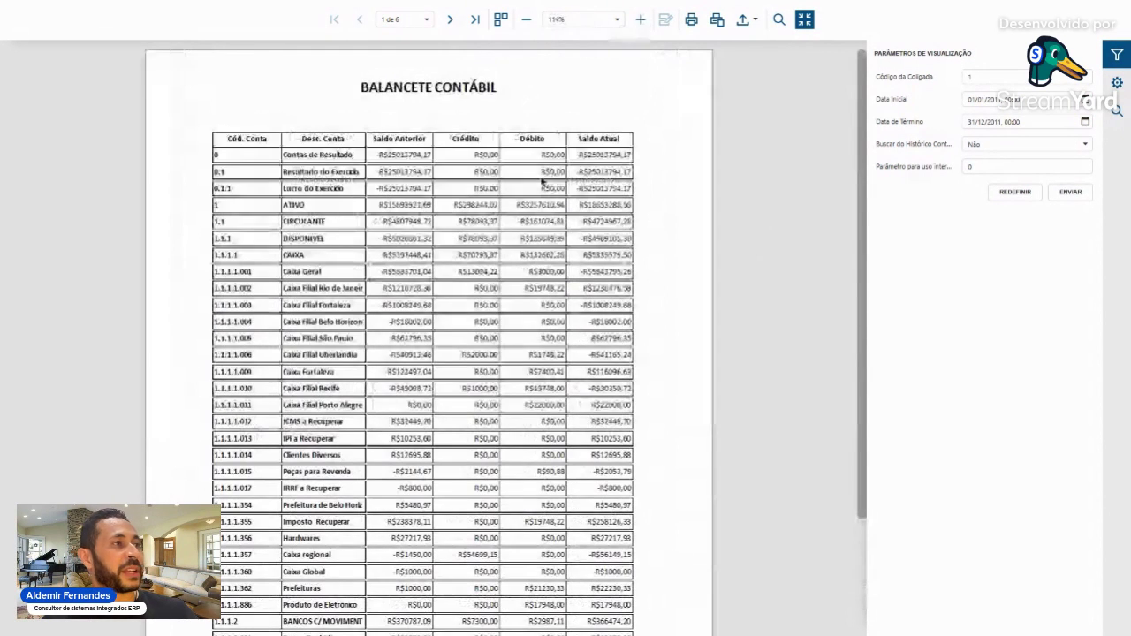
click(527, 20)
click(527, 19)
click(527, 20)
click(451, 20)
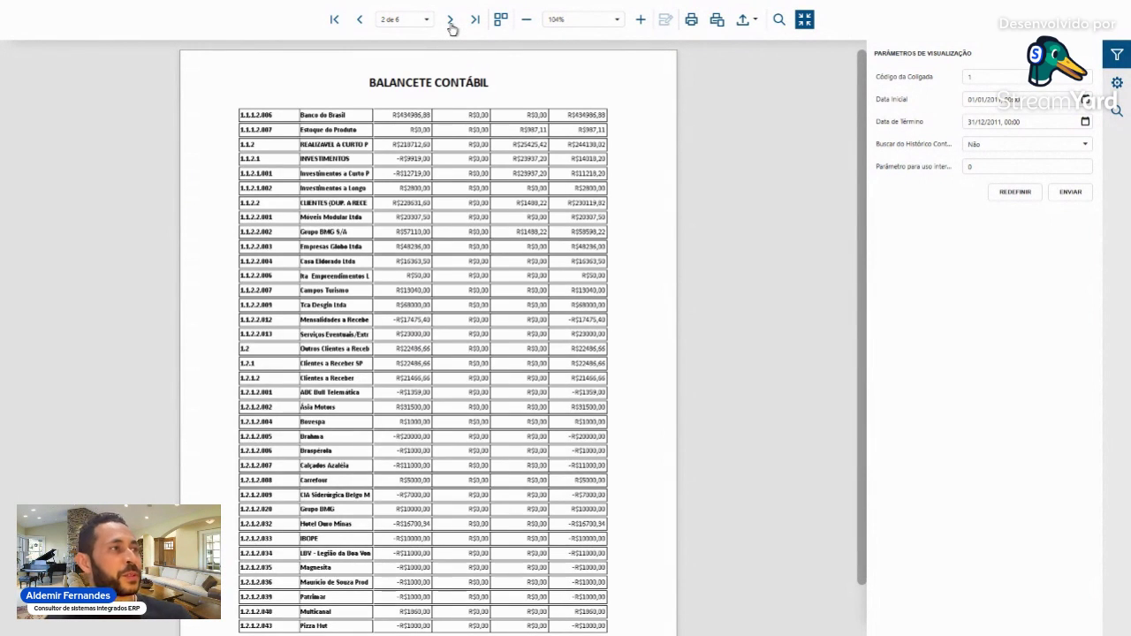
click(476, 19)
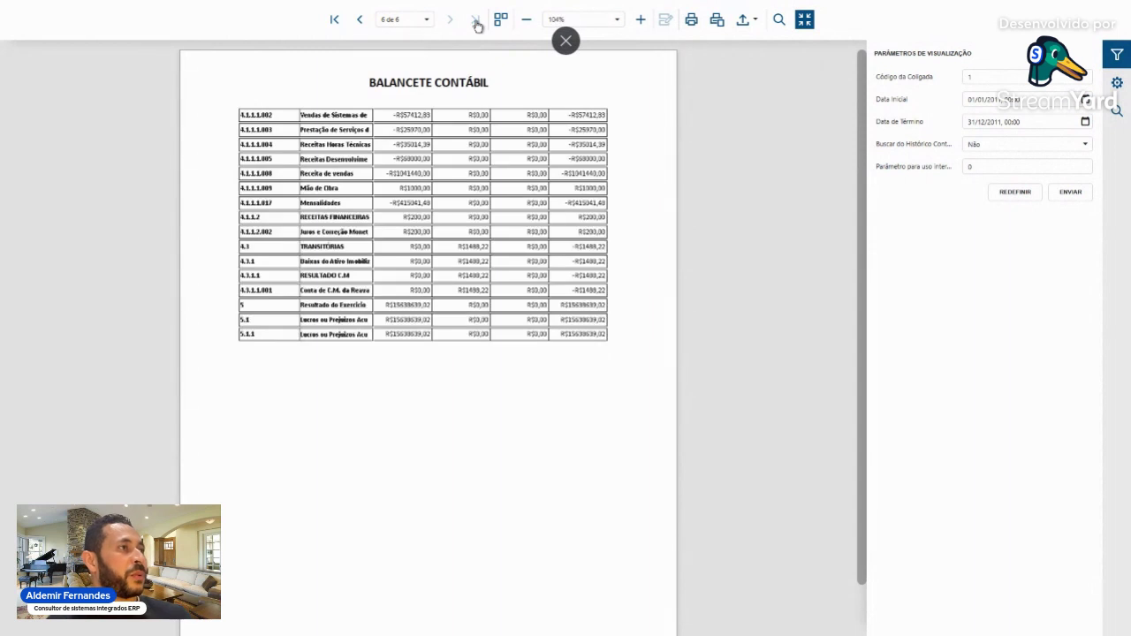
click(335, 24)
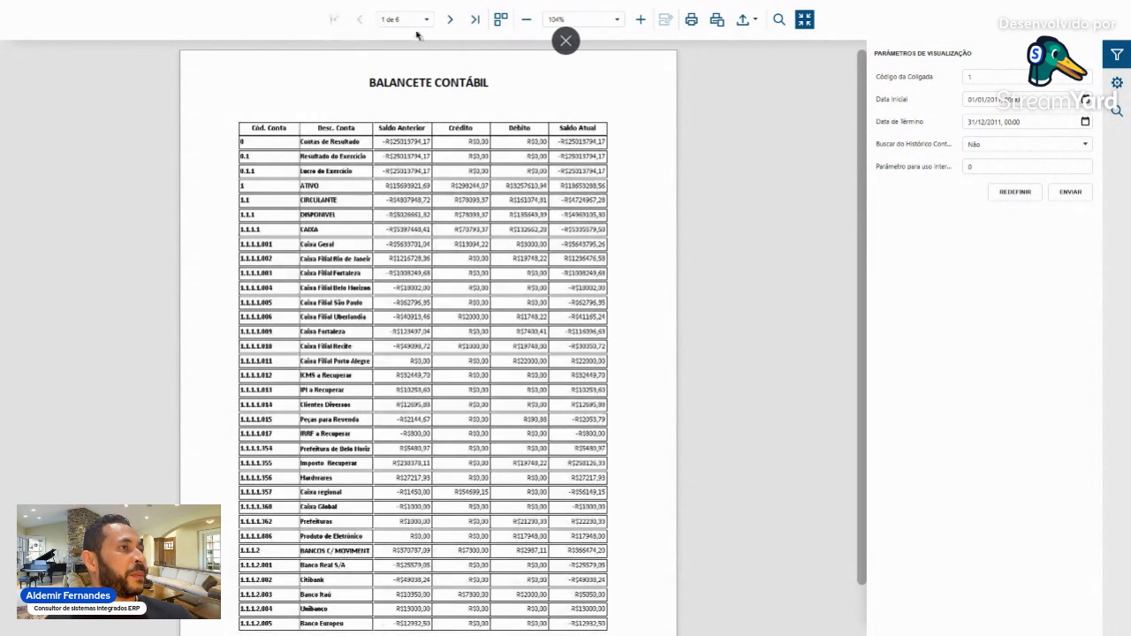
- Toggle continuous multi-page view, scroll the pages, readjust the zoom, and bring up the export formats
click(499, 22)
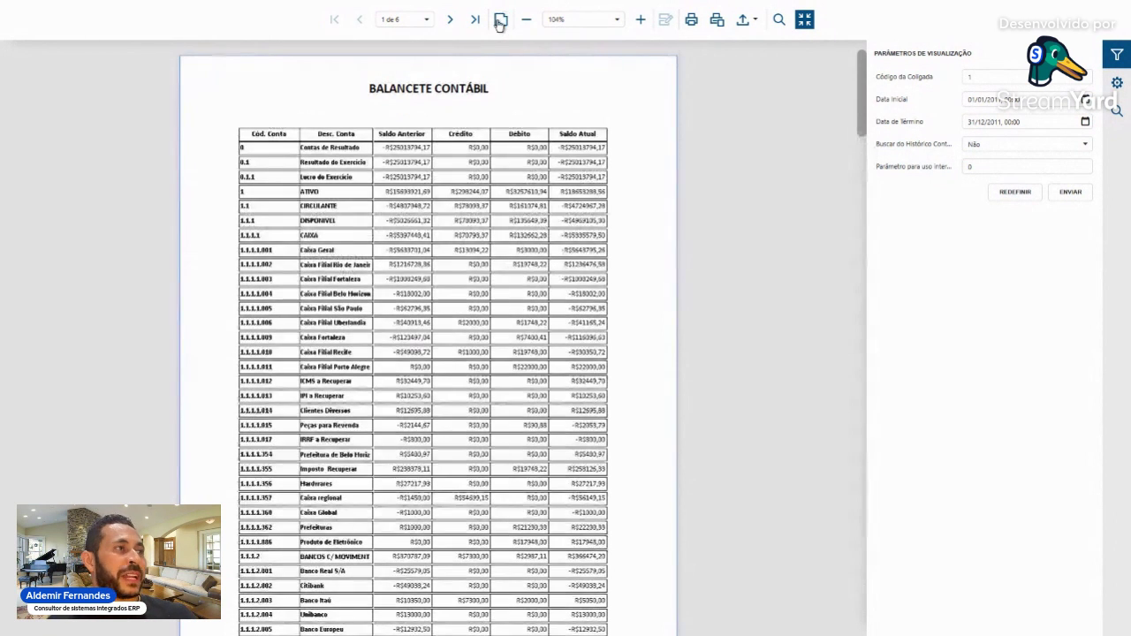
scroll(651, 155, down, 14)
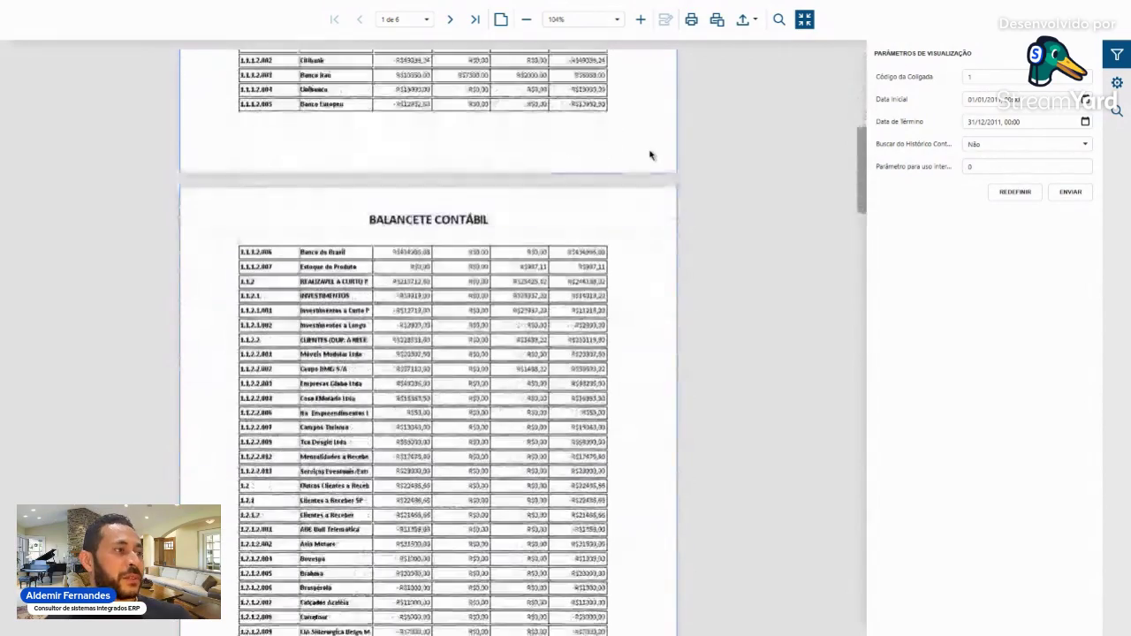
scroll(651, 154, up, 14)
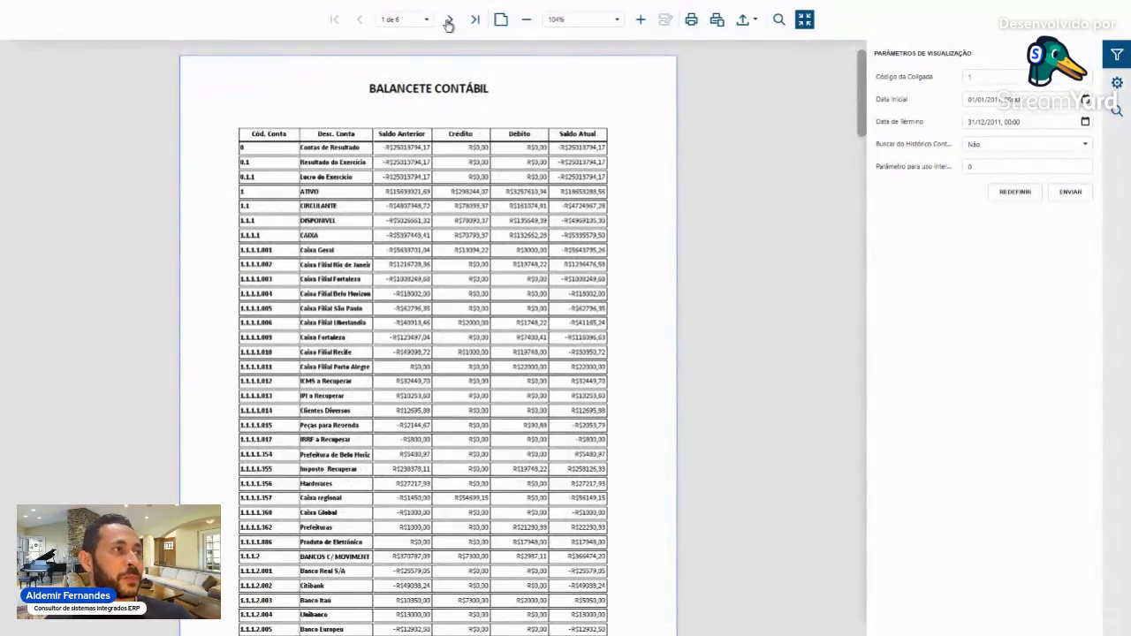
click(500, 22)
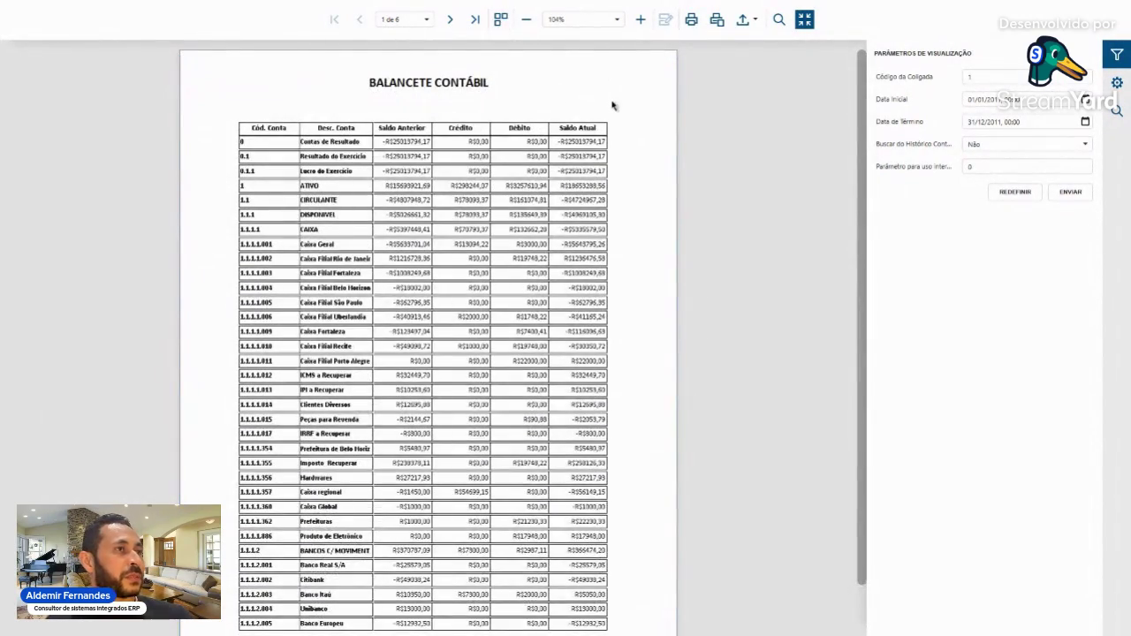
click(501, 19)
scroll(659, 408, down, 5)
scroll(658, 408, down, 10)
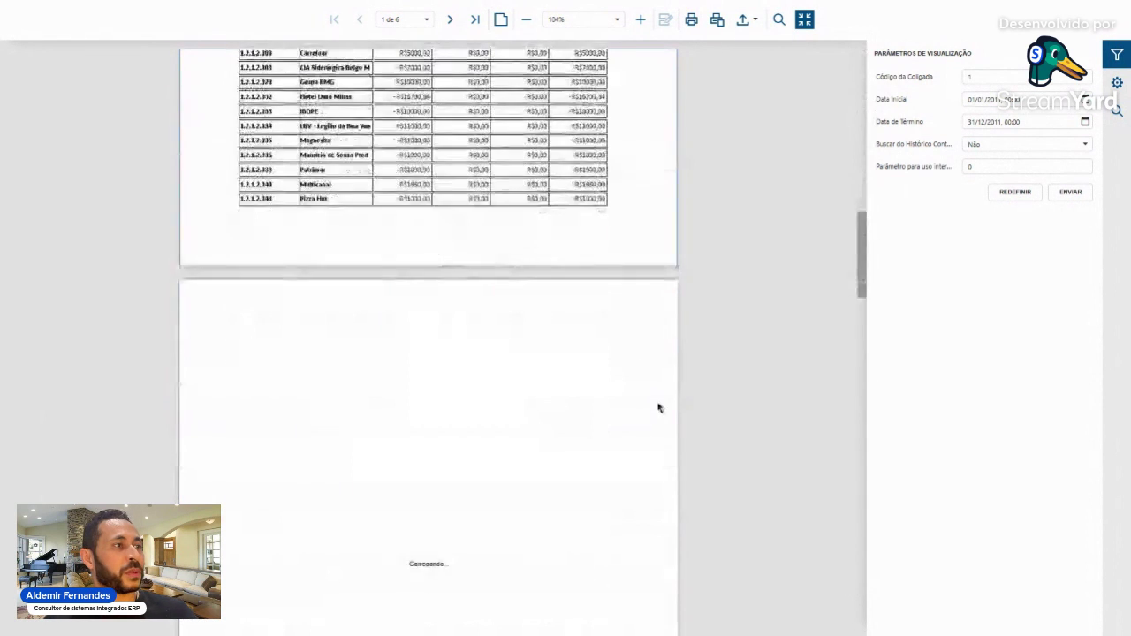
scroll(658, 408, up, 15)
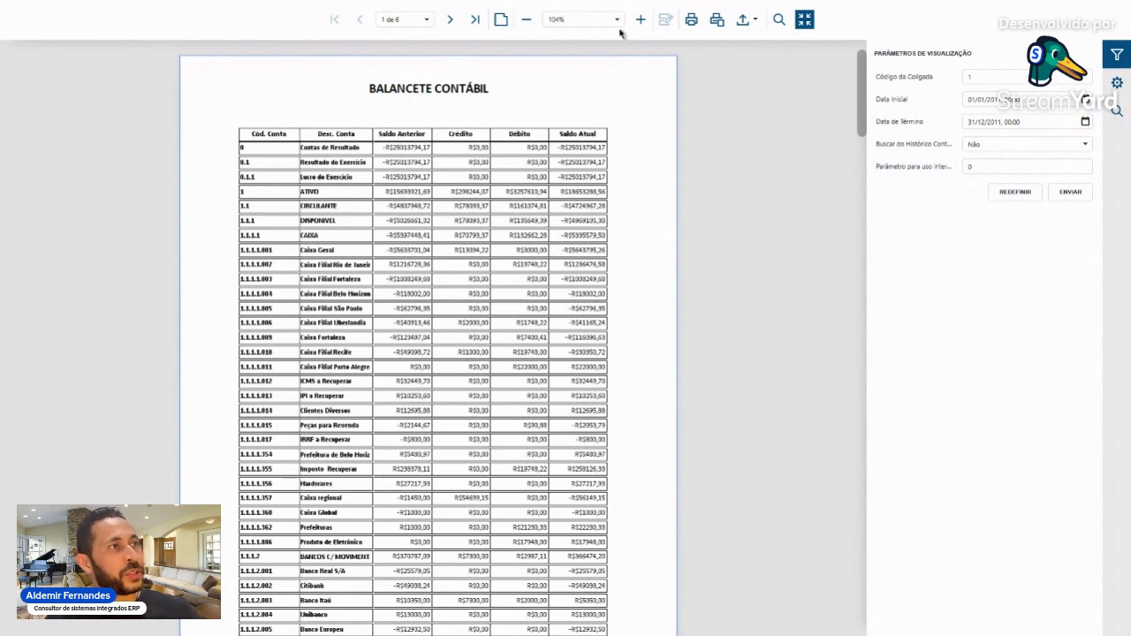
click(528, 21)
click(527, 22)
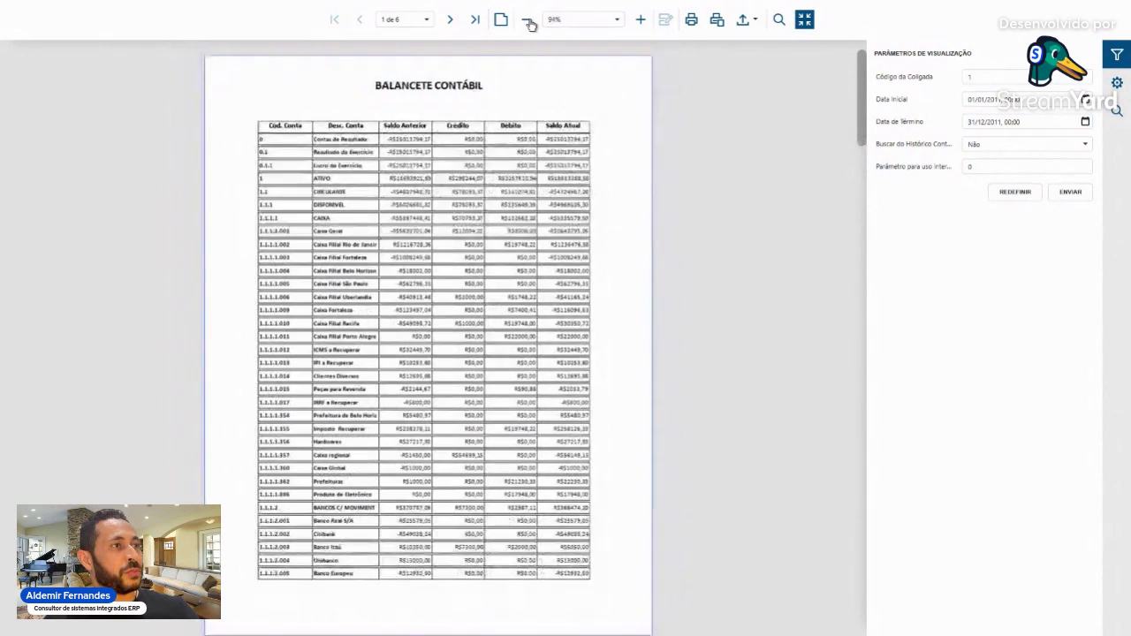
click(641, 20)
click(642, 20)
click(641, 20)
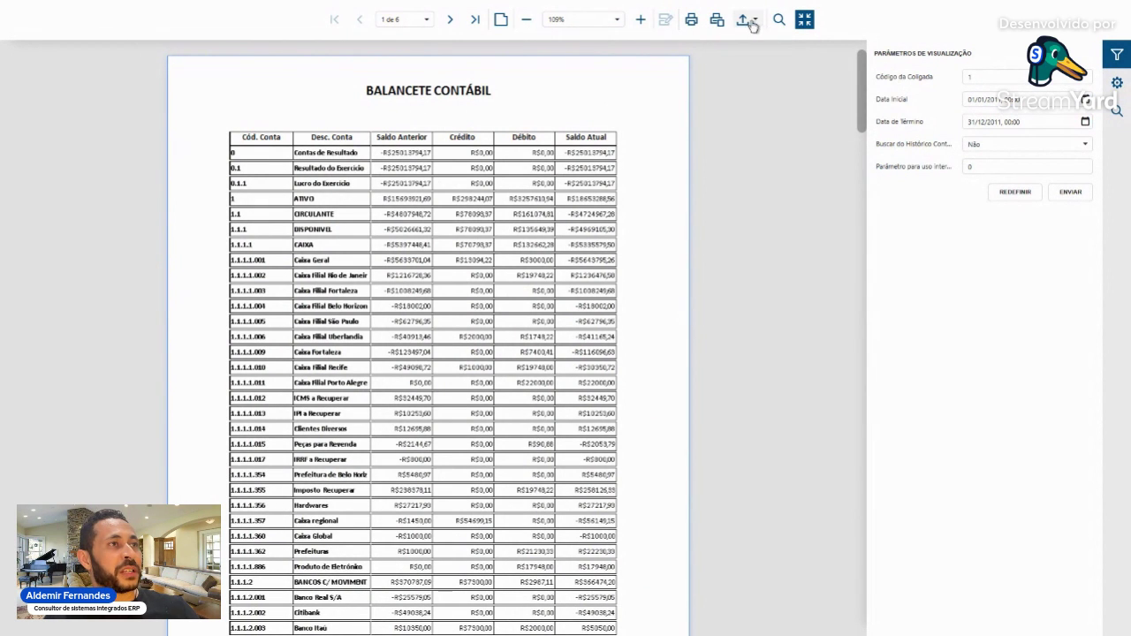
click(756, 26)
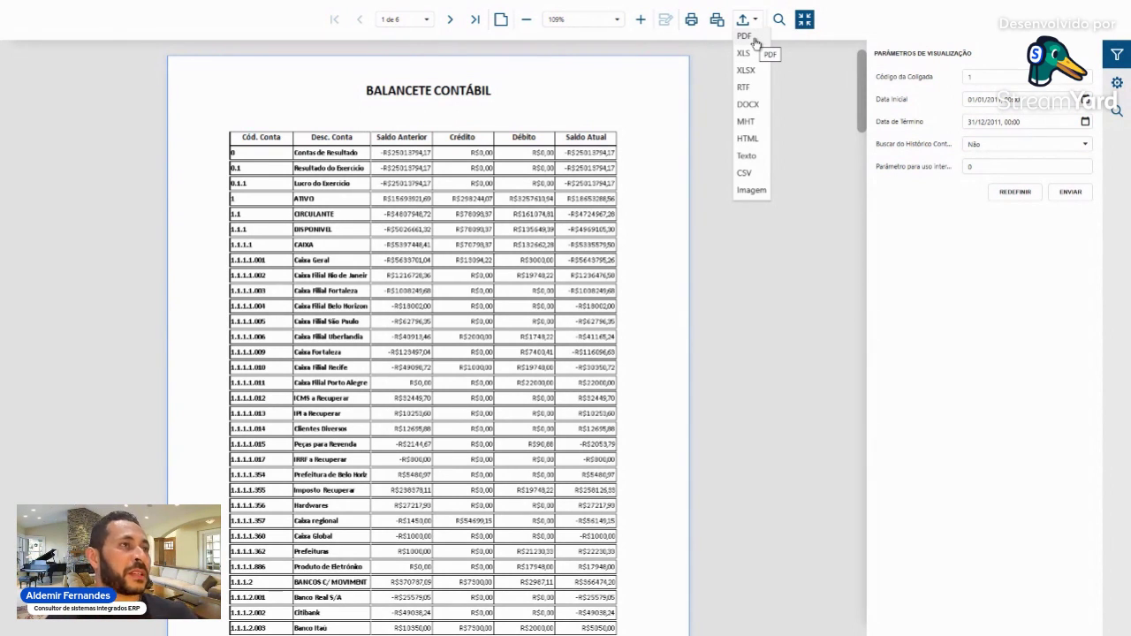
- Search the report for the term ATIVO
click(779, 19)
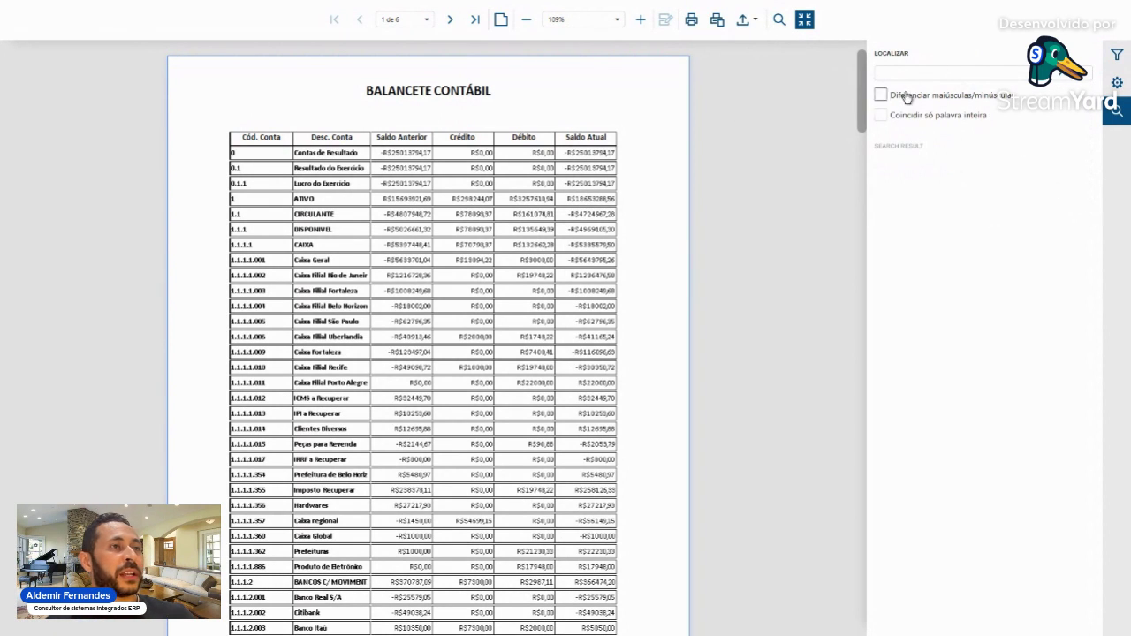
click(895, 74)
text(ATIVO)
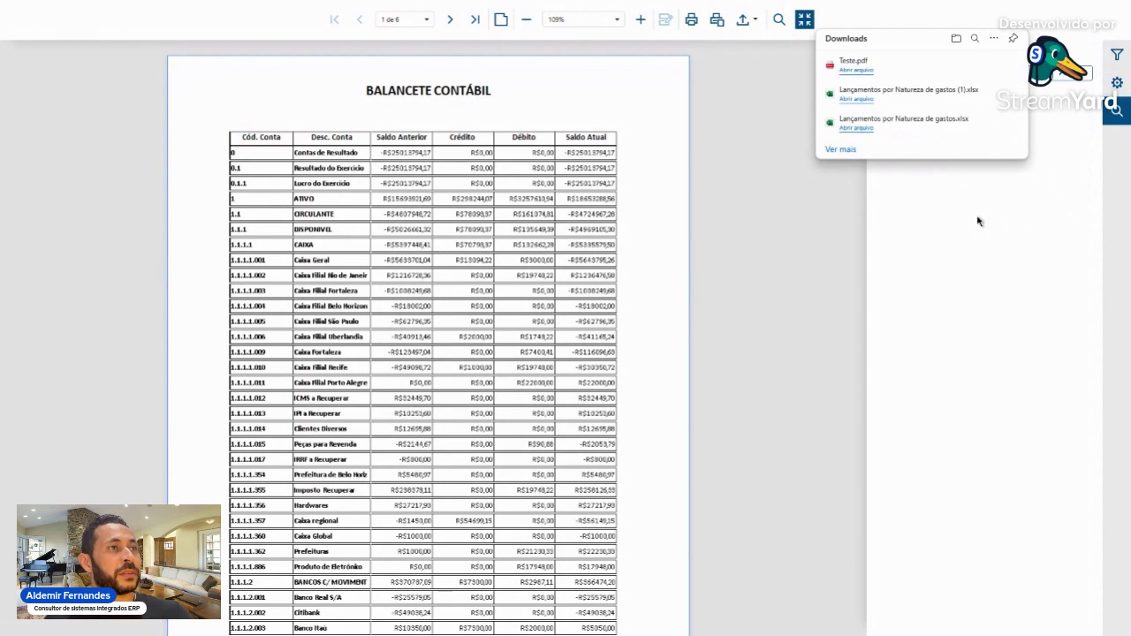
click(925, 74)
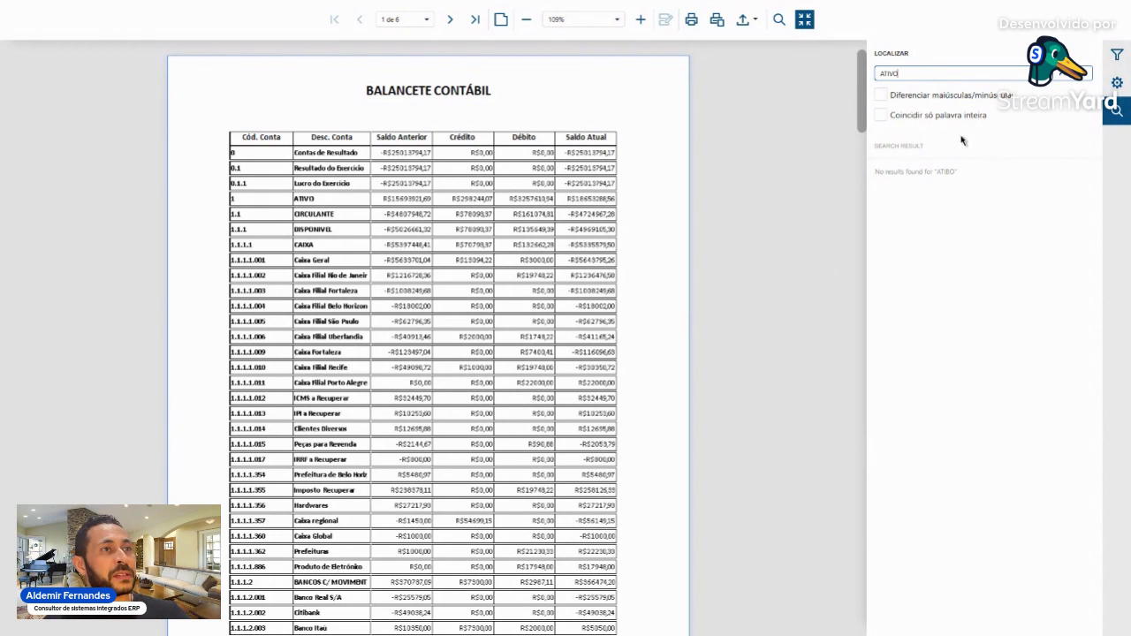
click(1078, 77)
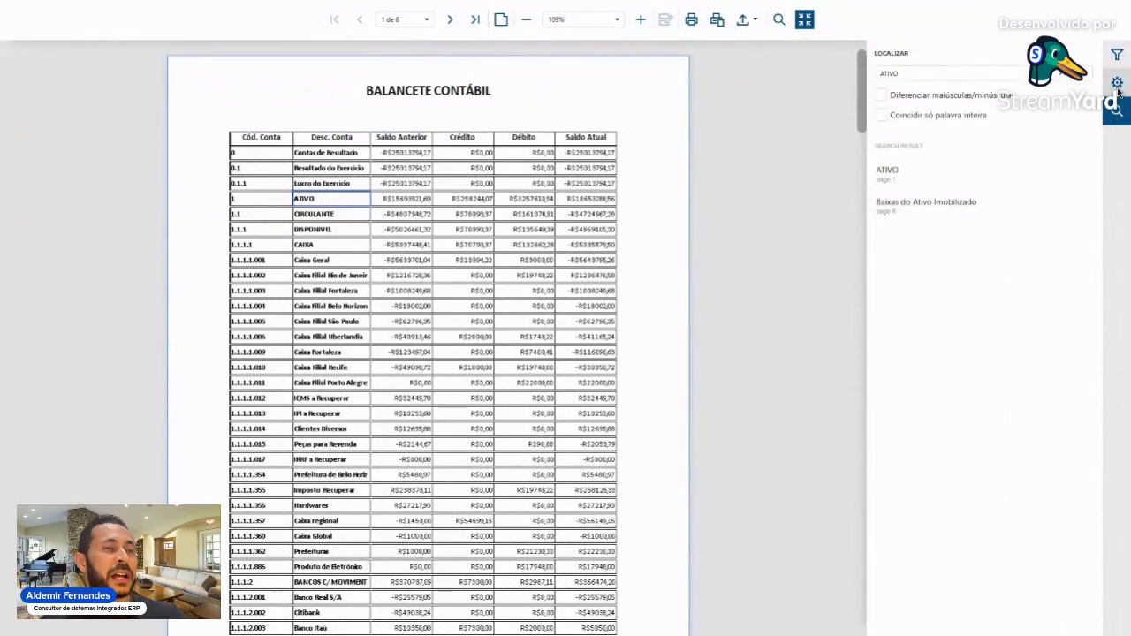
- Review the export options, CSV settings and formats, then return to the viewing parameters
click(1117, 85)
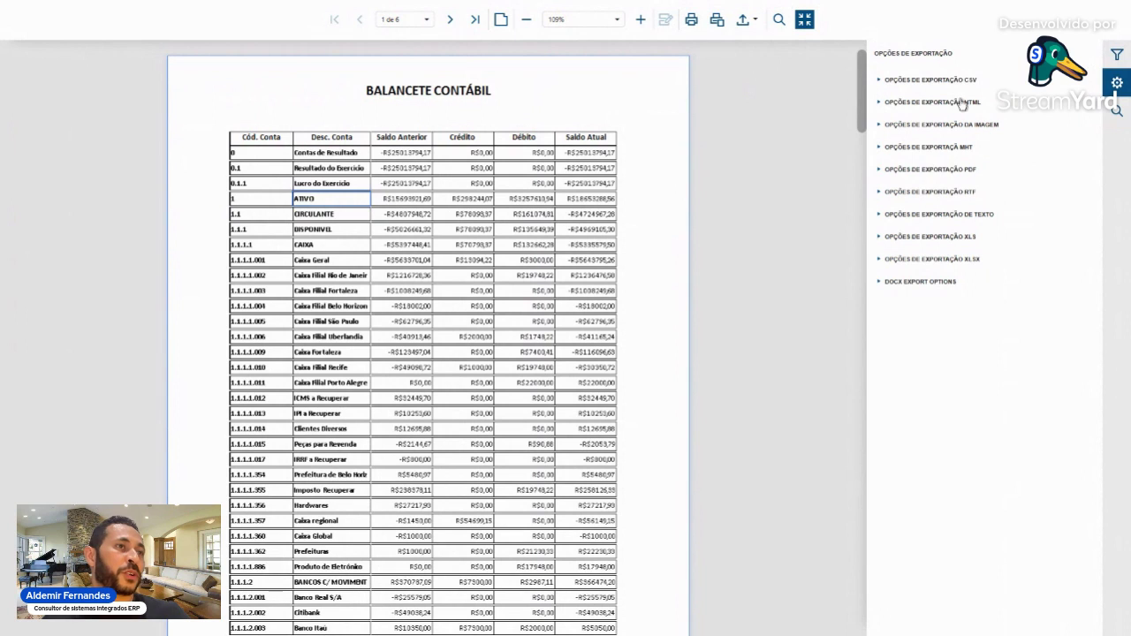
click(880, 81)
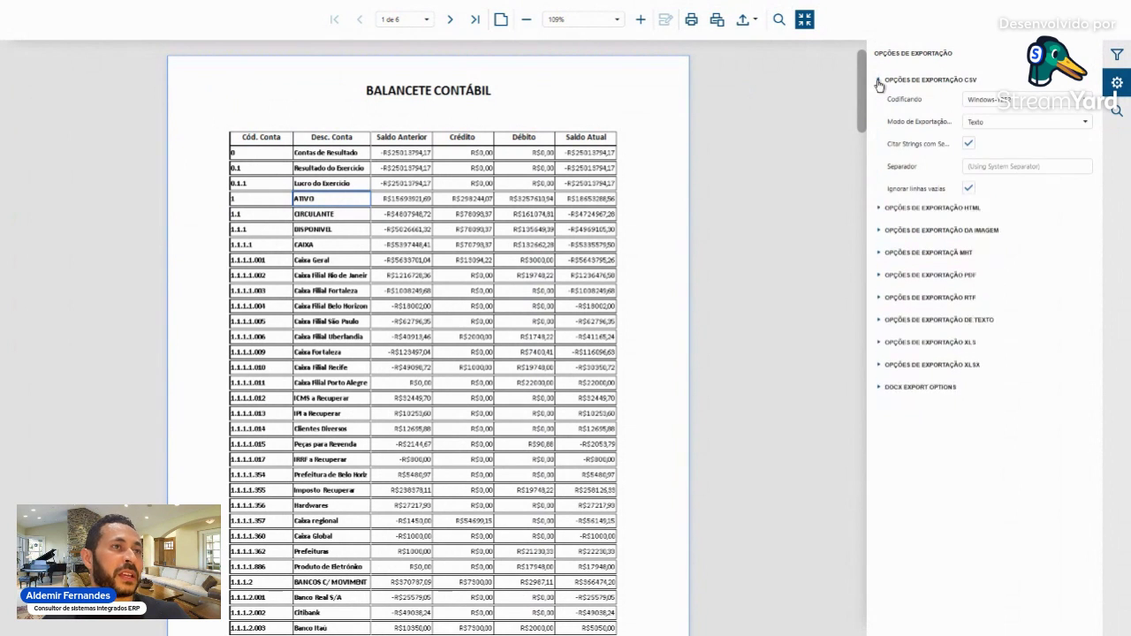
click(879, 82)
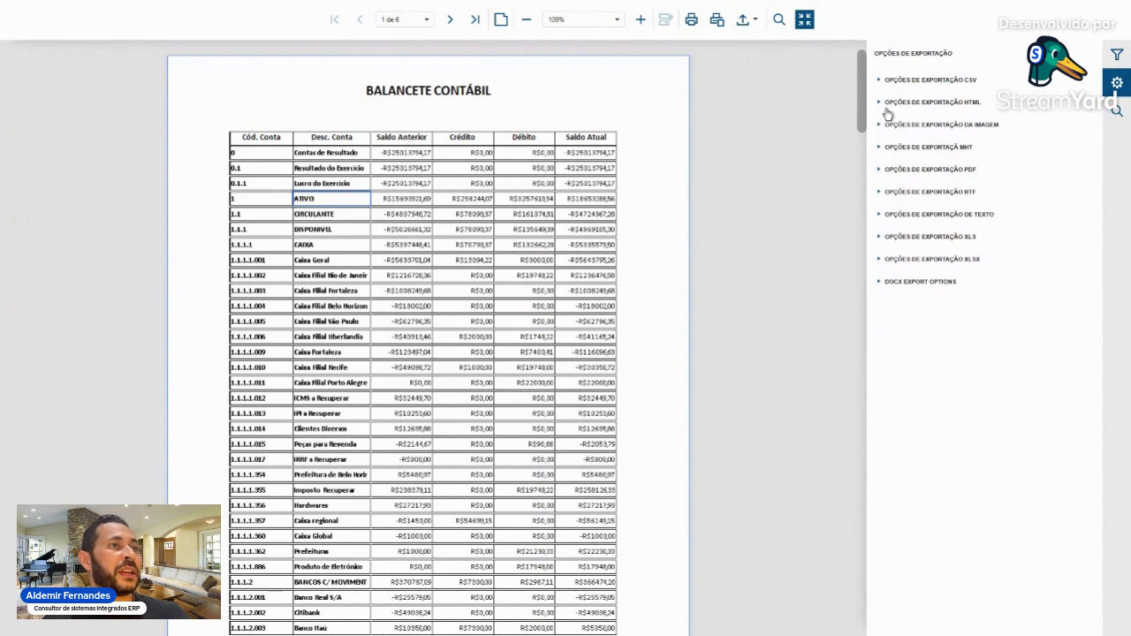
click(751, 25)
click(1118, 55)
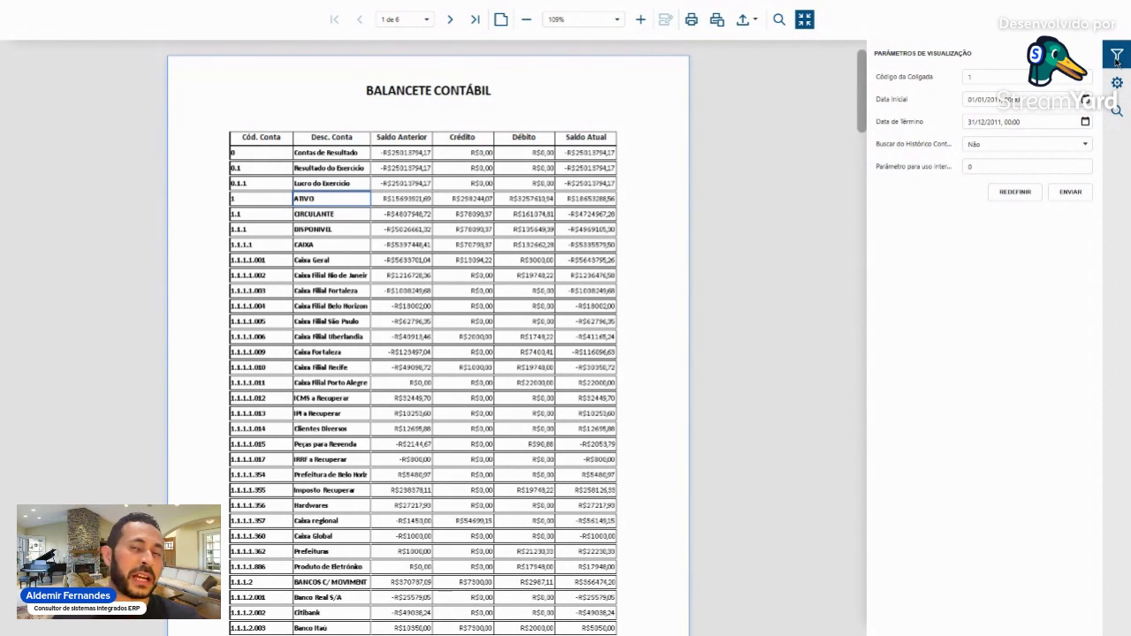
- Exit the full-screen preview and go to the Relatórios list
click(807, 25)
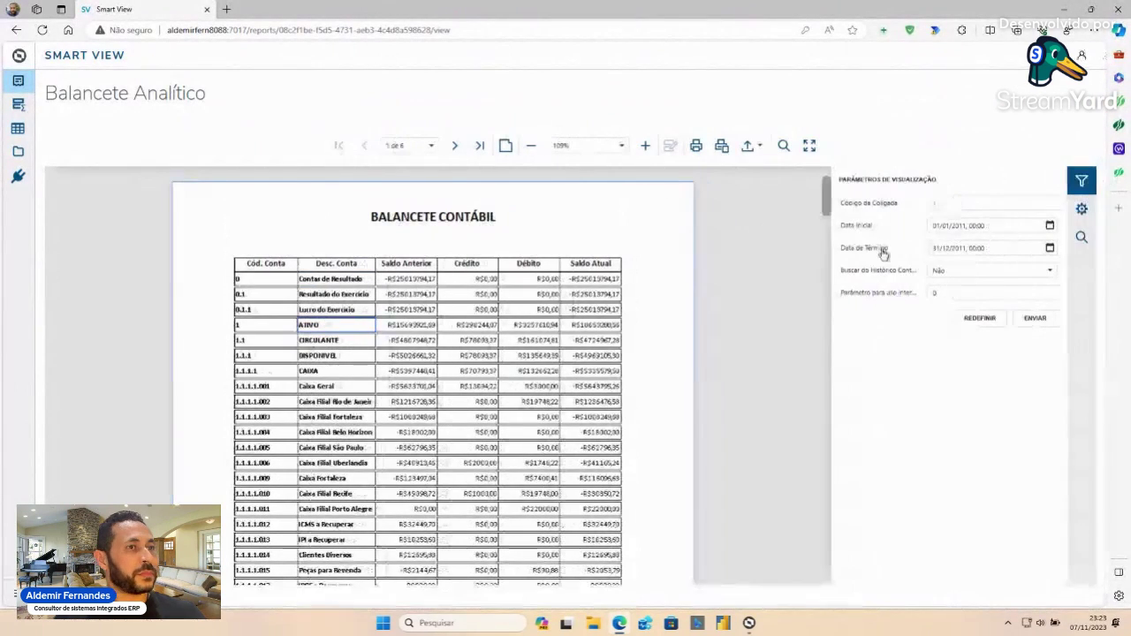
mouse_move(59, 100)
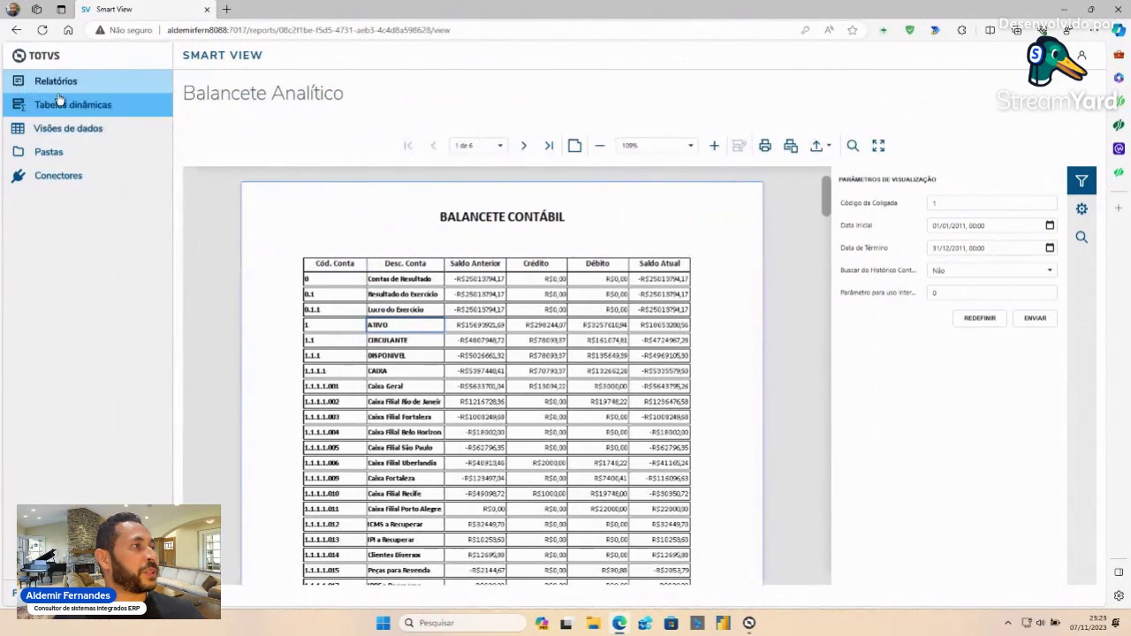
click(85, 85)
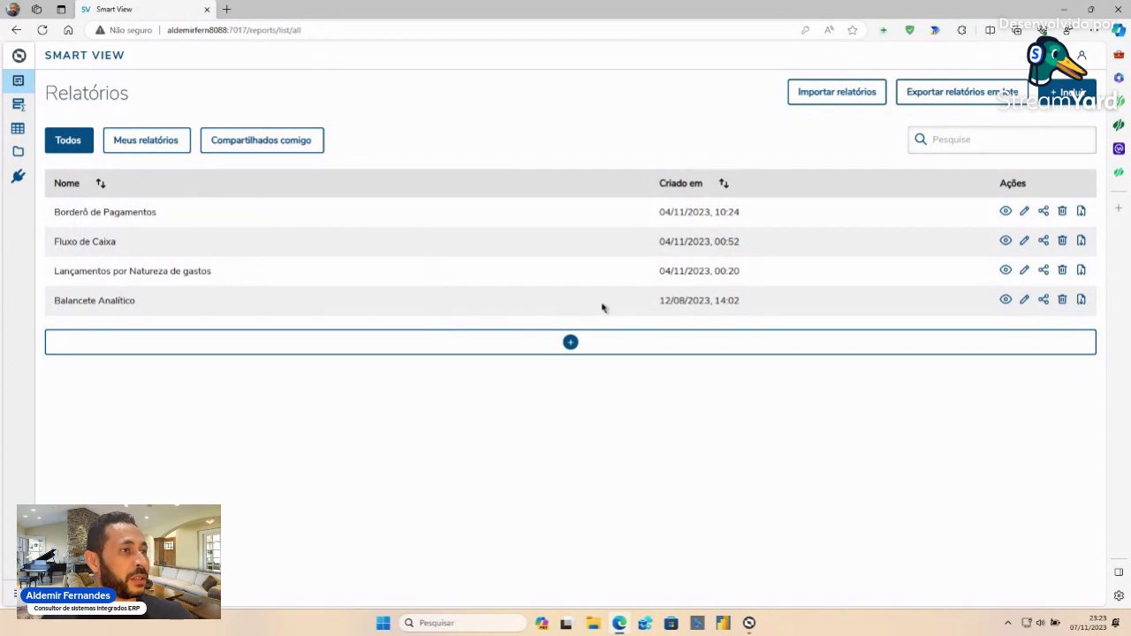
- Edit Balancete Analítico and advance from Informações to the Objeto de Negócio step
click(1027, 303)
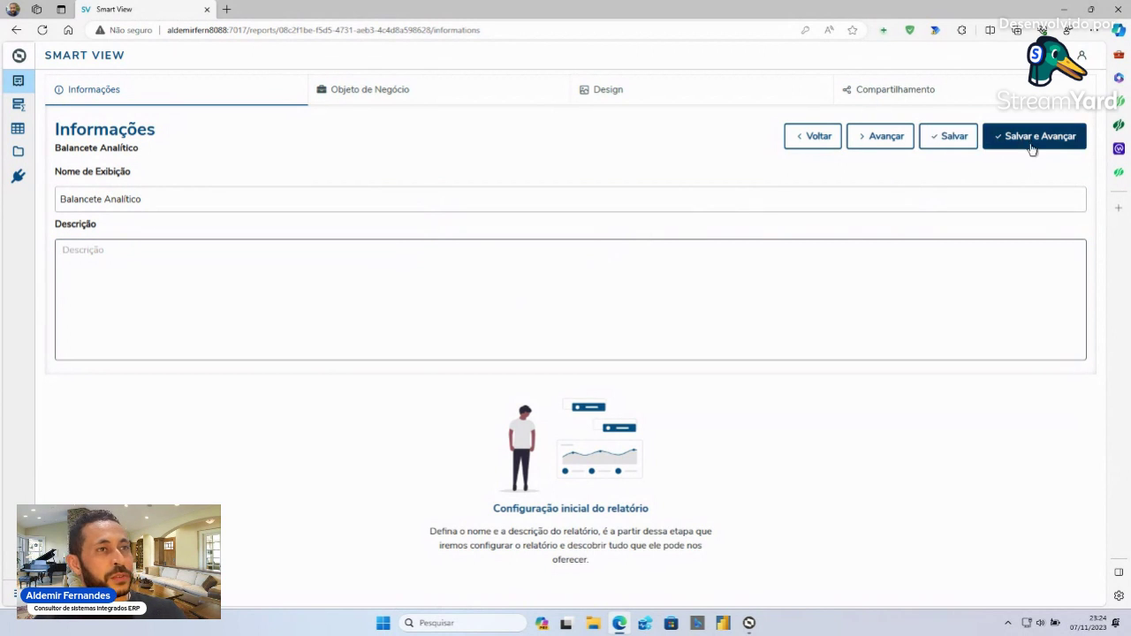
click(893, 147)
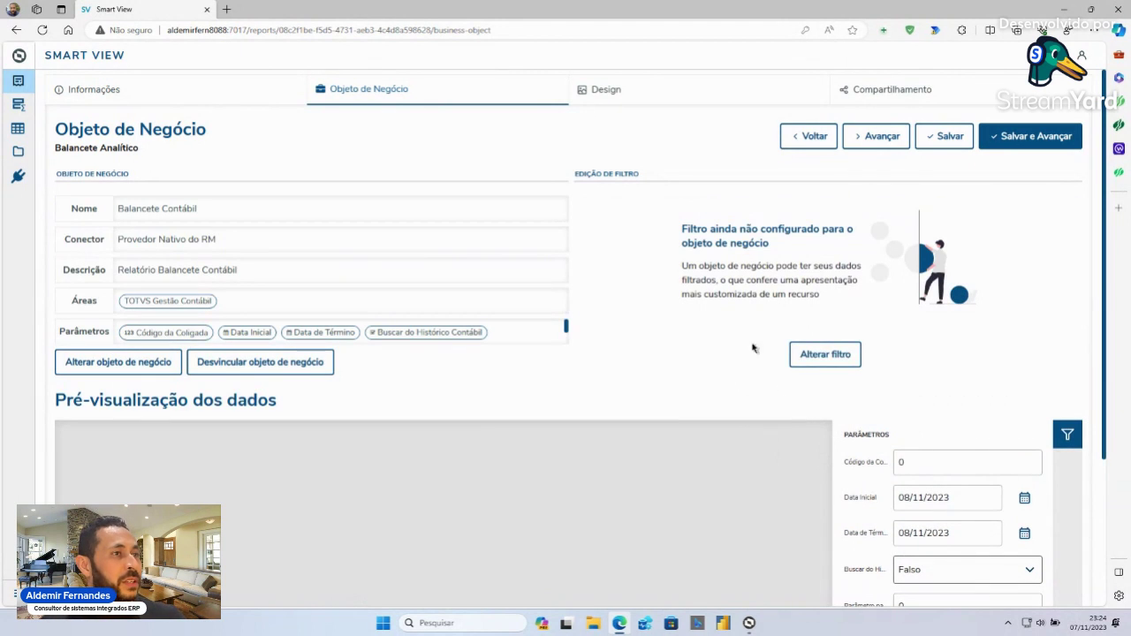
click(826, 361)
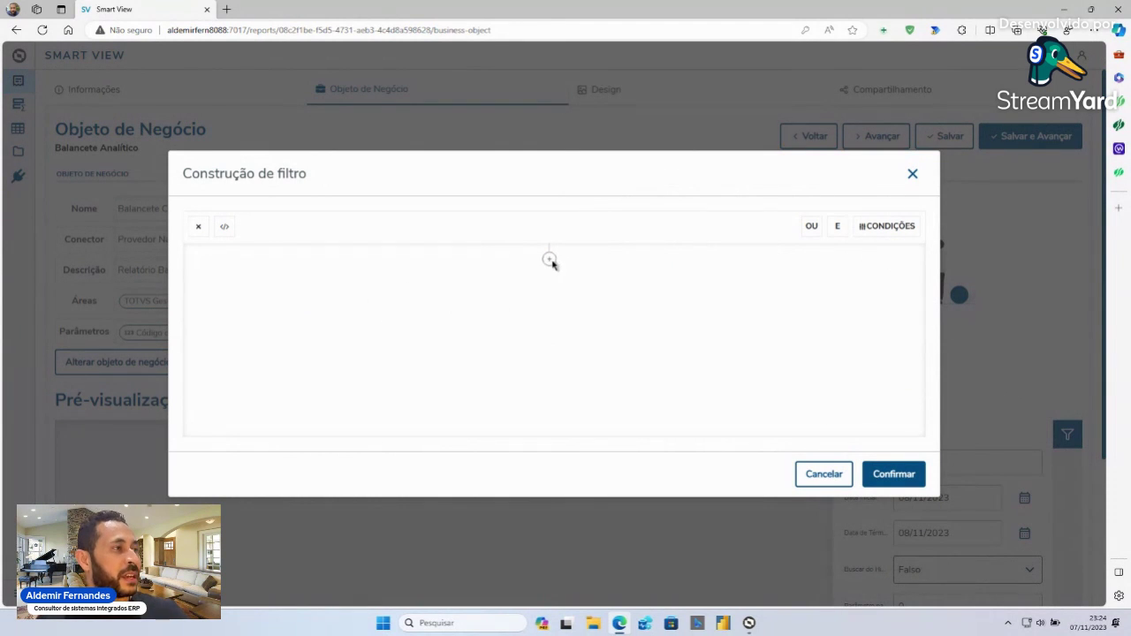
click(550, 261)
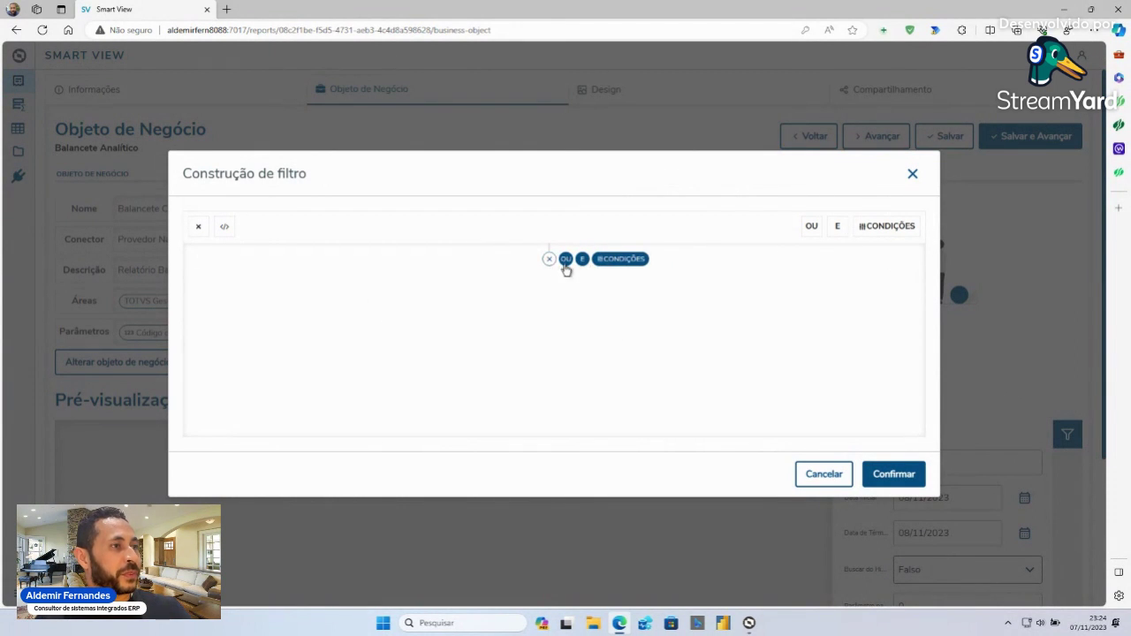
click(824, 474)
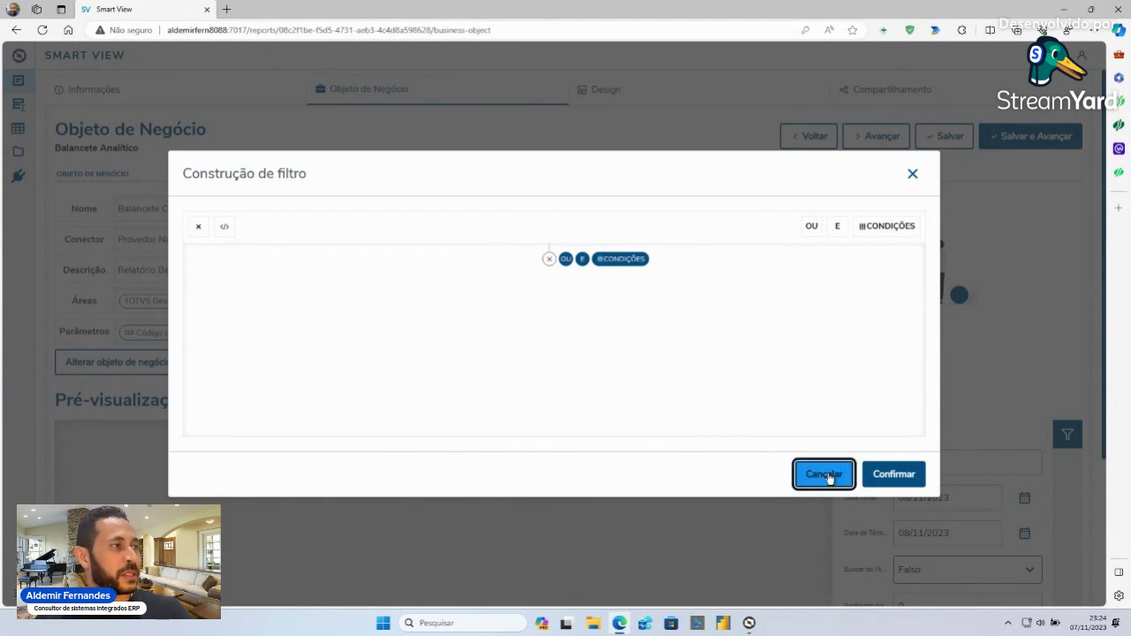
click(913, 465)
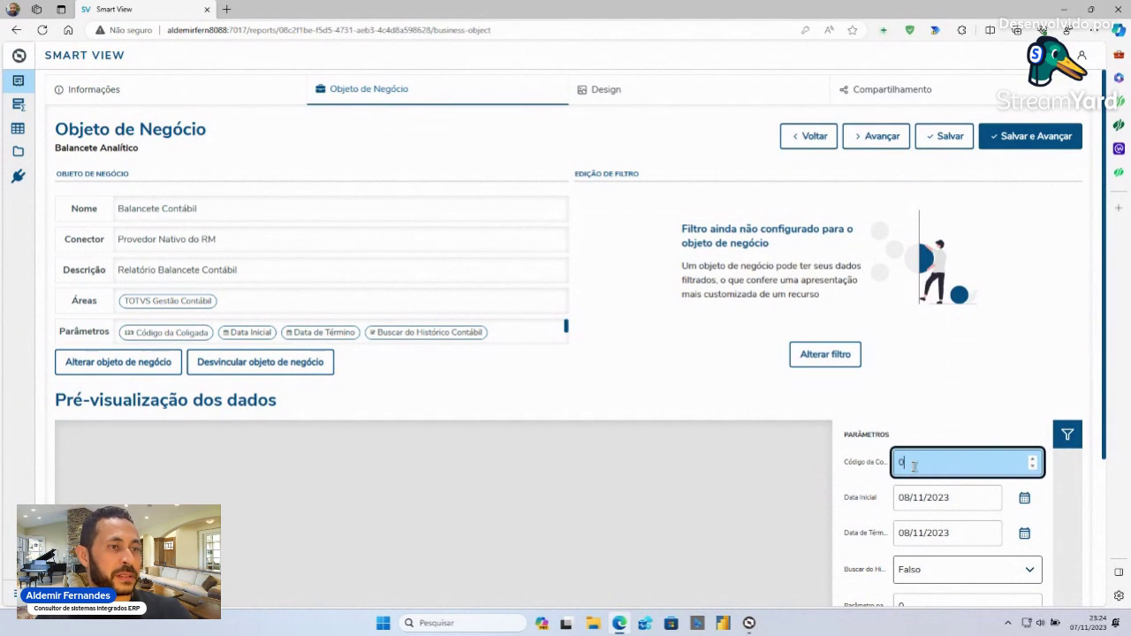
- Preview the data for Coligada 1, 01/01/2011 to 31/12/2011, then advance to the Design step
text(1)
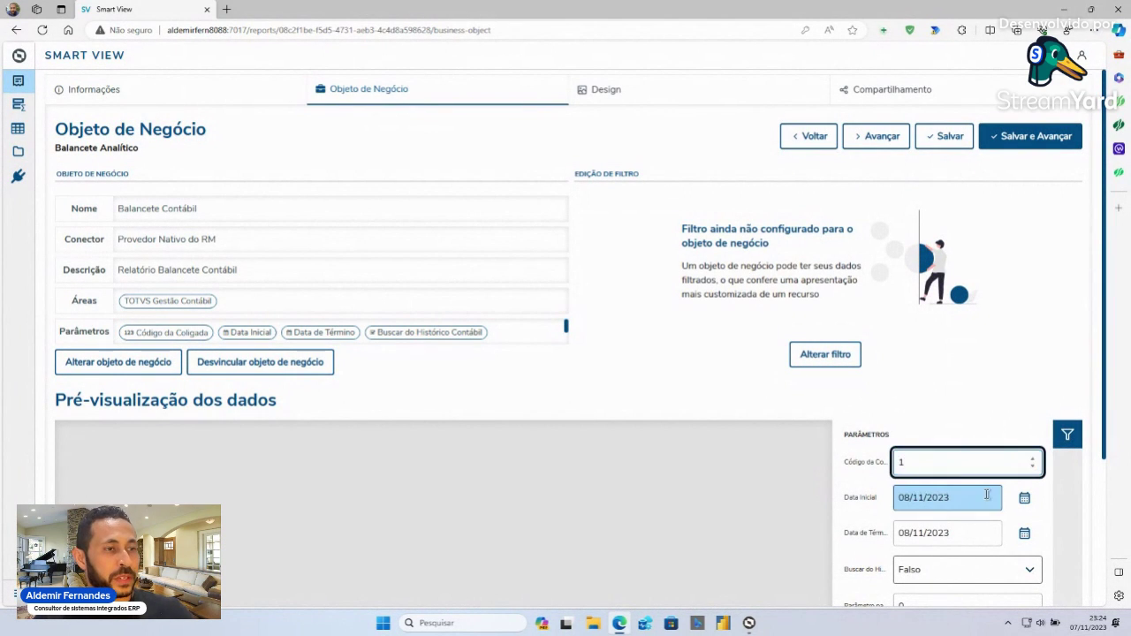
scroll(962, 477, down, 1)
click(963, 449)
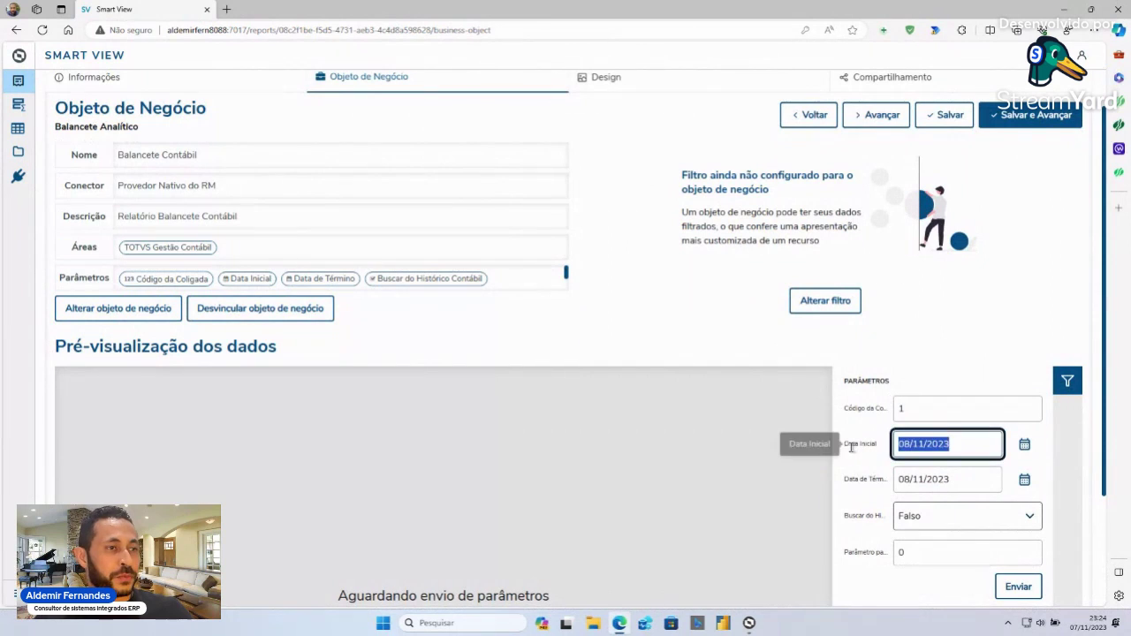
text(01)
text(/01)
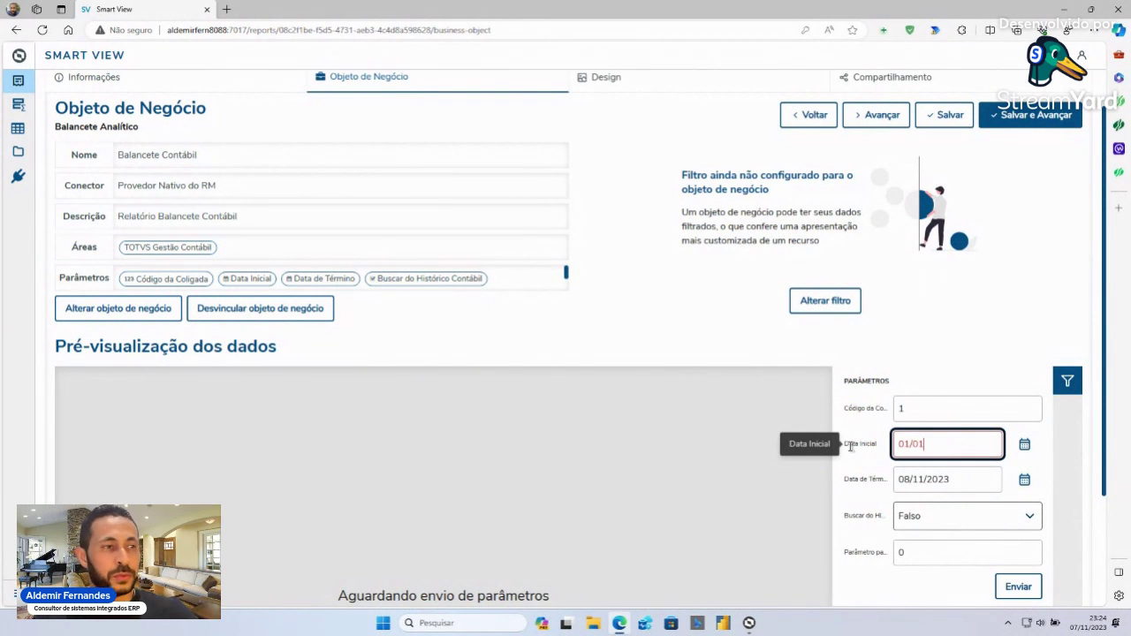
text(/2011)
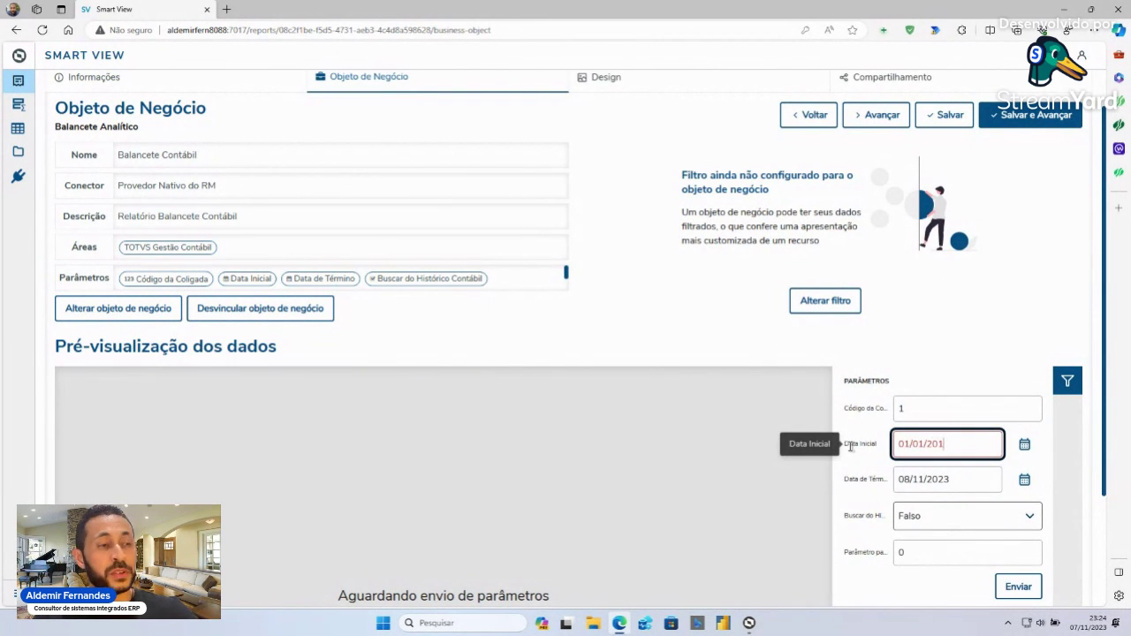
click(966, 483)
key(BackSpace)
key(BackSpace)
key(BackSpace)
key(BackSpace)
key(BackSpace)
key(BackSpace)
key(BackSpace)
key(BackSpace)
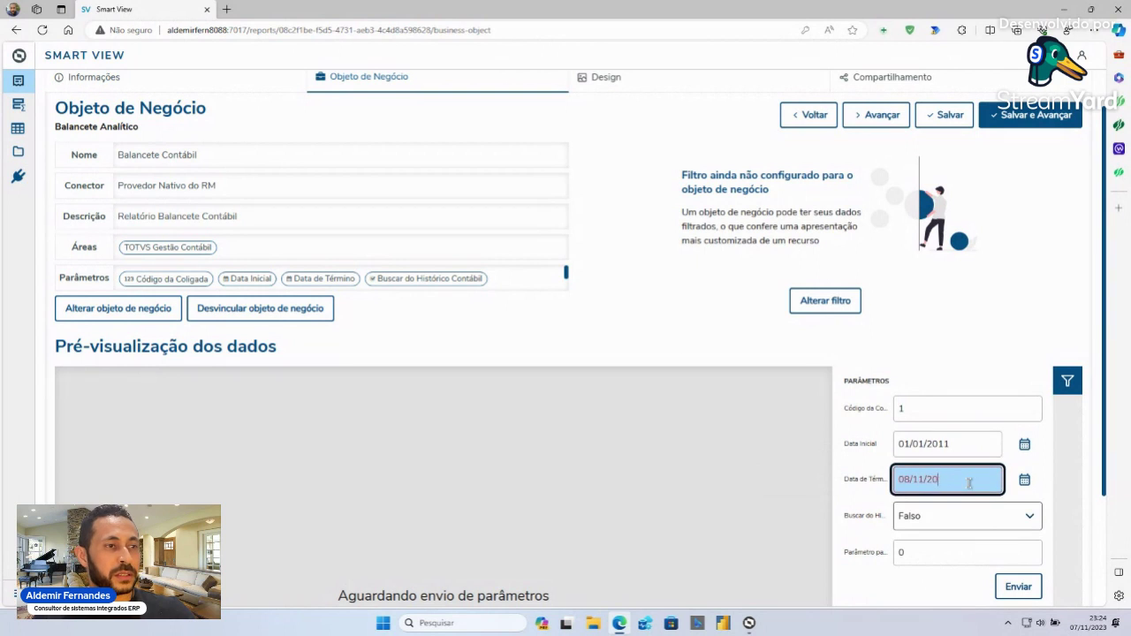
key(BackSpace)
key(BackSpace)
text(31/12/2011)
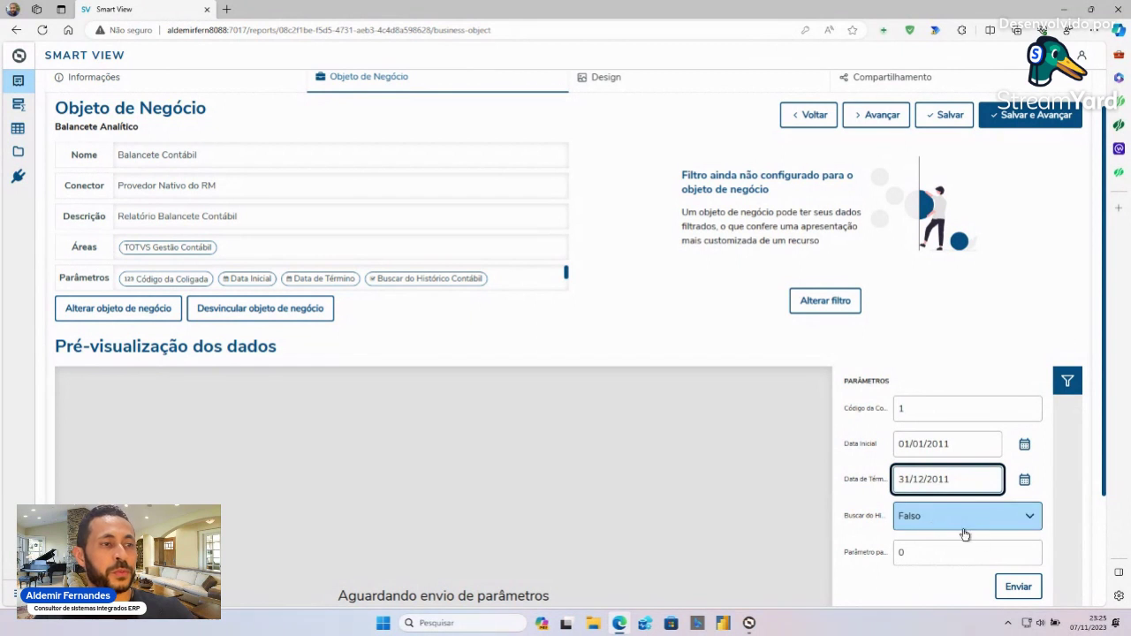
click(1018, 586)
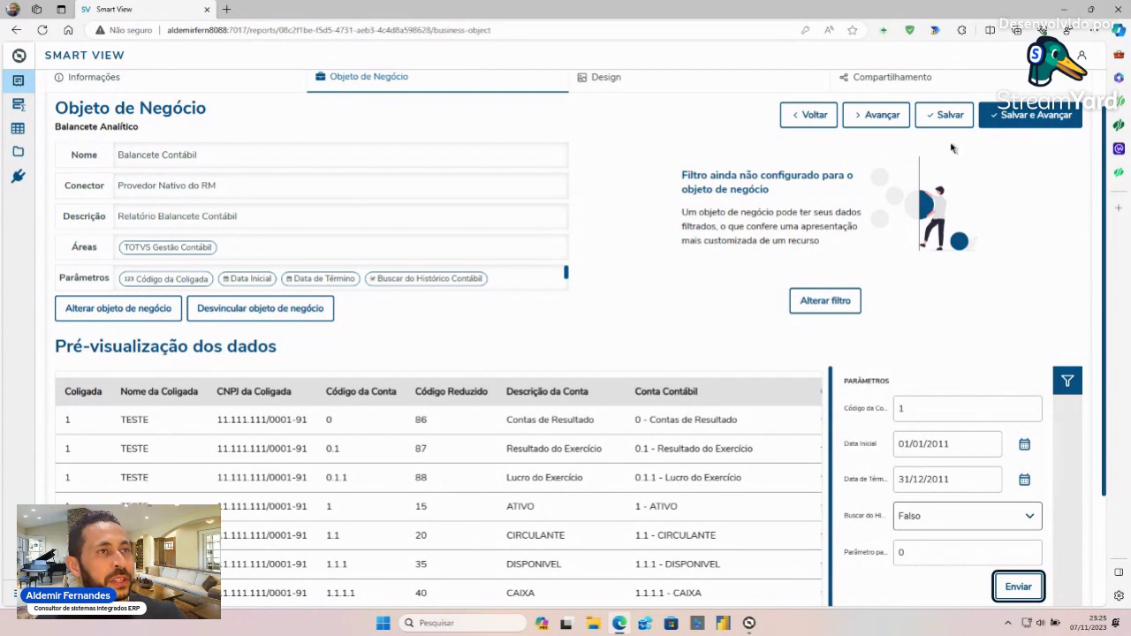
click(888, 120)
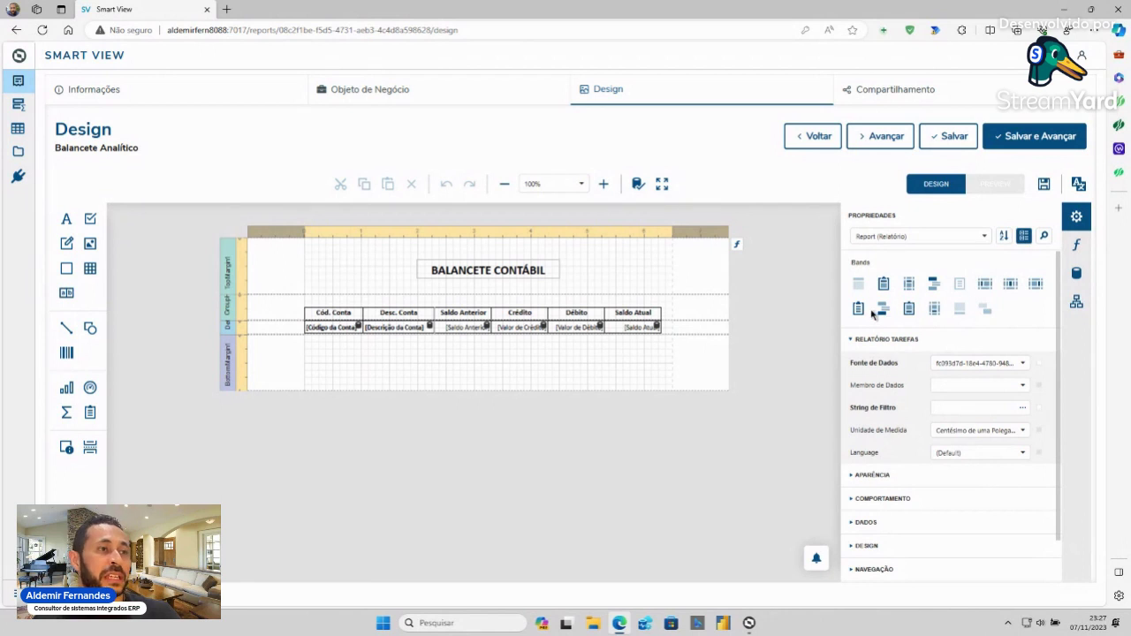
- Add a group footer and extra group header bands to the layout
click(235, 314)
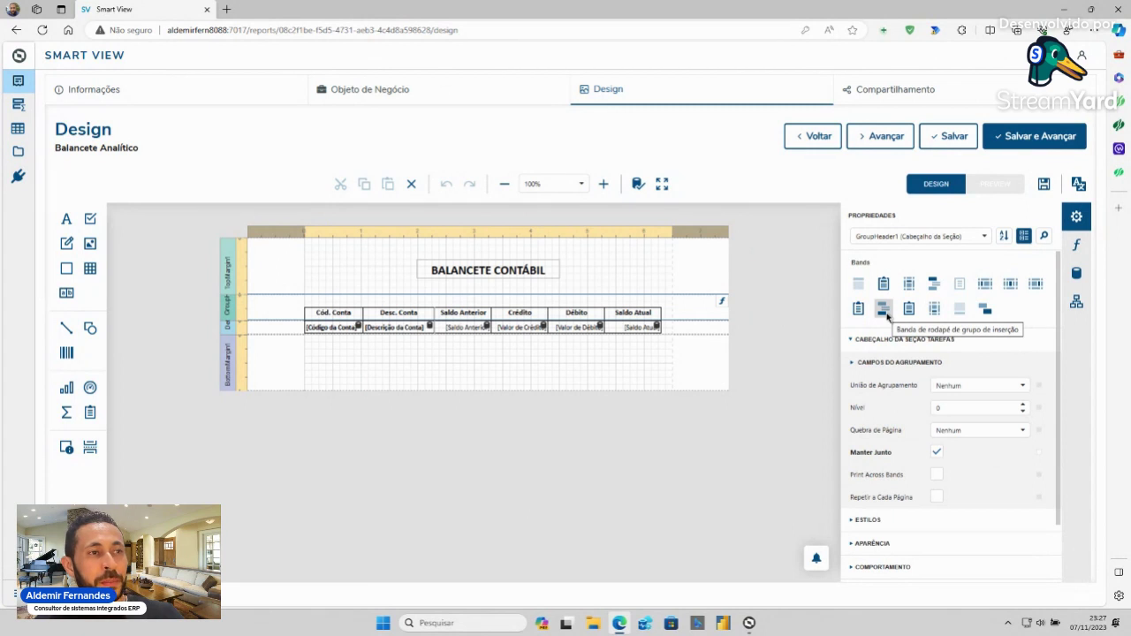
click(883, 308)
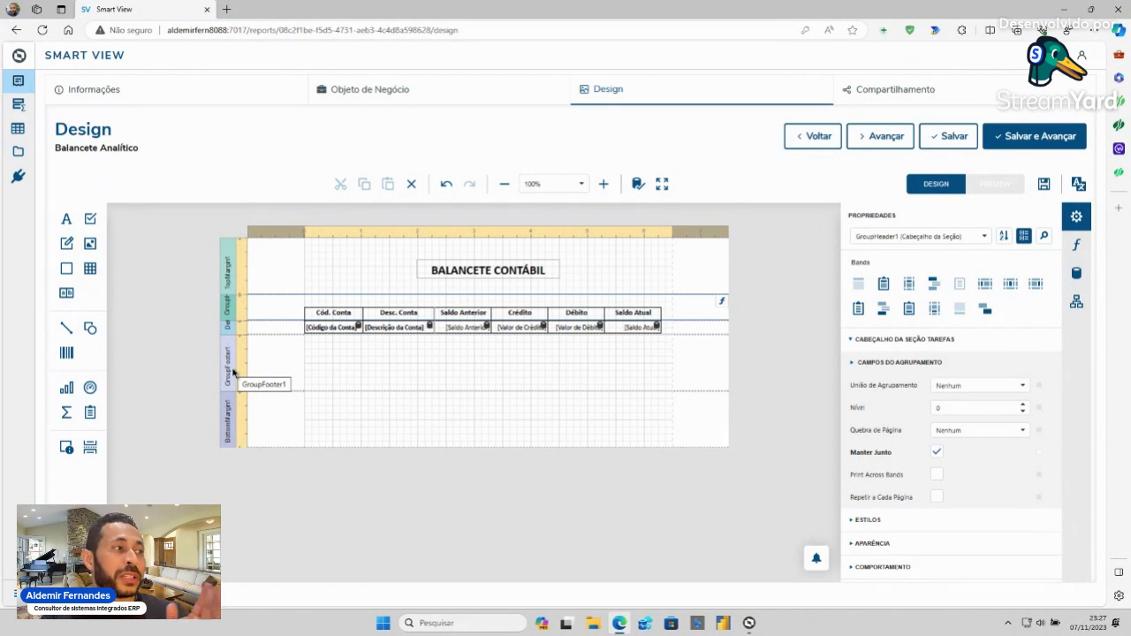
click(934, 284)
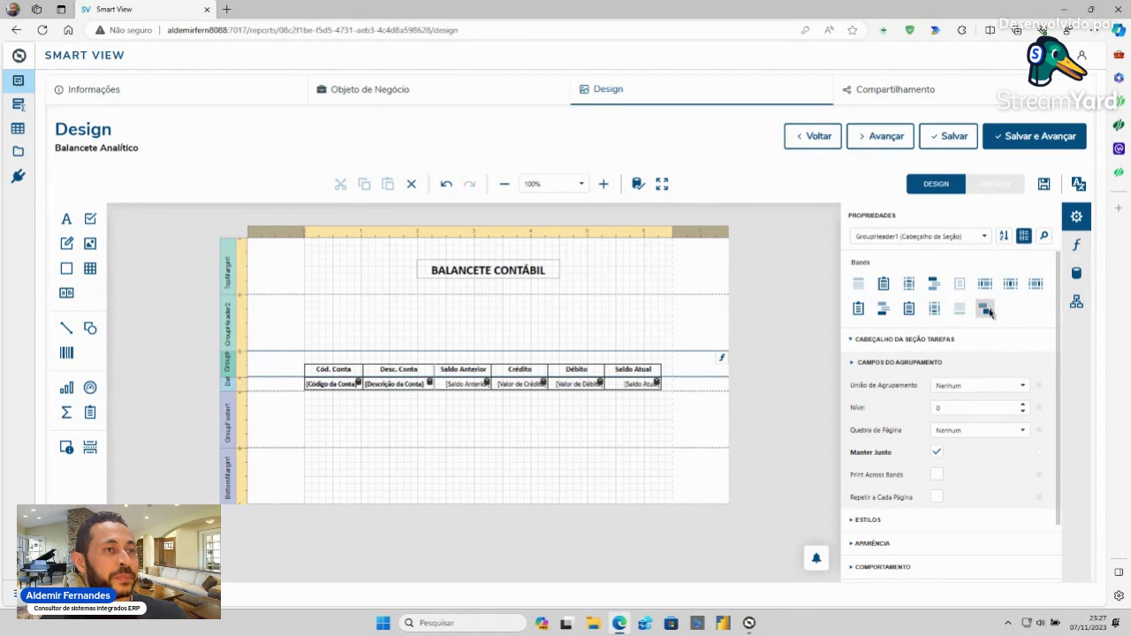
click(235, 329)
right_click(235, 329)
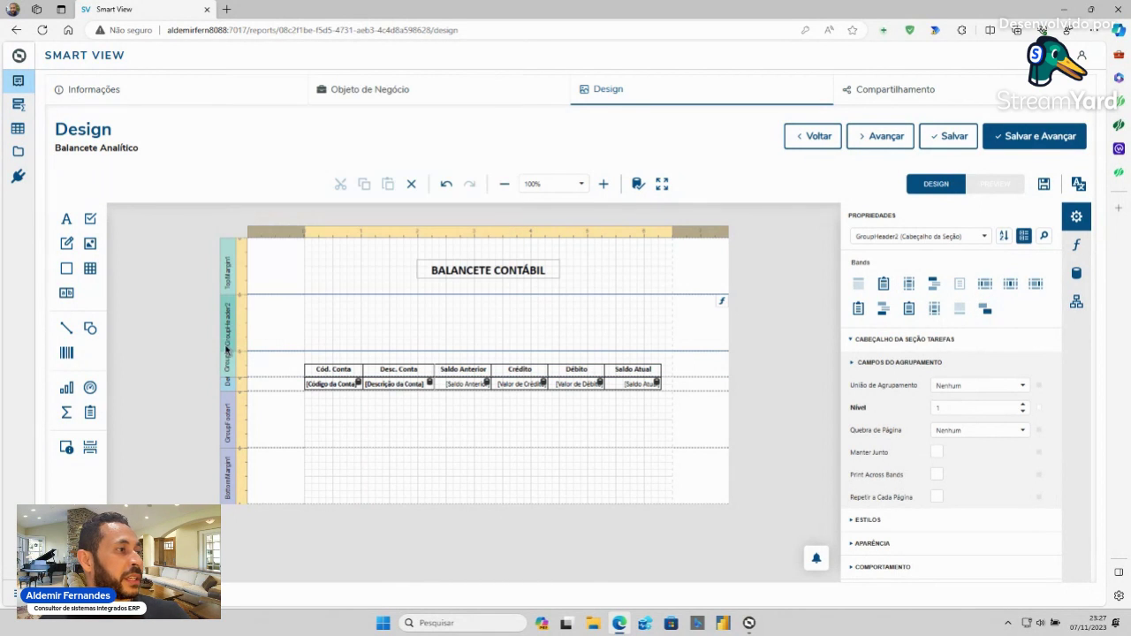
key(Escape)
click(930, 286)
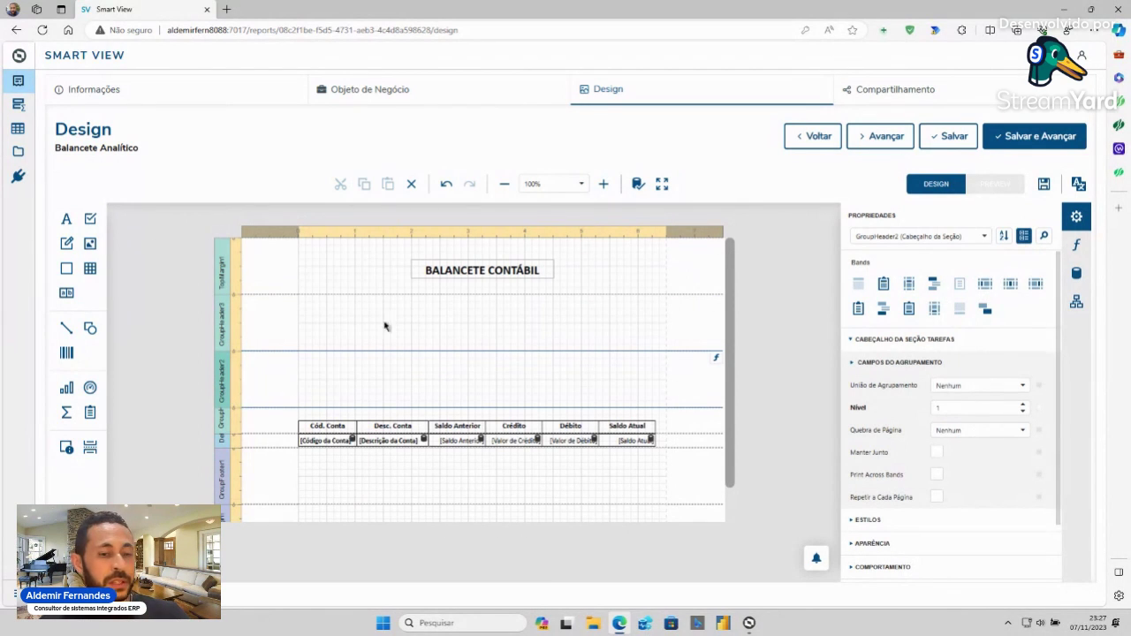
- Undo the three inserted bands and insert a detail report band below the table
click(446, 187)
click(446, 188)
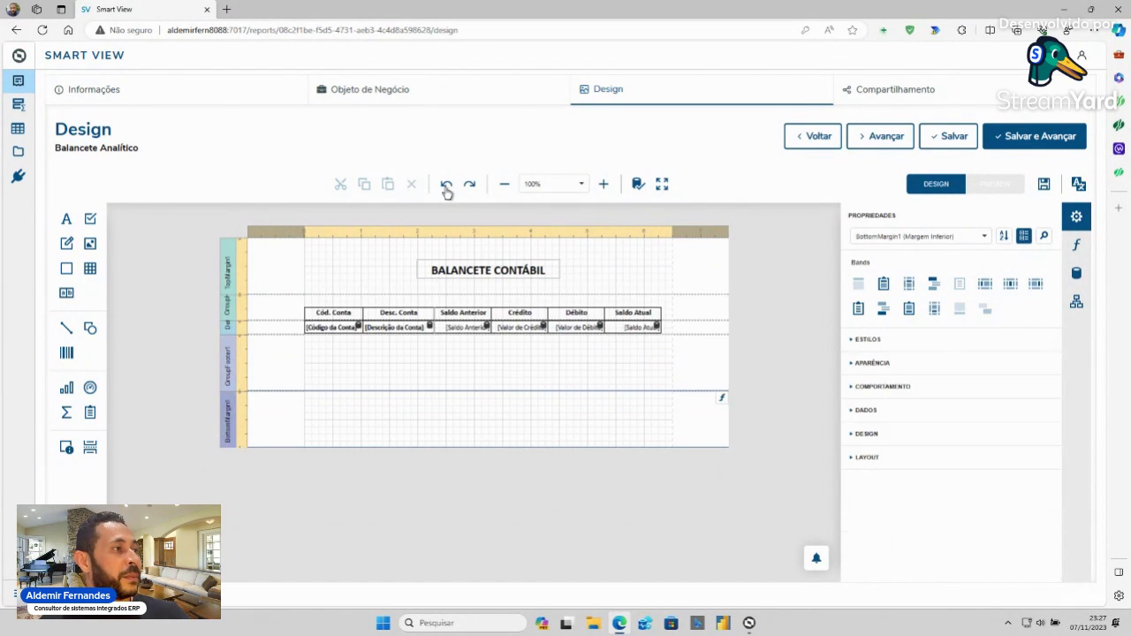
click(446, 187)
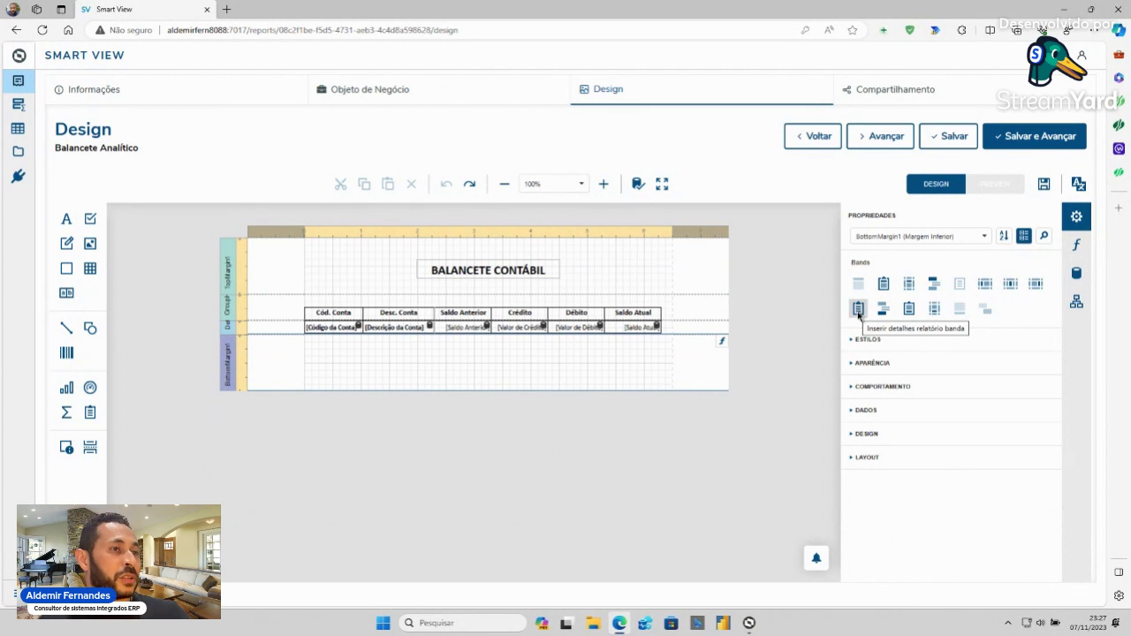
click(858, 310)
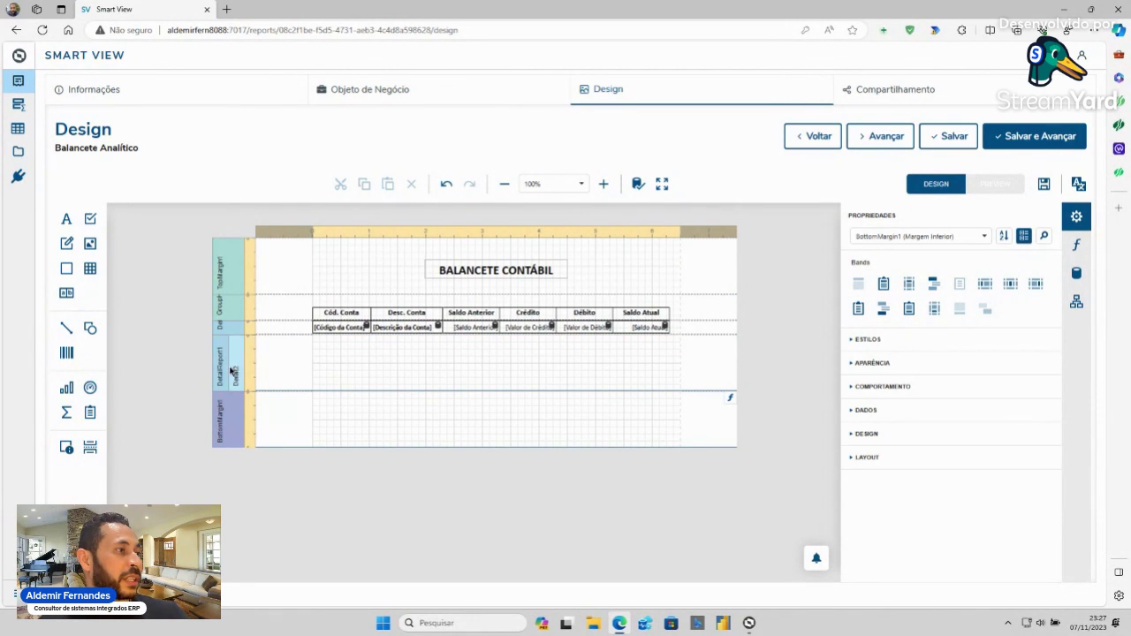
- Undo the DetailReport band and inspect the BottomMargin style and appearance settings
click(448, 187)
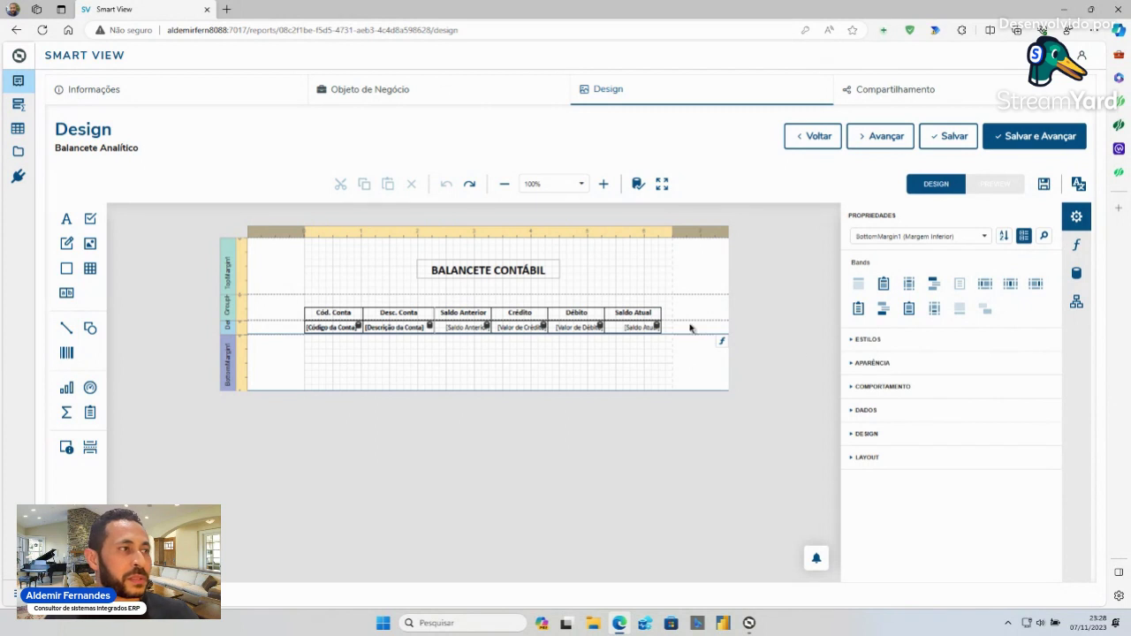
click(852, 340)
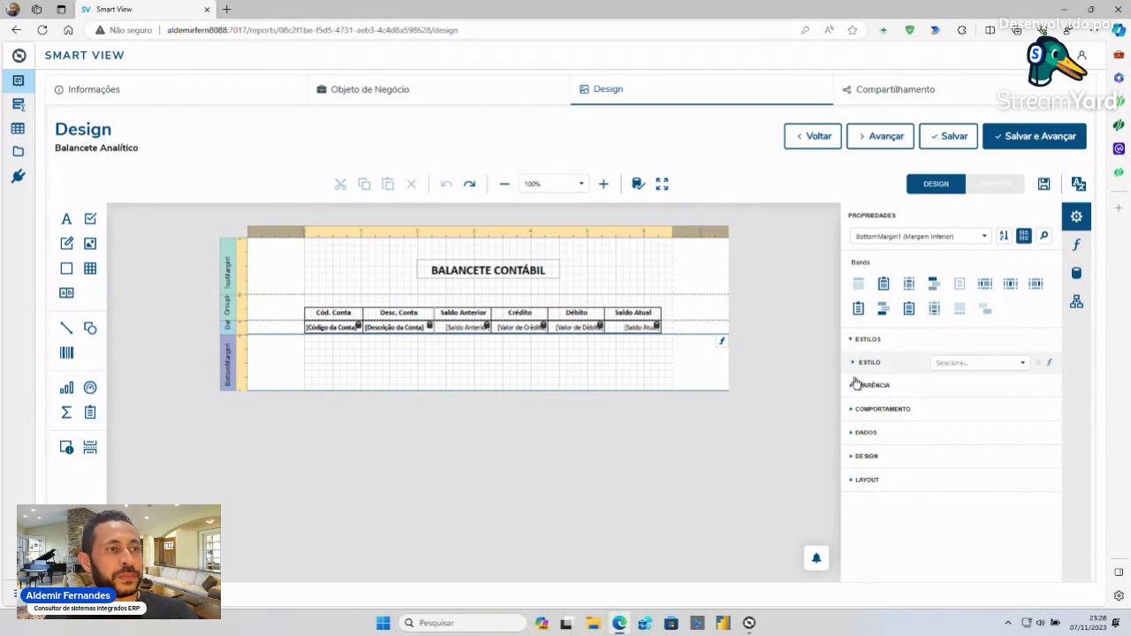
click(854, 386)
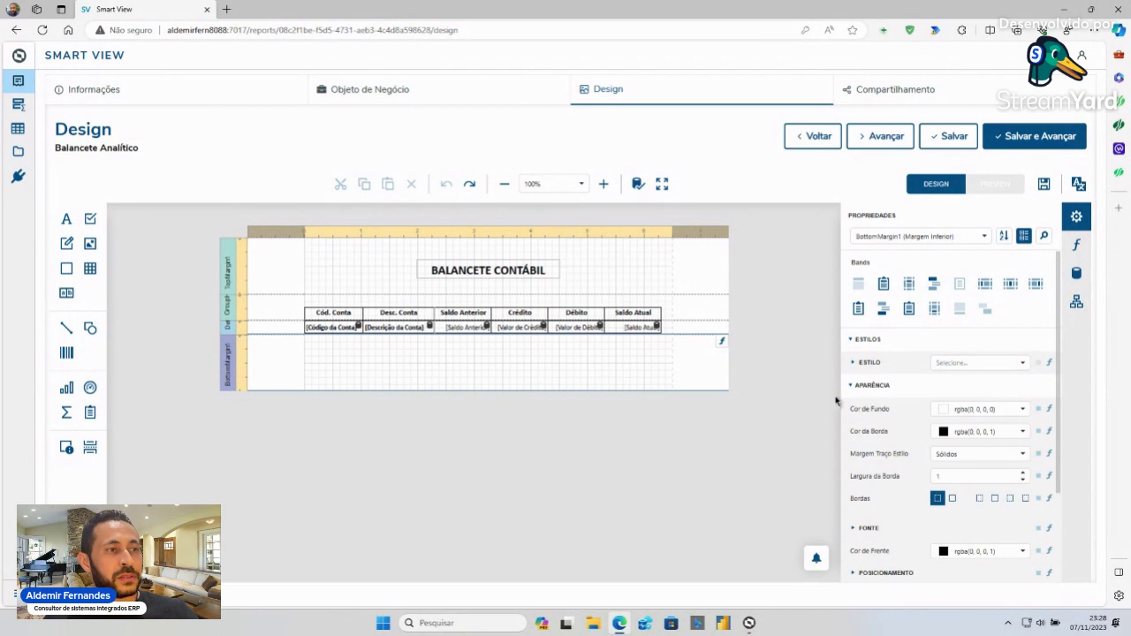
click(853, 386)
- Browse the BottomMargin behaviour and data settings, then select the [Código da Conta] label
click(852, 411)
click(854, 411)
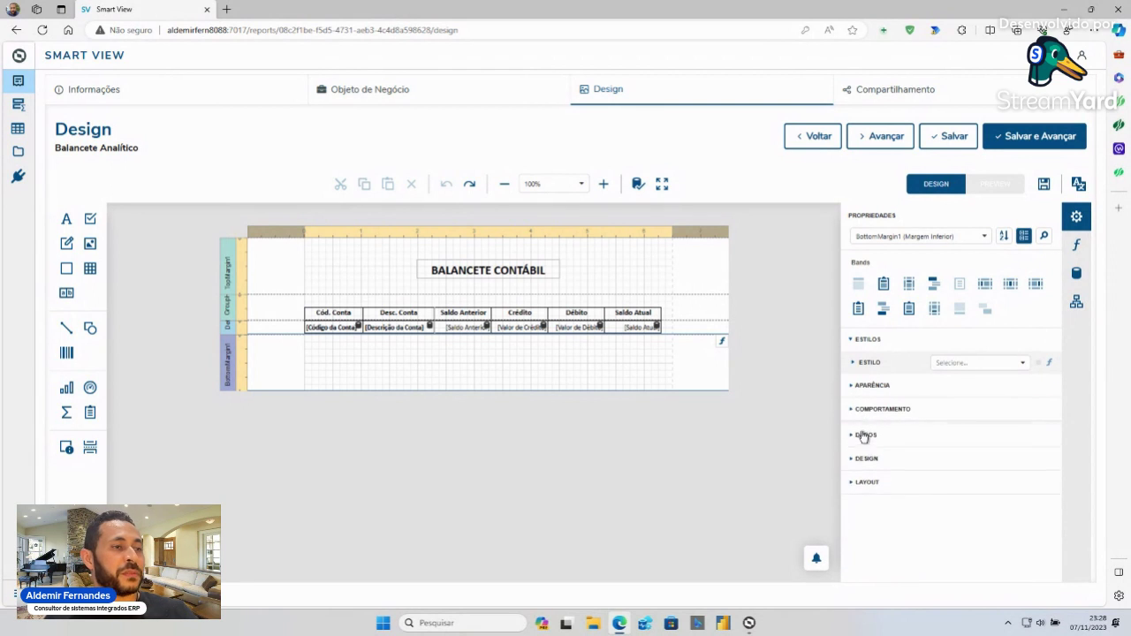
click(853, 435)
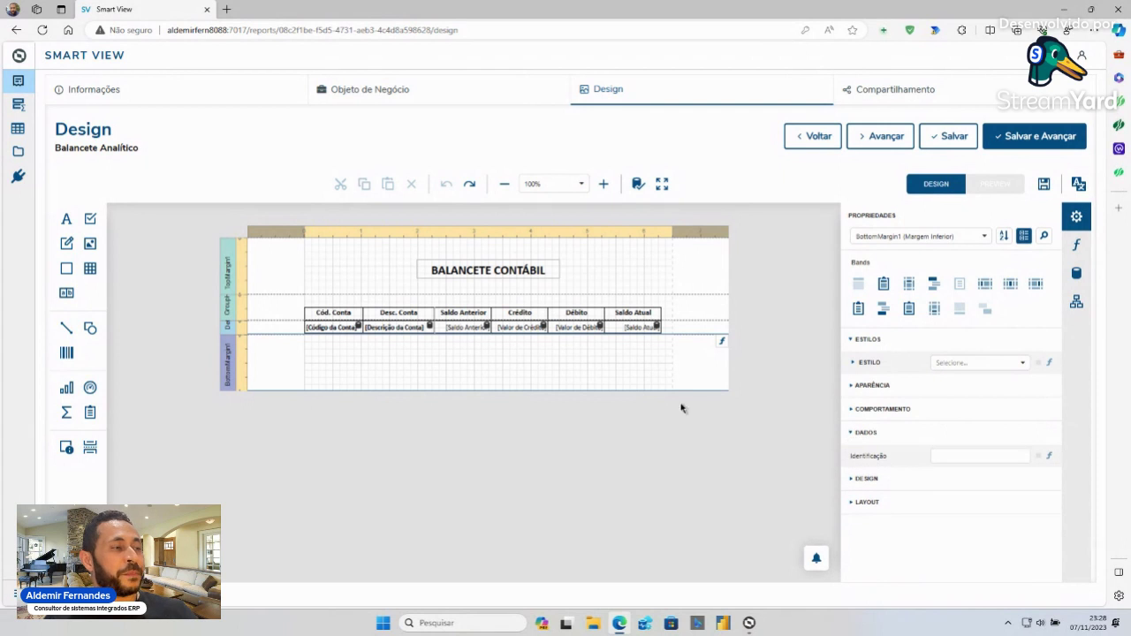
click(346, 328)
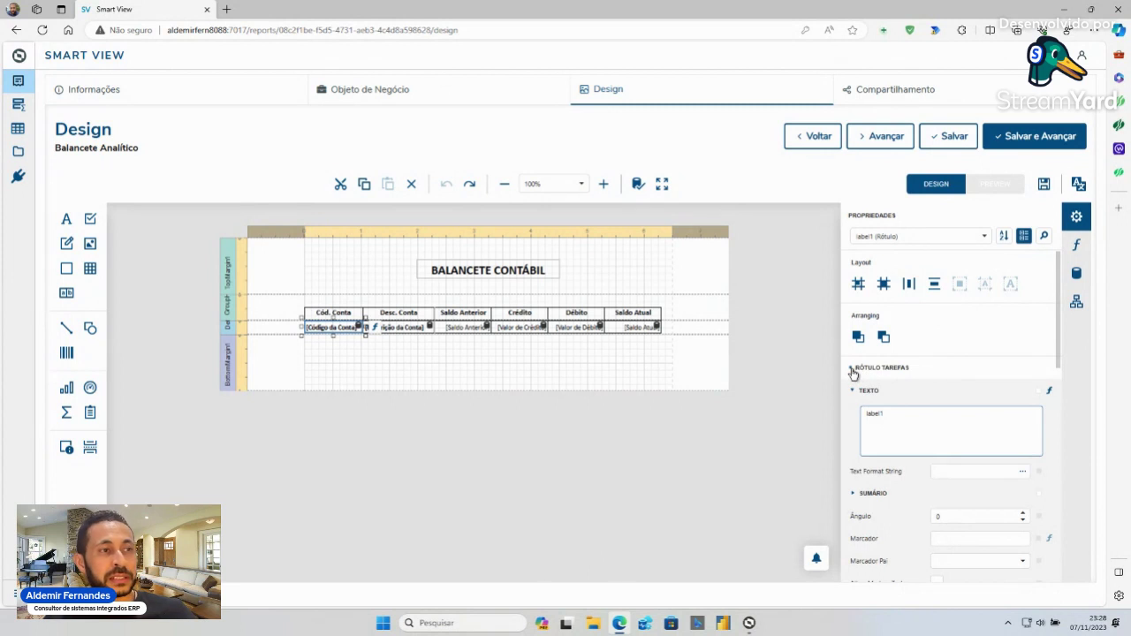
- Collapse label1's task, style, data and design sections and show its [Código da Conta] expressions
click(853, 371)
click(855, 392)
click(853, 465)
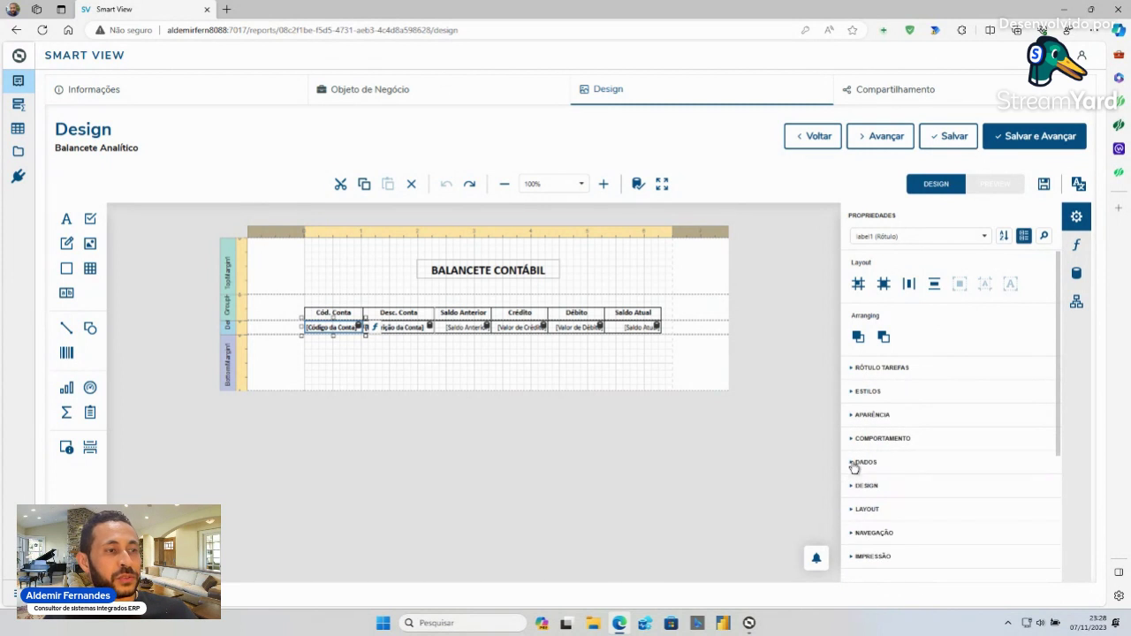
click(852, 487)
click(852, 487)
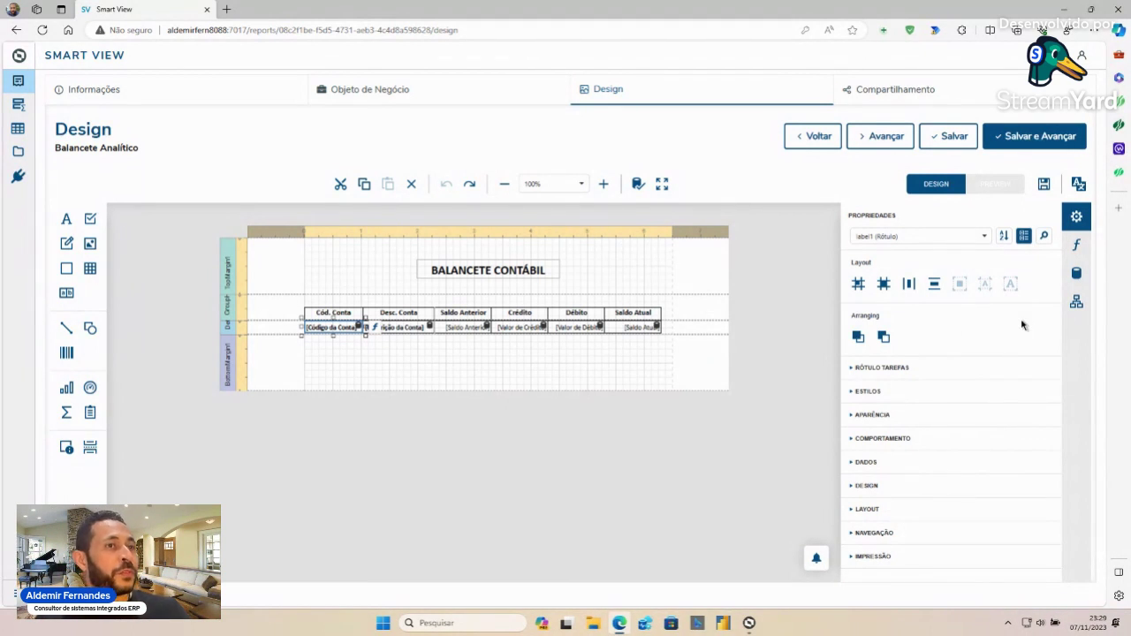
click(1075, 249)
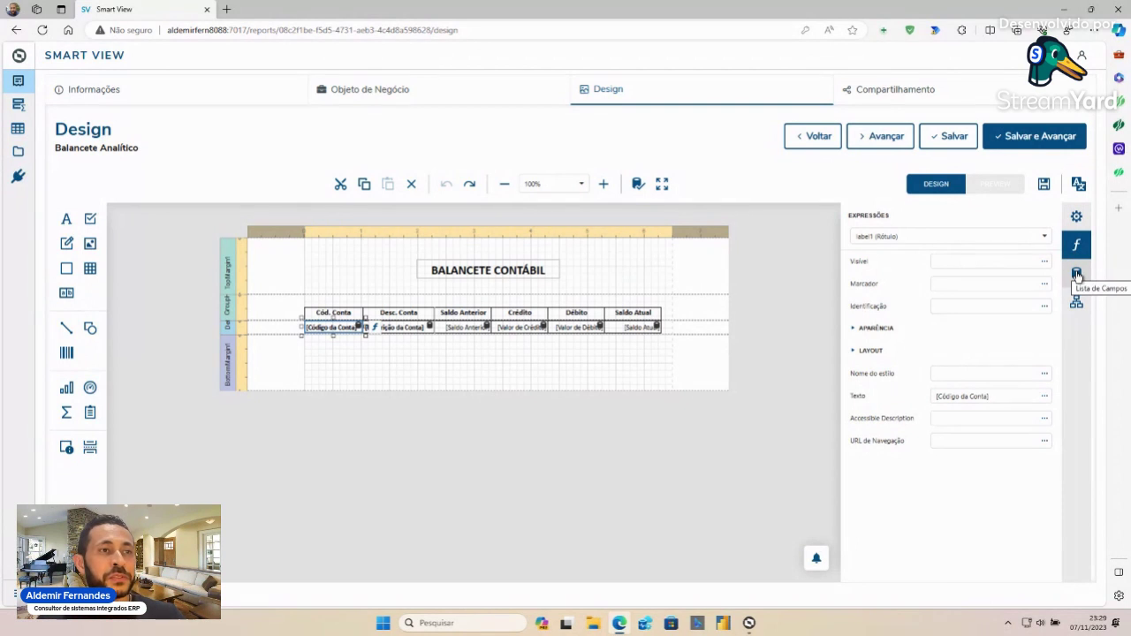
- Open Lista de Campos and expand the Parâmetros and data source nodes
click(1077, 275)
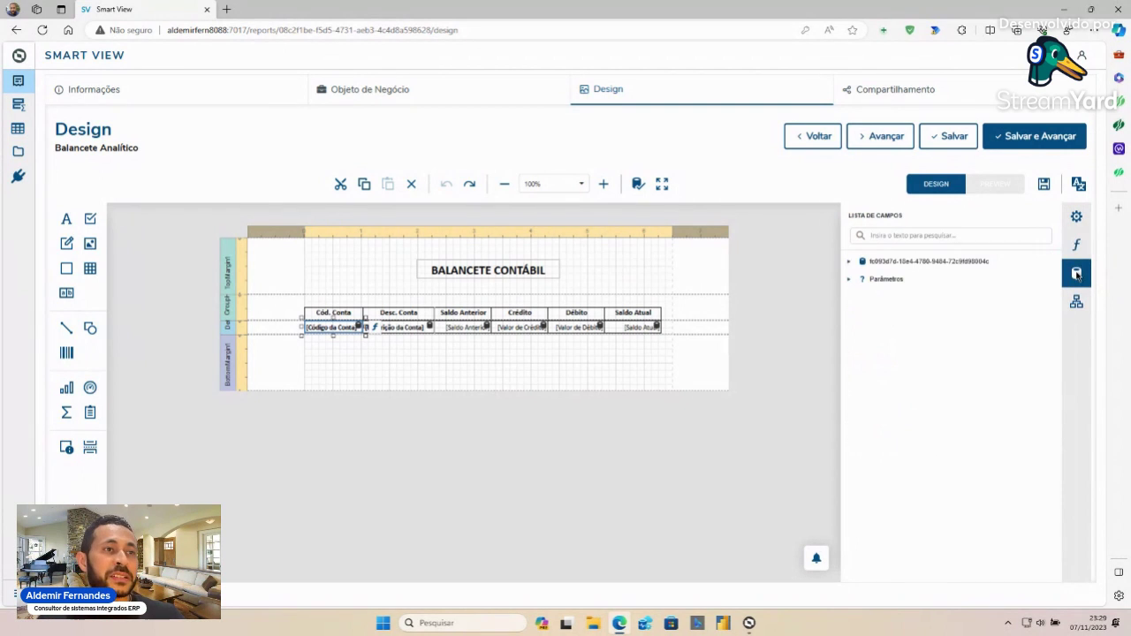
click(849, 280)
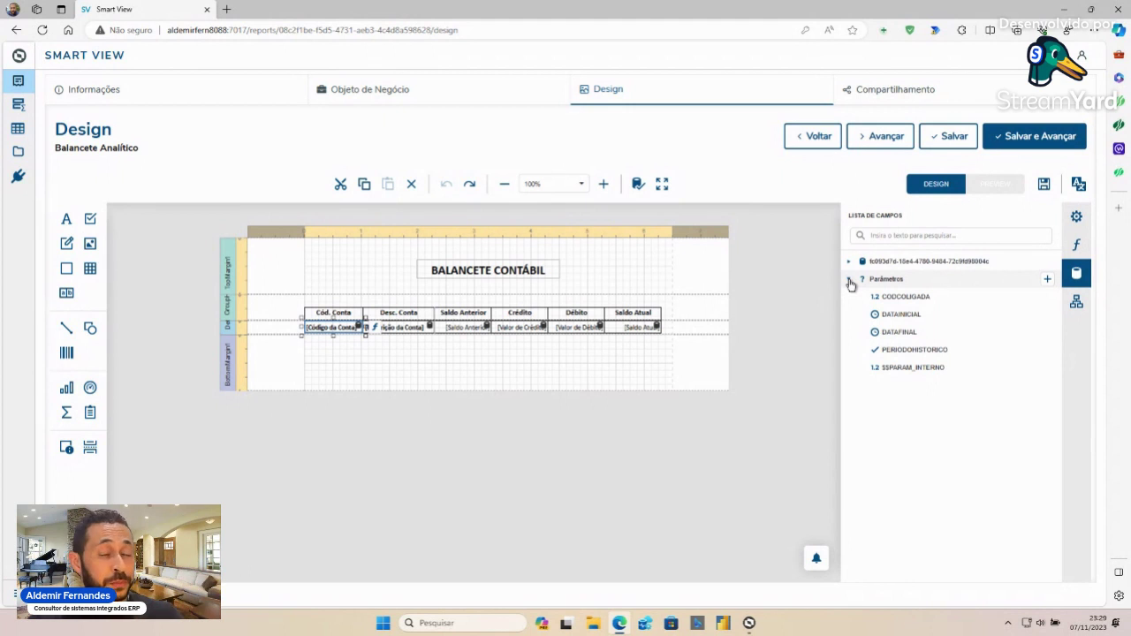
click(849, 262)
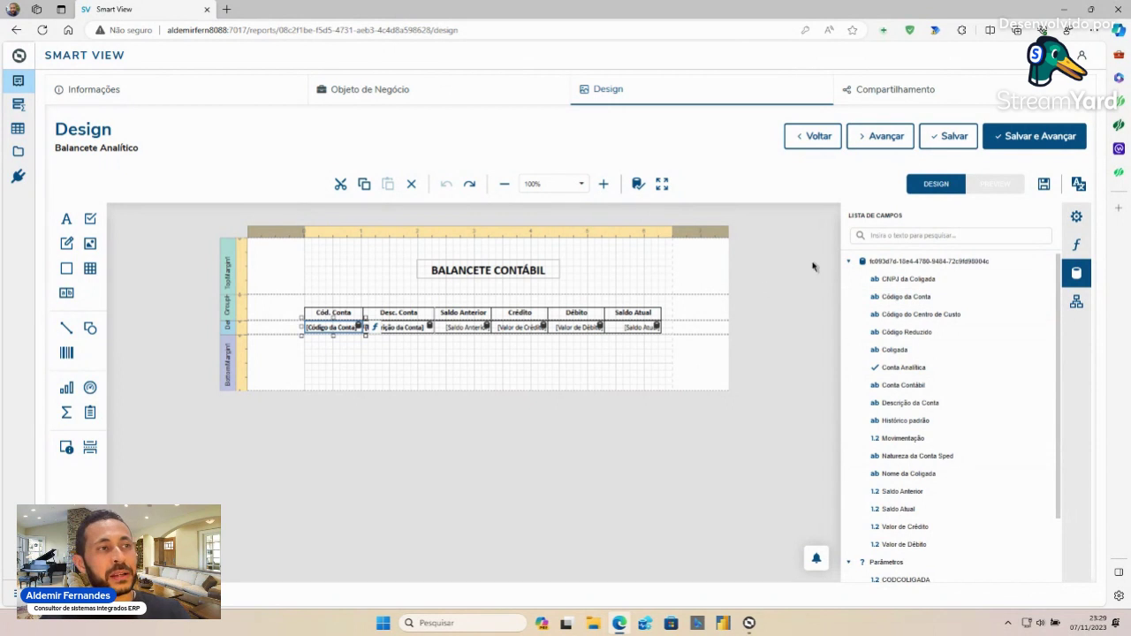
- Collapse the fc093d7d… data source node, leaving only the report parameters listed
click(848, 262)
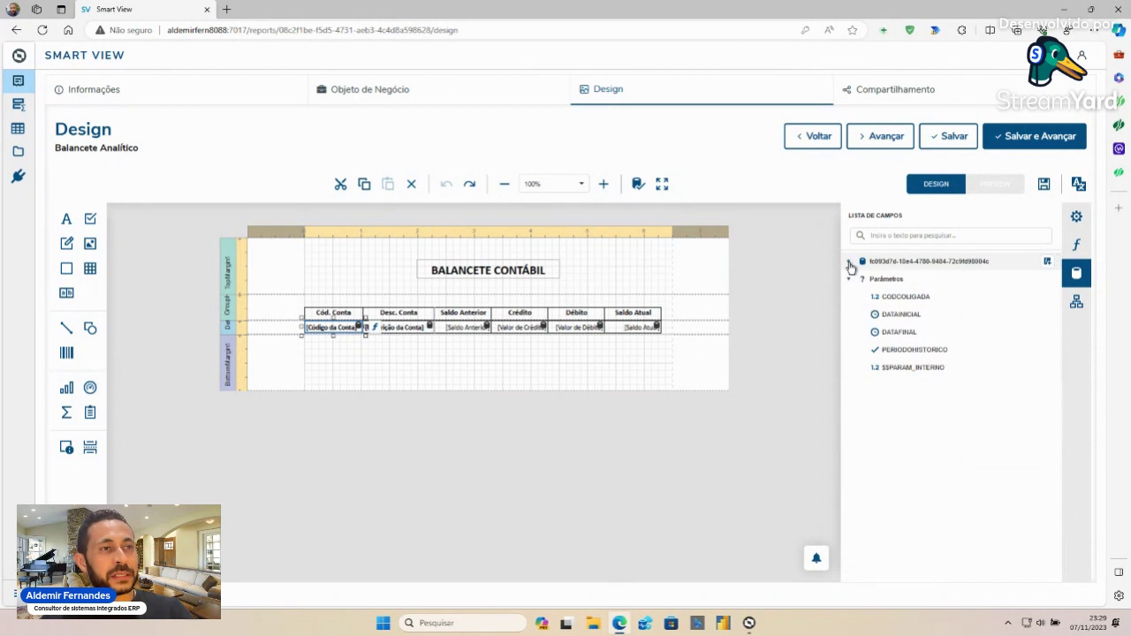
- Open the Explorador de Relatórios tree, briefly expanding and collapsing the Data Sources node
click(1077, 305)
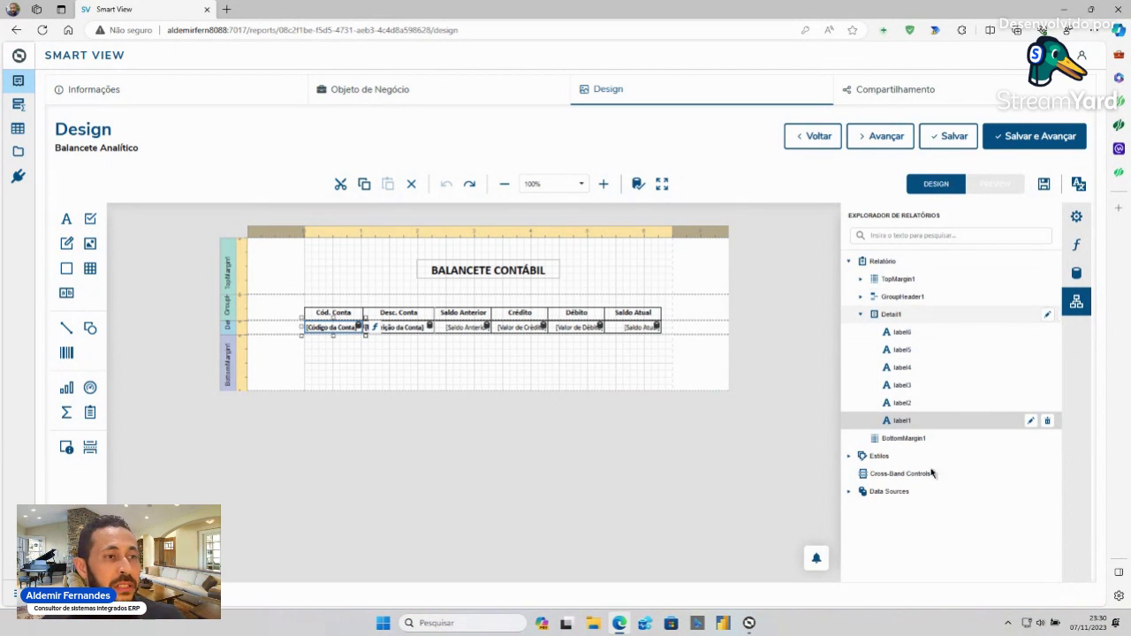
click(850, 492)
click(851, 493)
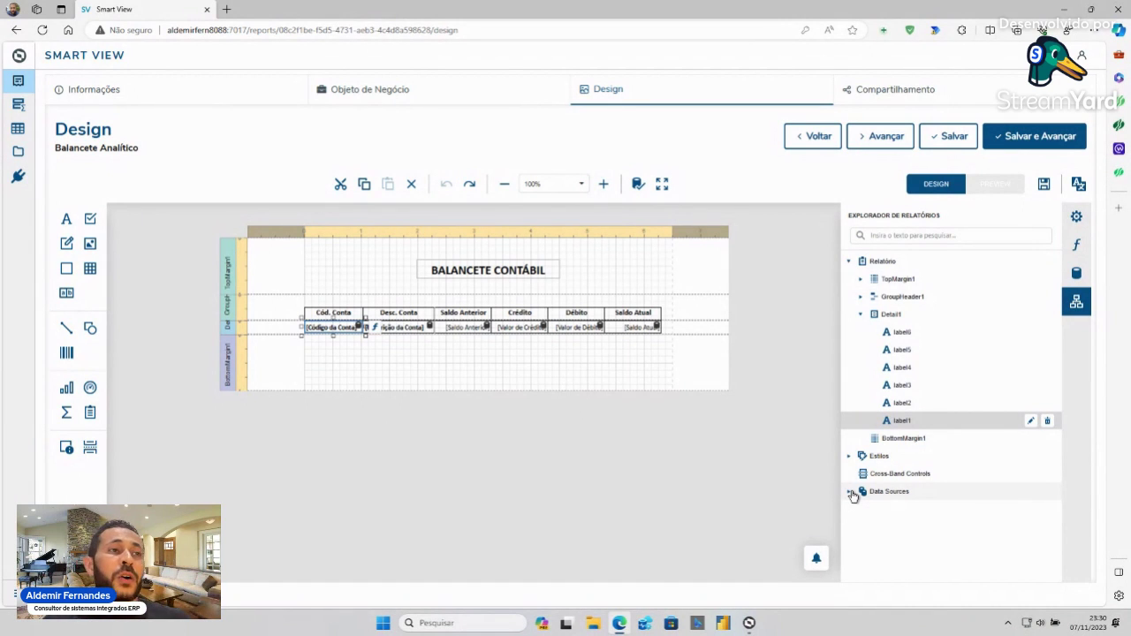
click(1080, 184)
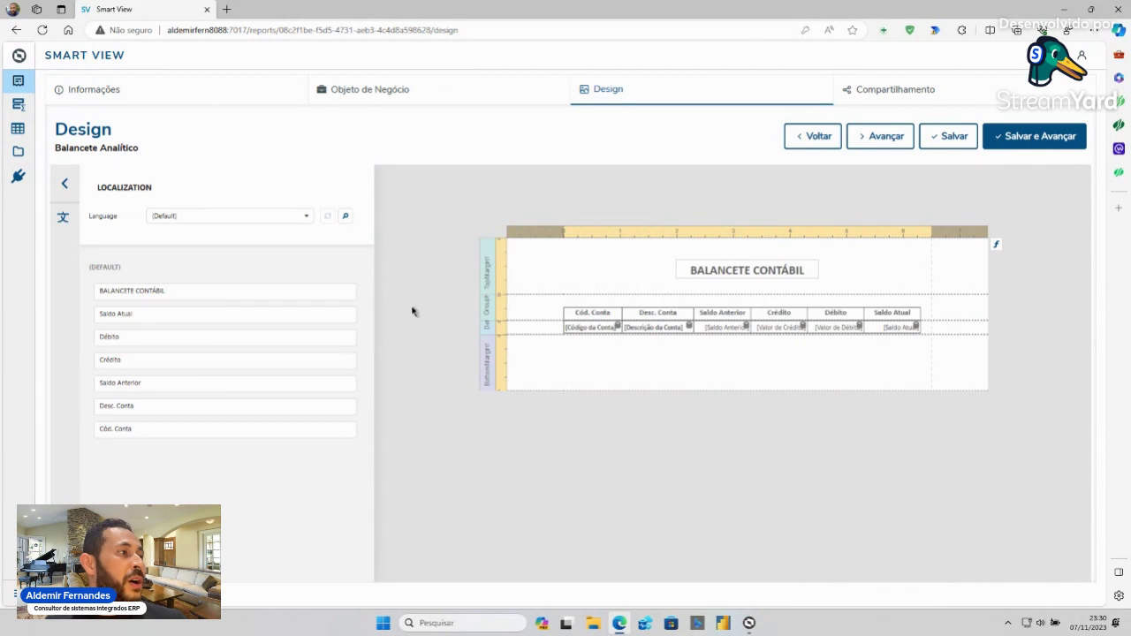
click(308, 217)
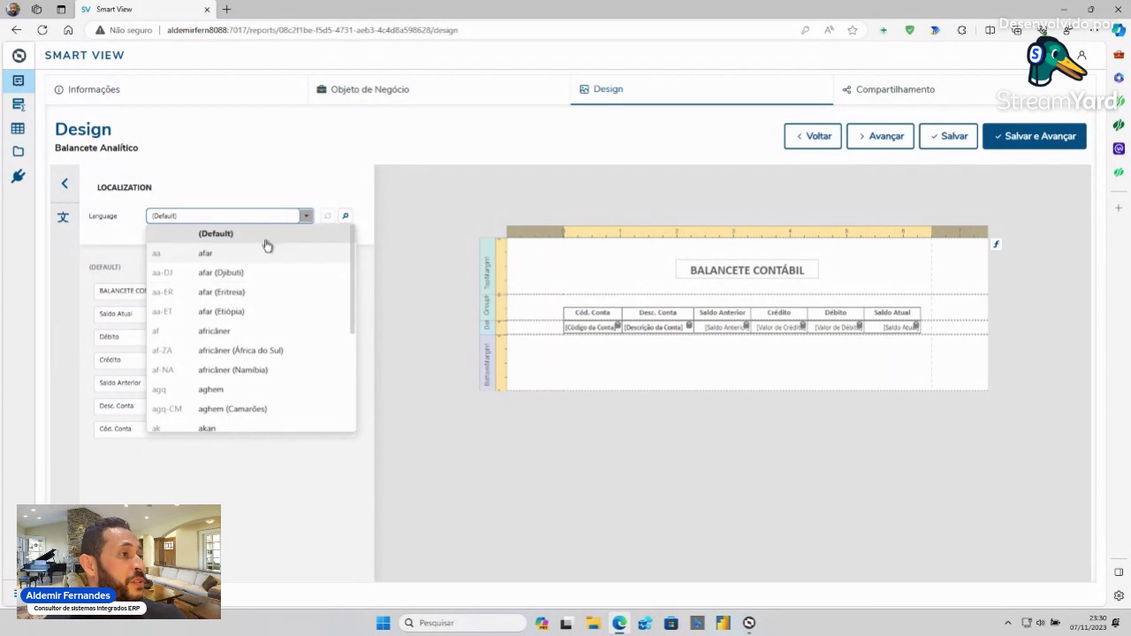
click(307, 216)
click(65, 186)
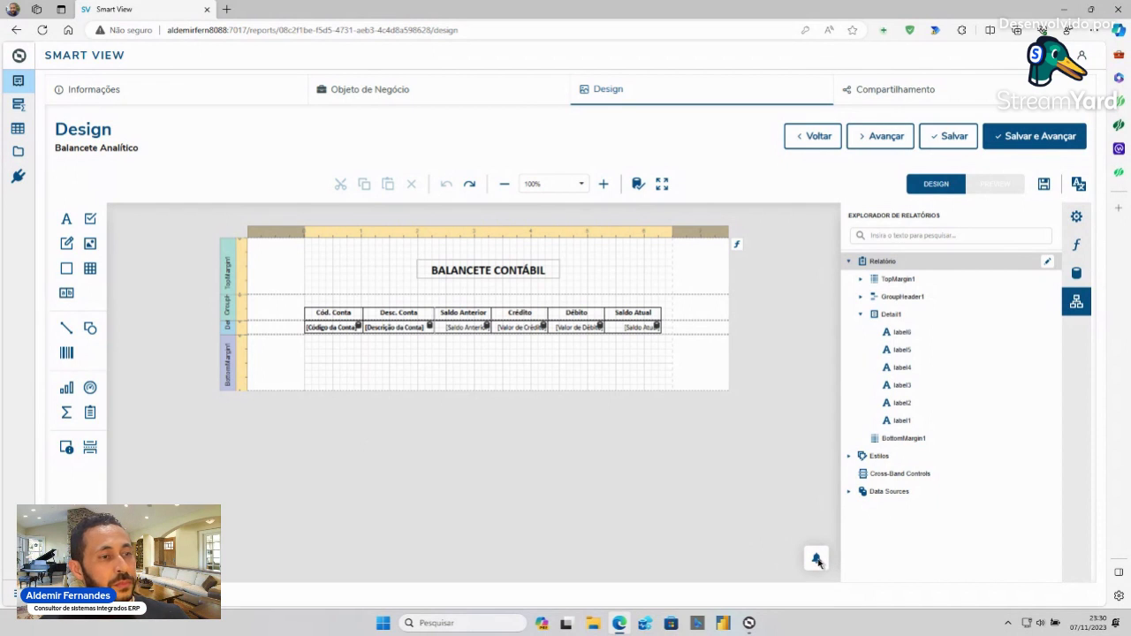
mouse_move(818, 562)
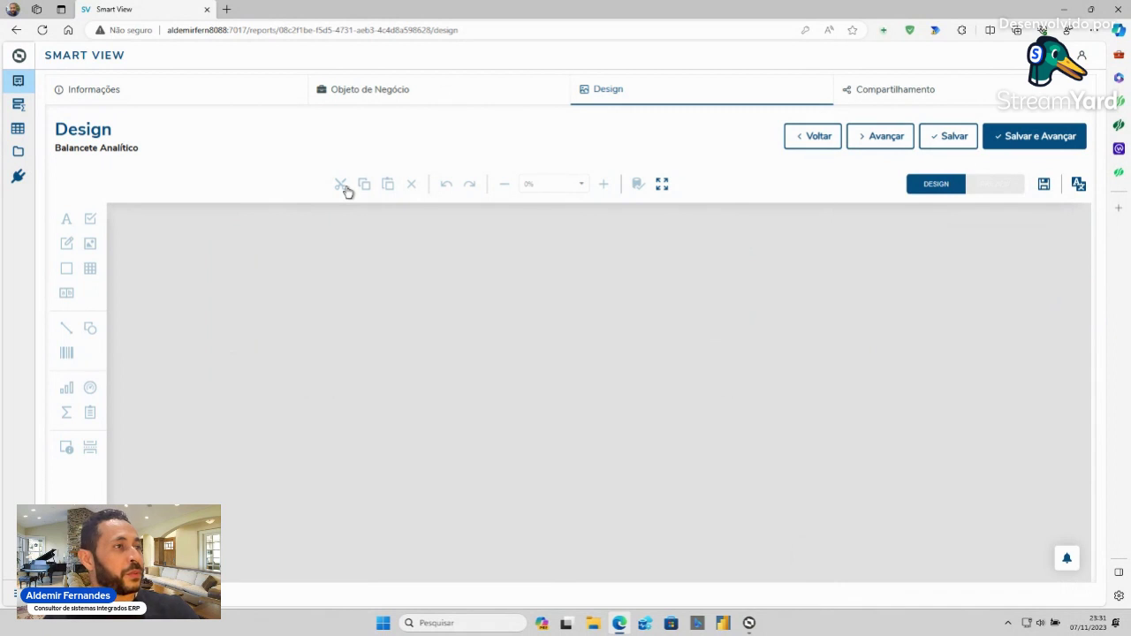
click(818, 140)
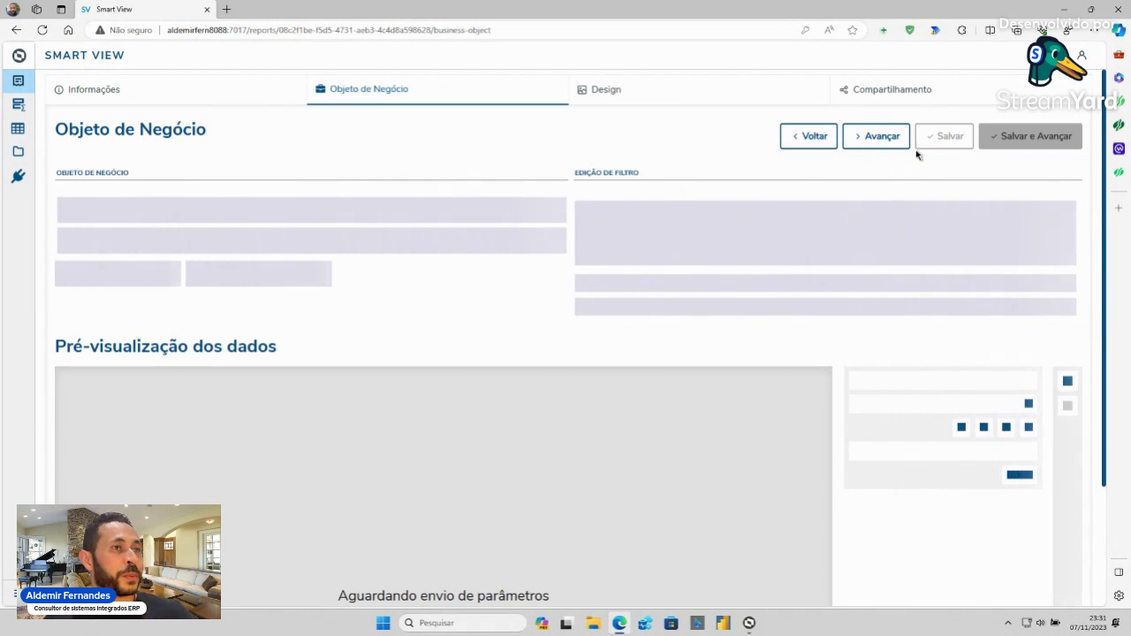
click(893, 149)
click(892, 146)
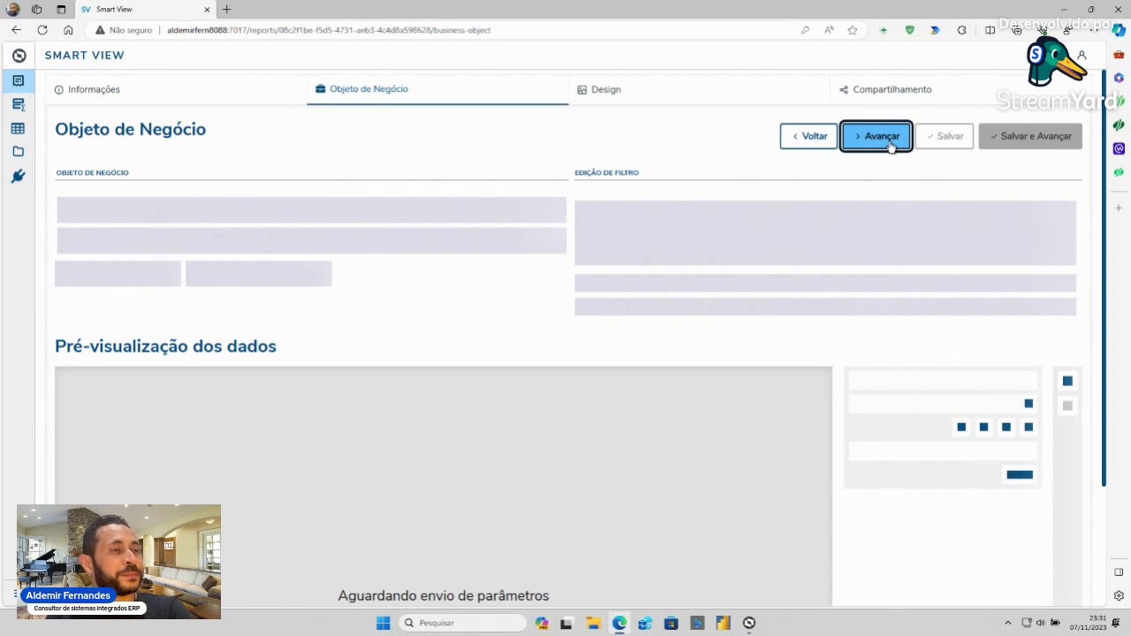
click(891, 146)
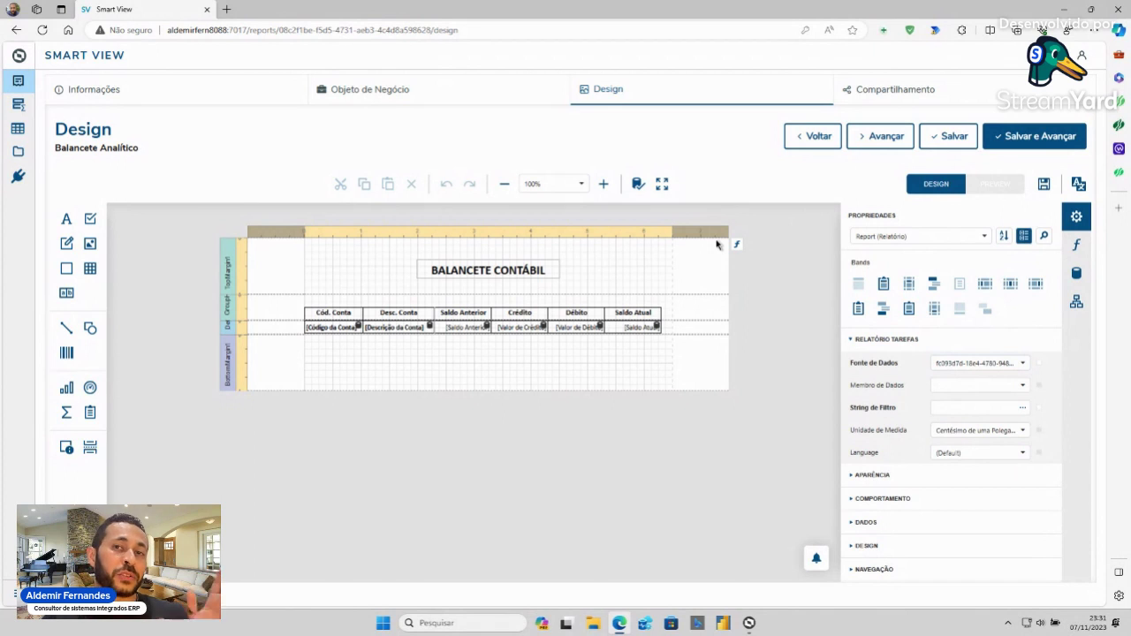
- Preview the Balancete for company 1, 01/01/2011 to 31/12/2011, then use Salvar e Avançar
click(995, 185)
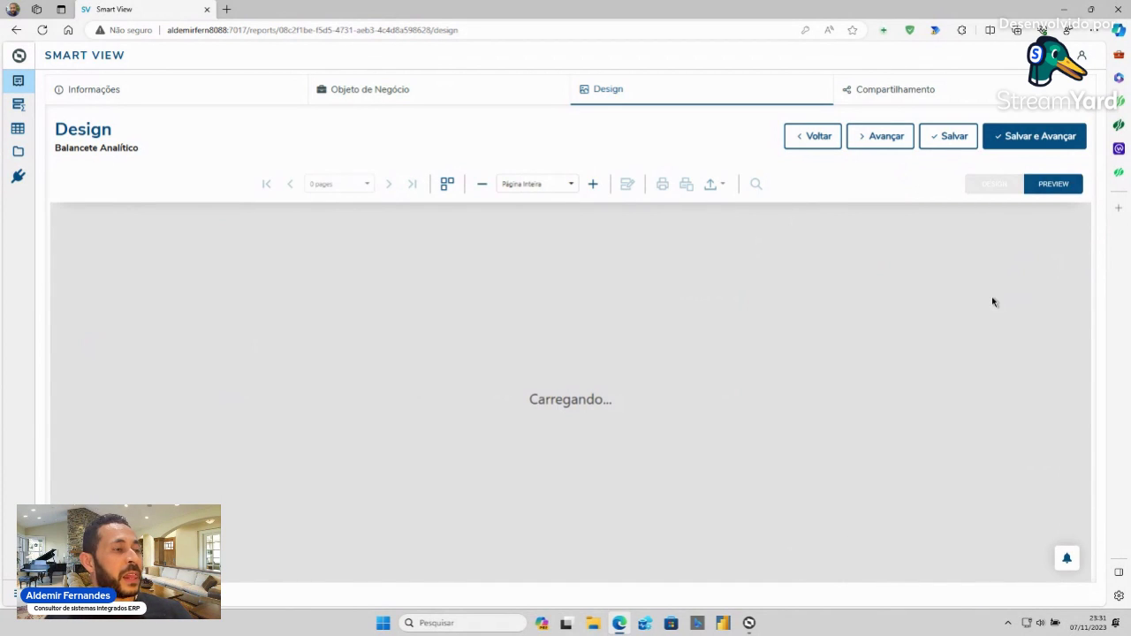
double_click(923, 243)
text(1/)
key(Tab)
text(01/)
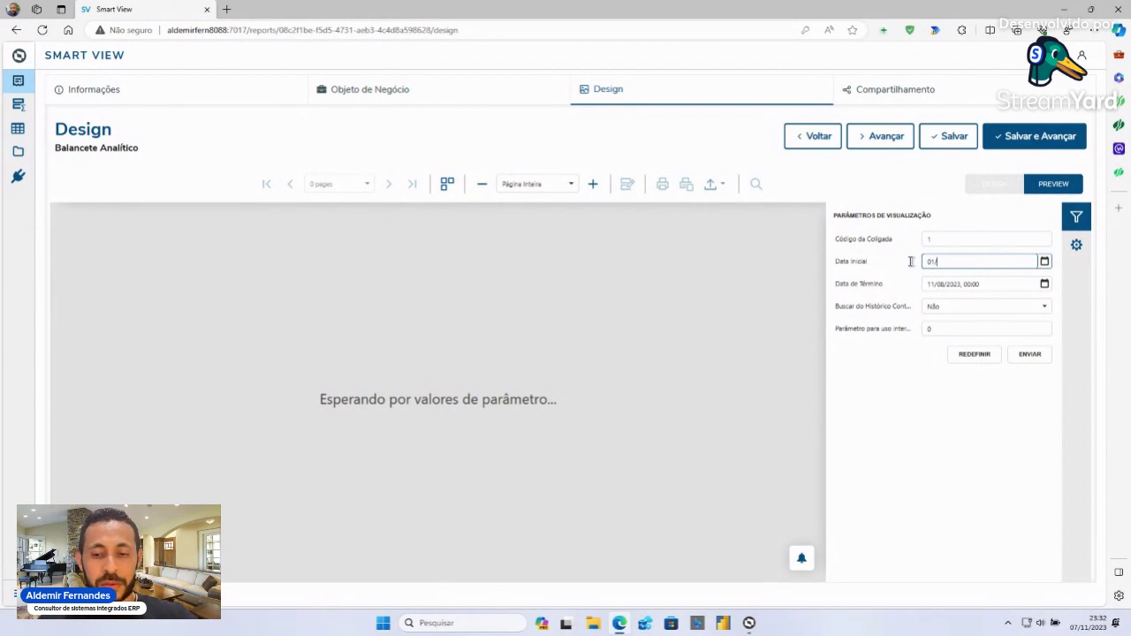
text(01/2011)
click(929, 284)
drag(991, 281, 916, 281)
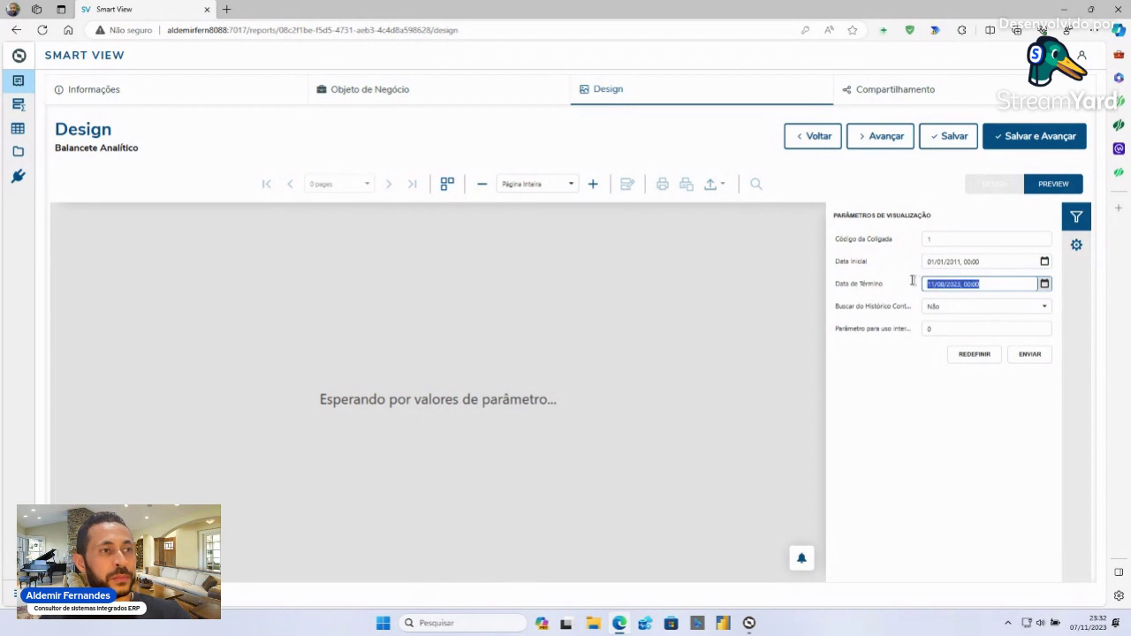
text(31/12/2011)
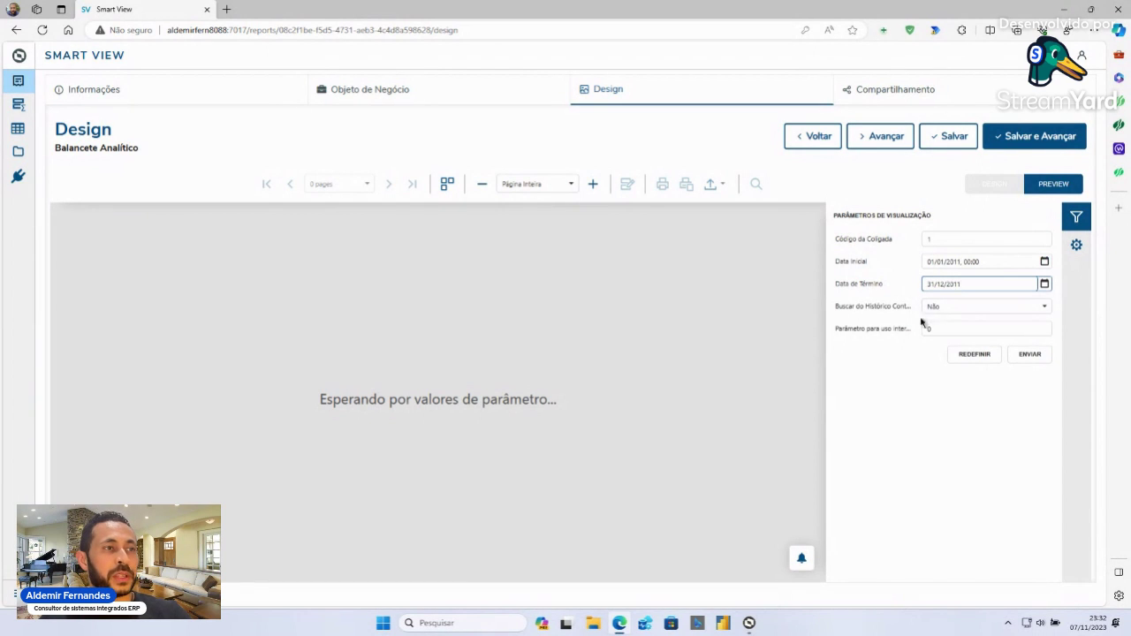
click(1032, 356)
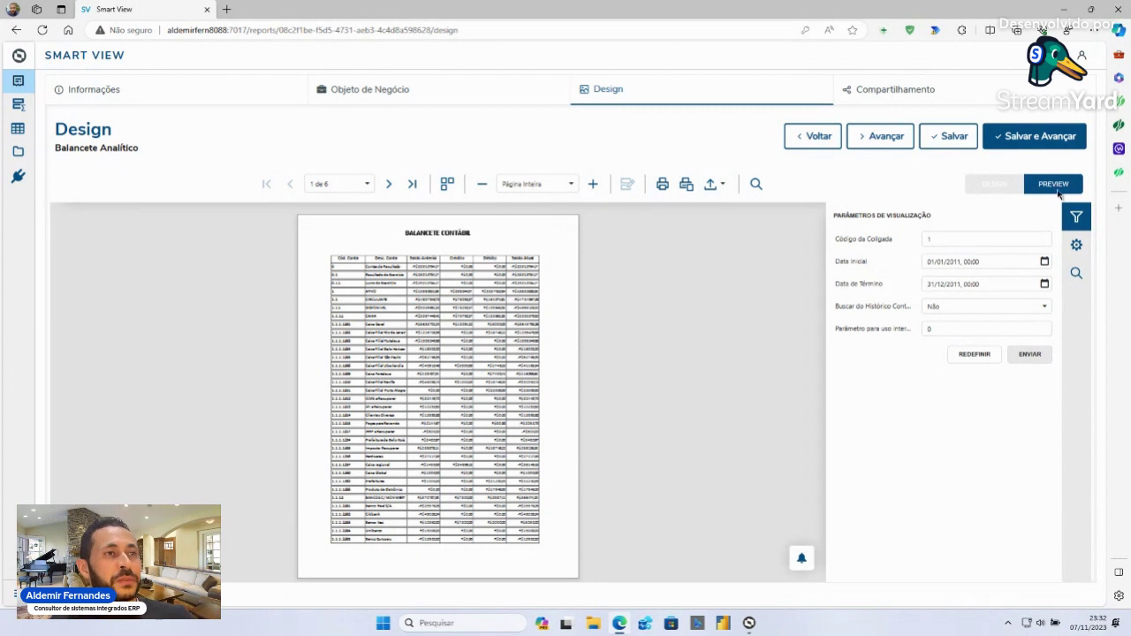
click(1036, 137)
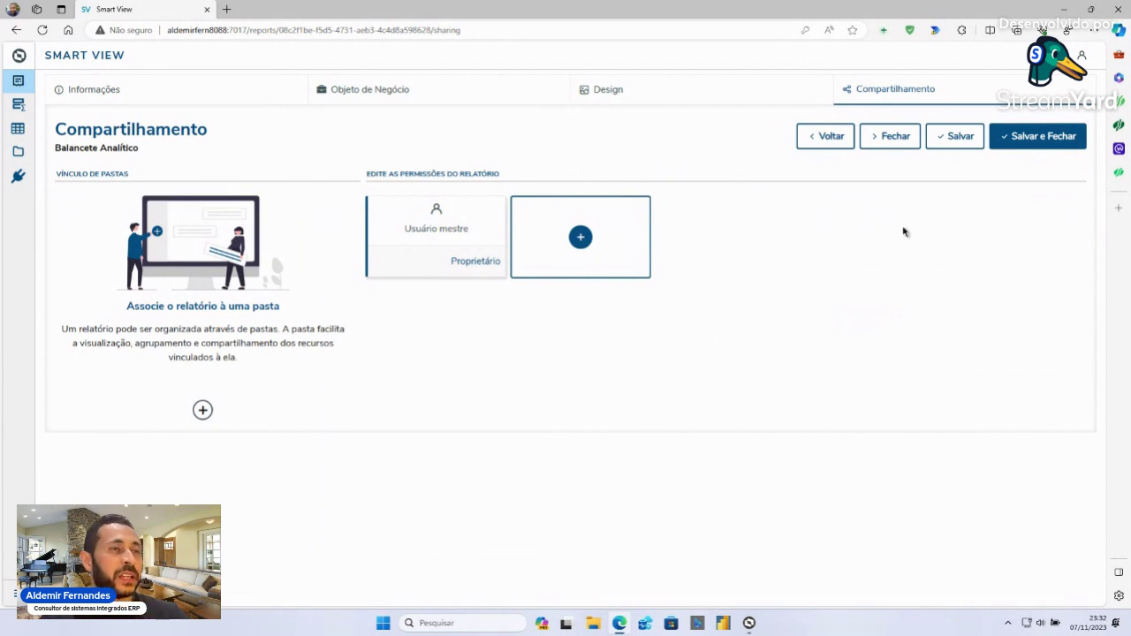
- Save and close the report, browse Meus relatórios and Compartilhados comigo, then return to RM
click(1025, 144)
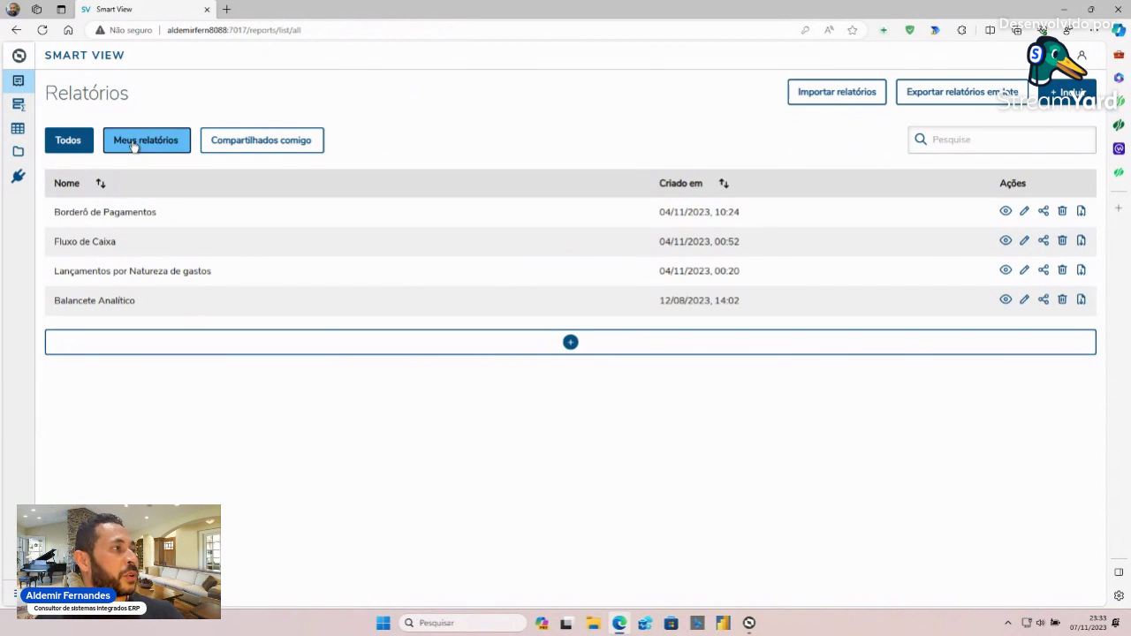
click(132, 146)
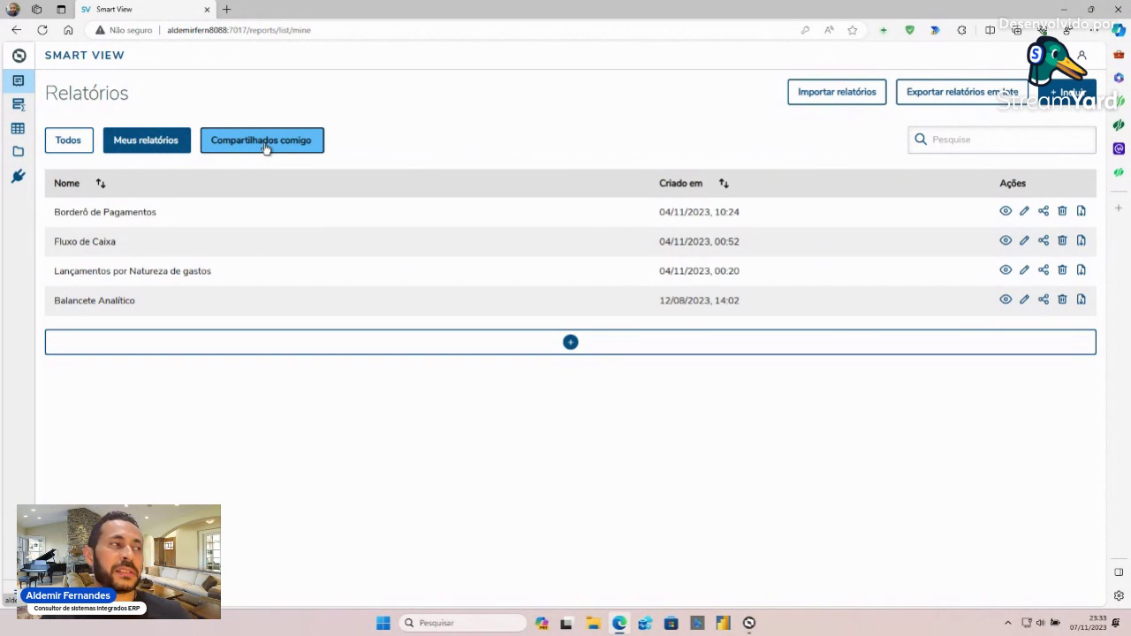
click(265, 145)
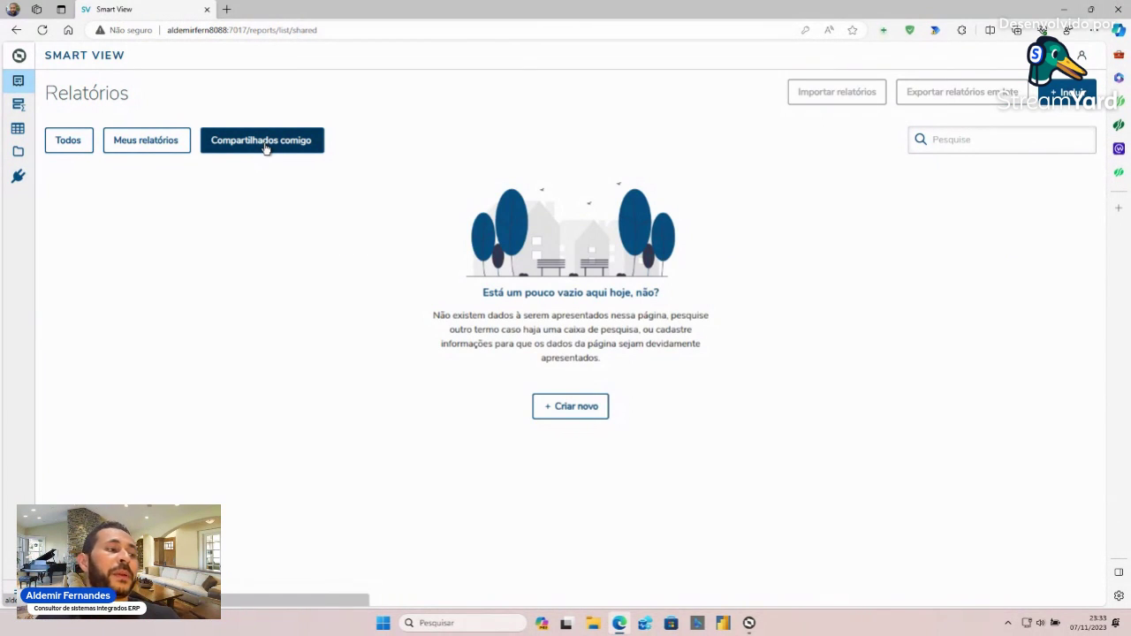
click(749, 623)
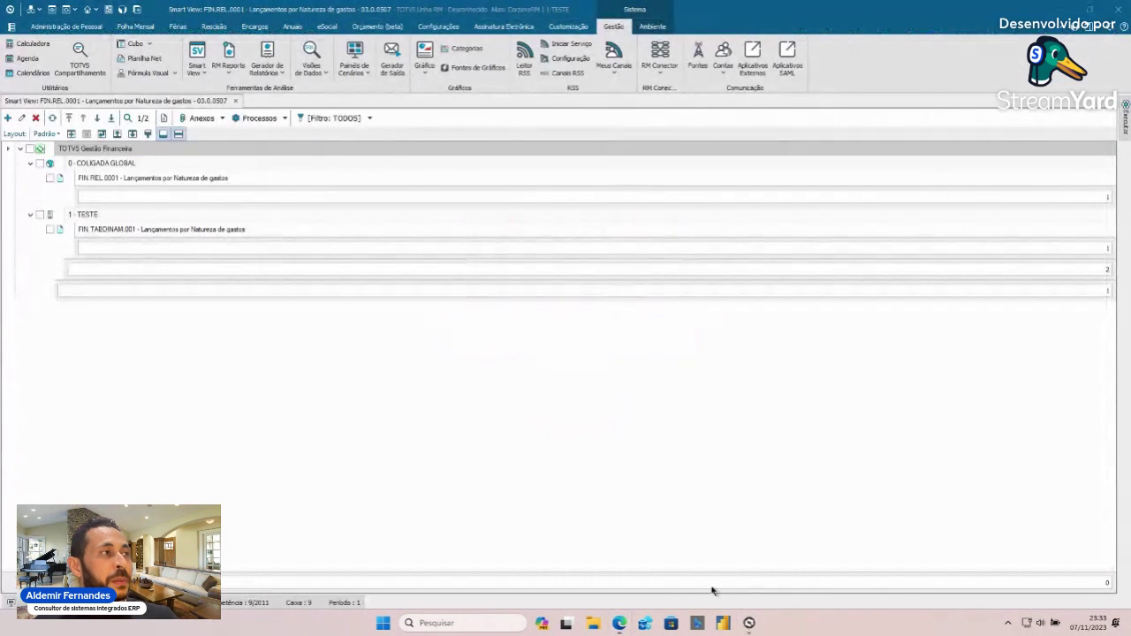
- Open the Smart View resource categories, listing all of them with the TODOS filter
click(203, 77)
click(216, 90)
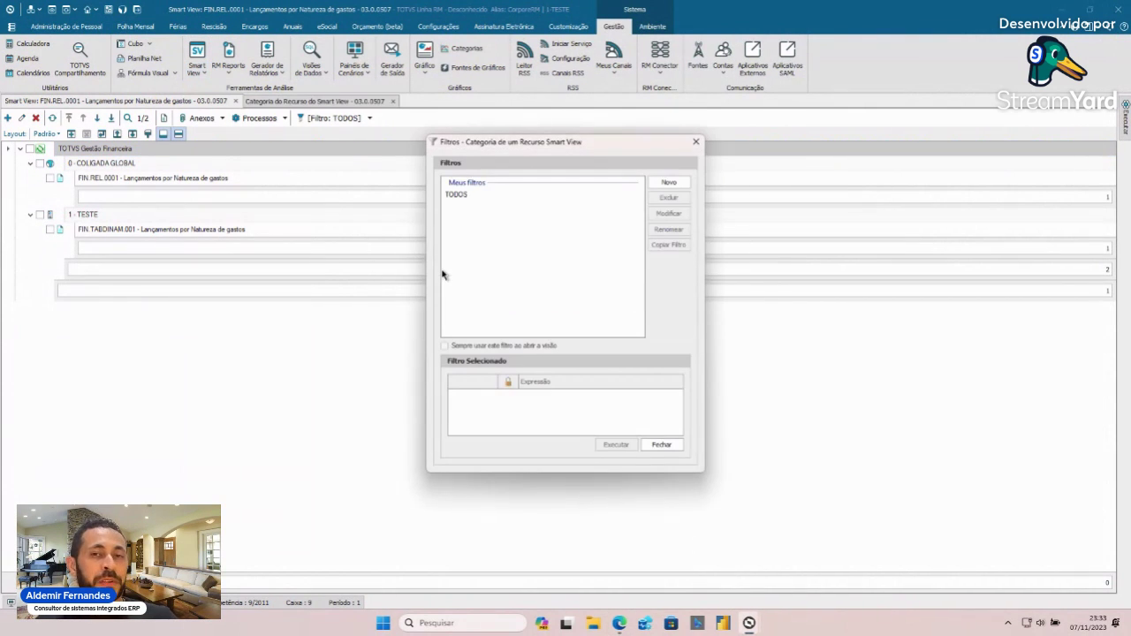
double_click(460, 195)
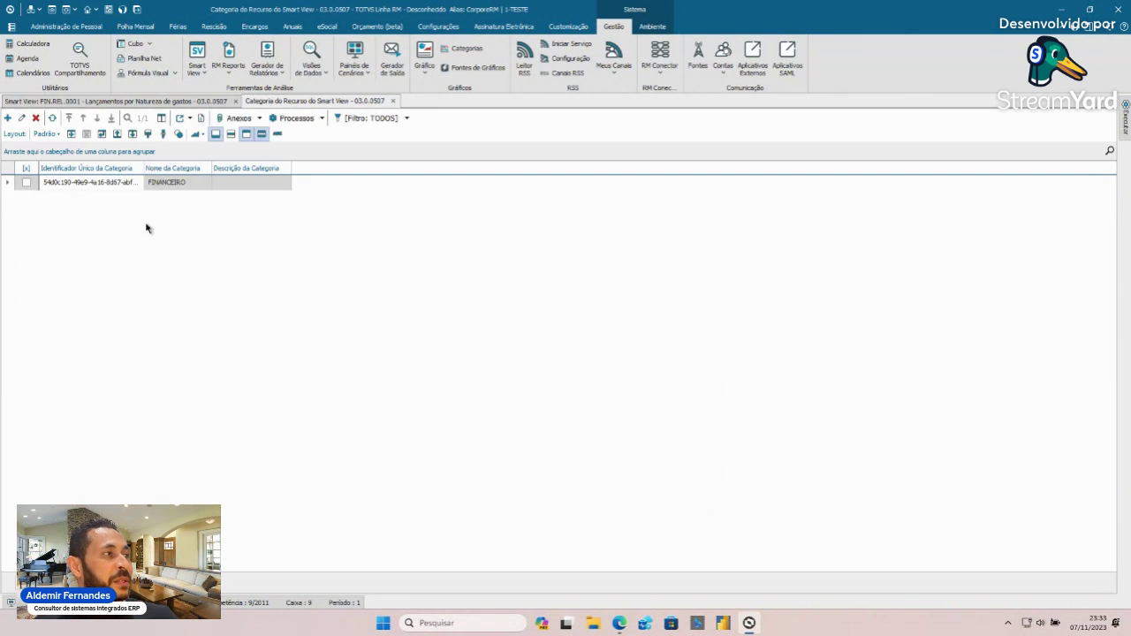
- Review the FINANCEIRO category's Perfis, close it, and return to the Smart View resource tree
click(124, 184)
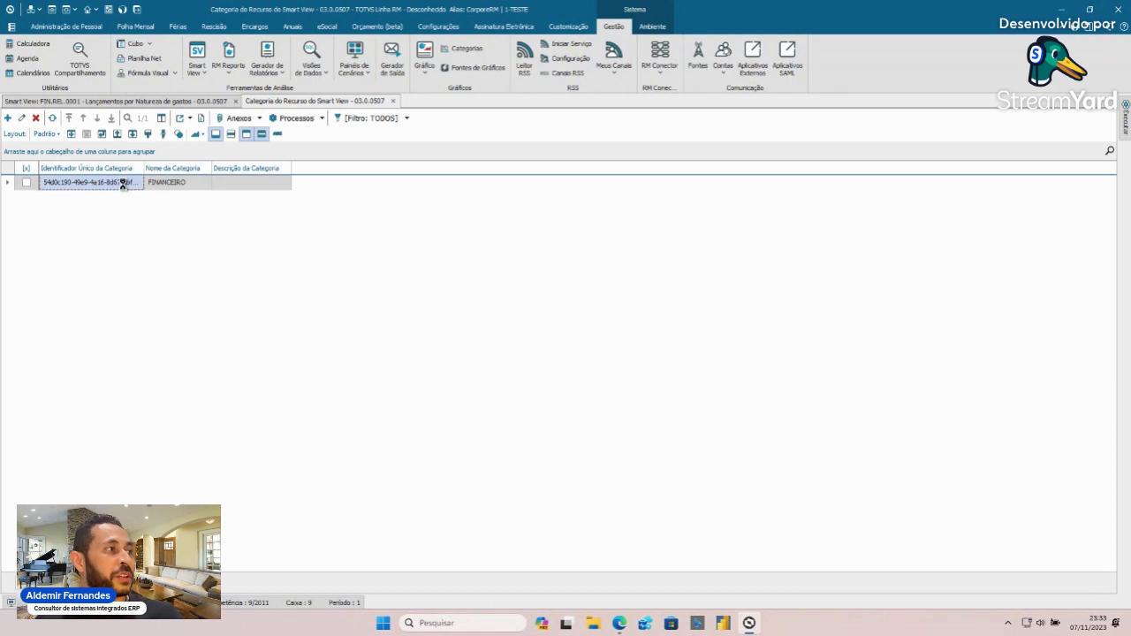
double_click(124, 184)
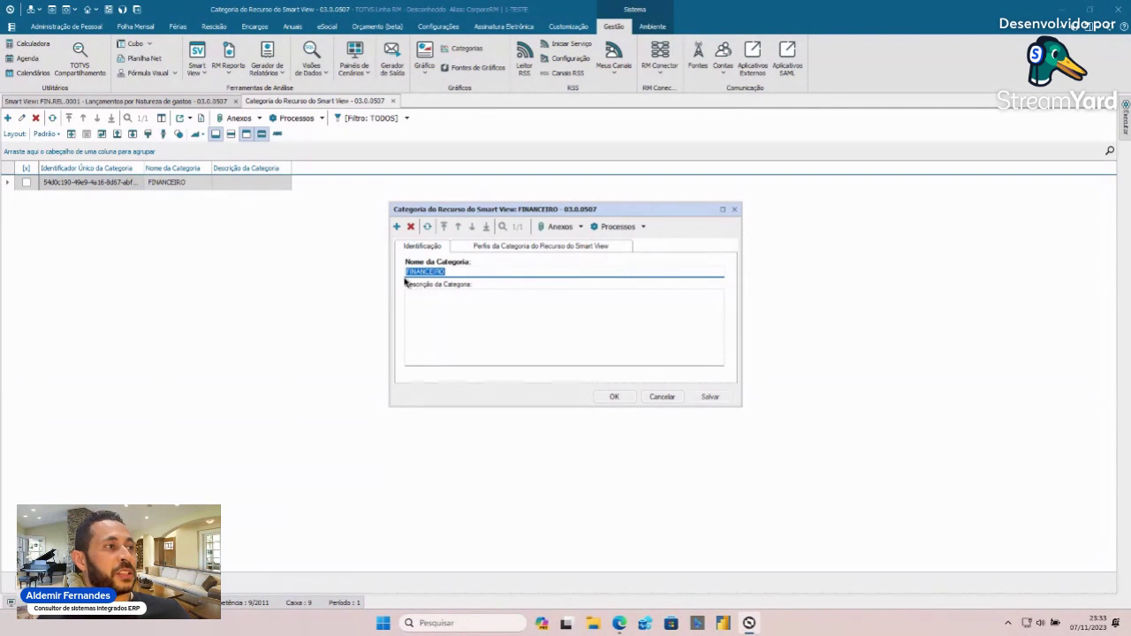
click(565, 247)
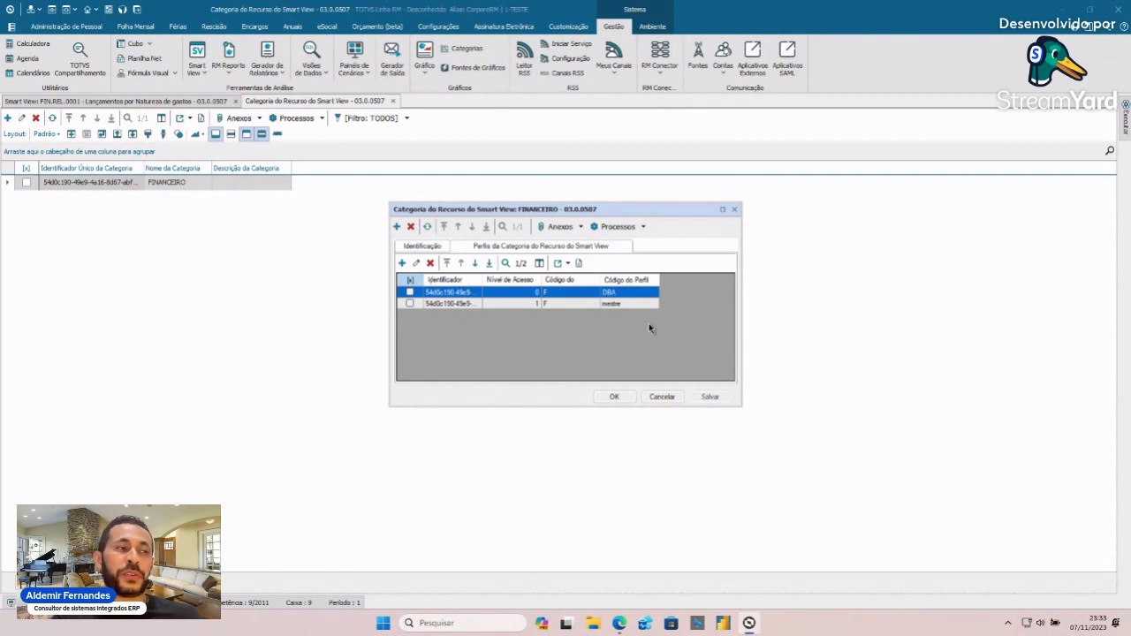
click(614, 397)
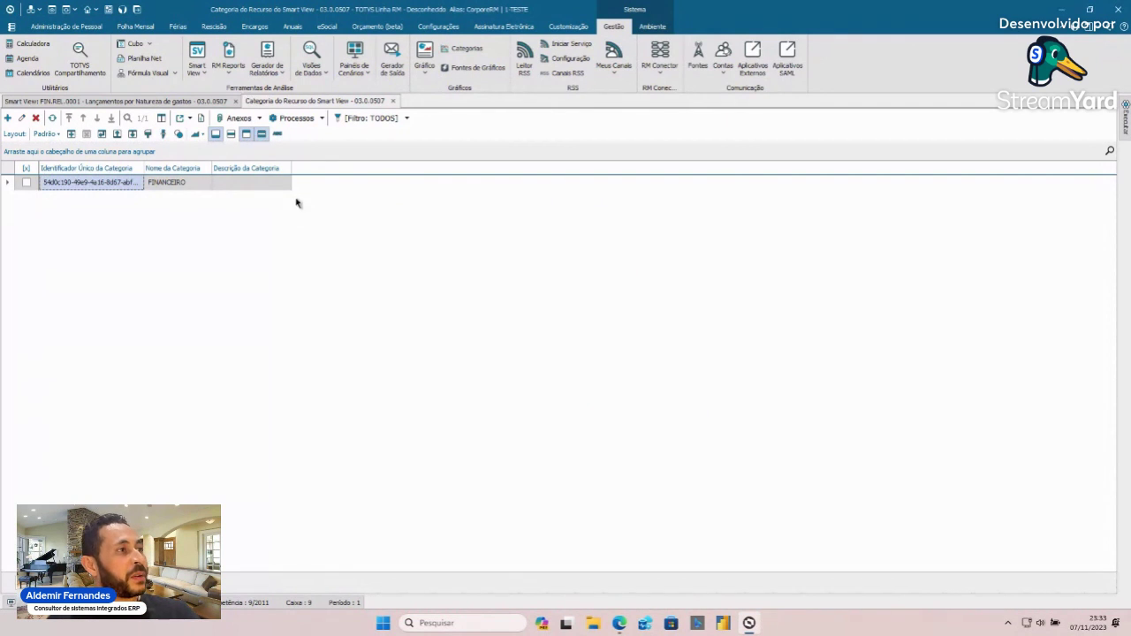
click(182, 102)
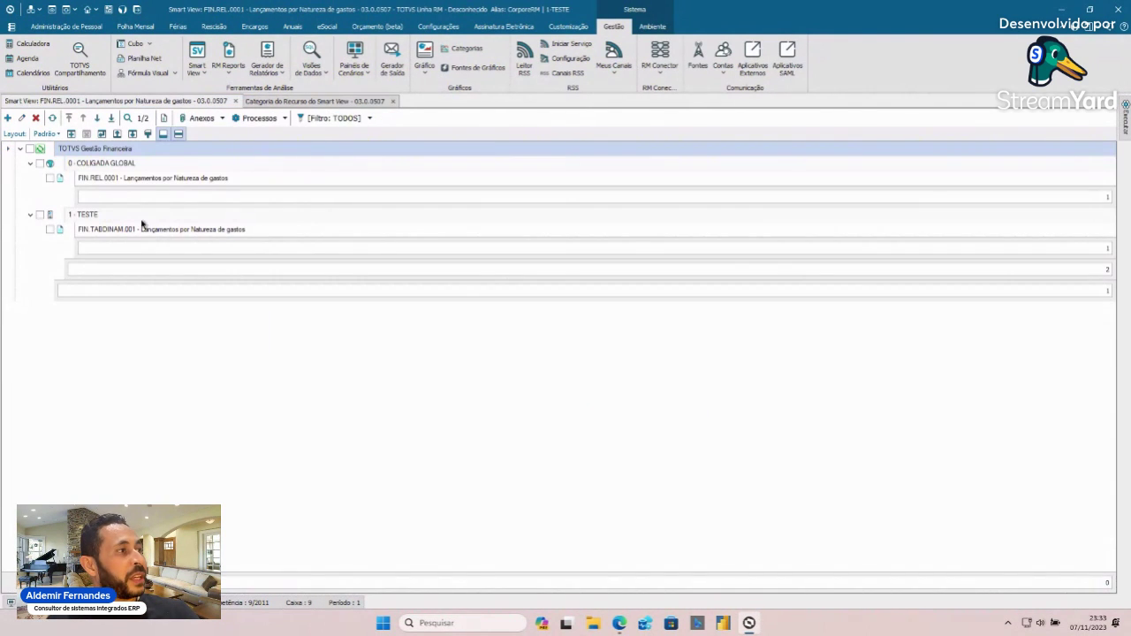
- Select FIN.REL.0001, glance at the Processos menu, and toggle its row check mark on and off
click(124, 180)
click(285, 120)
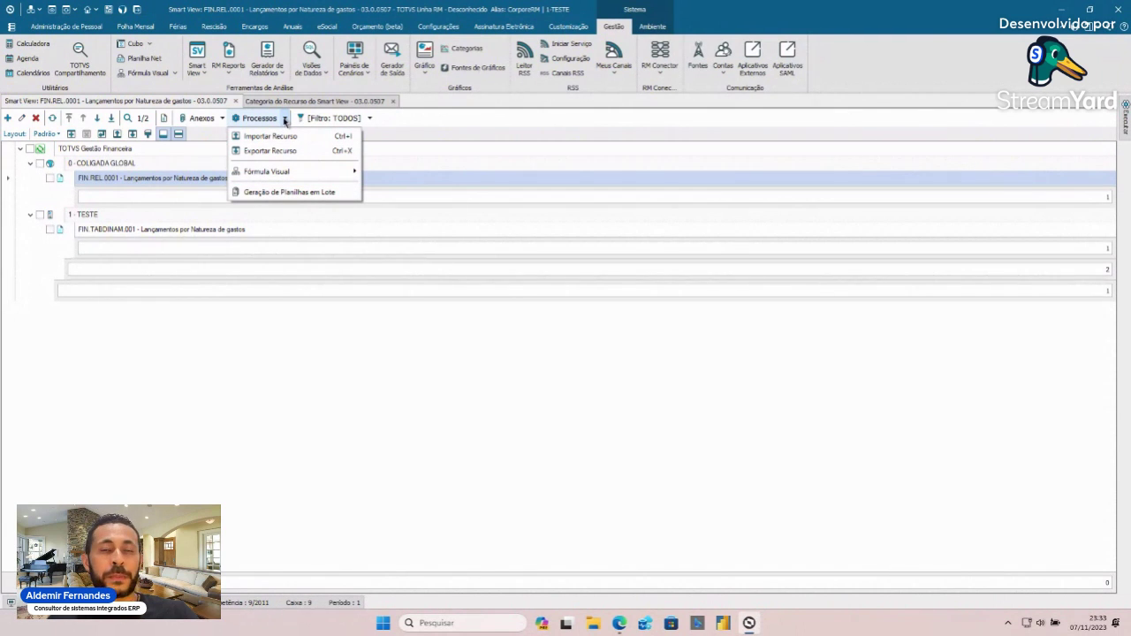
click(284, 120)
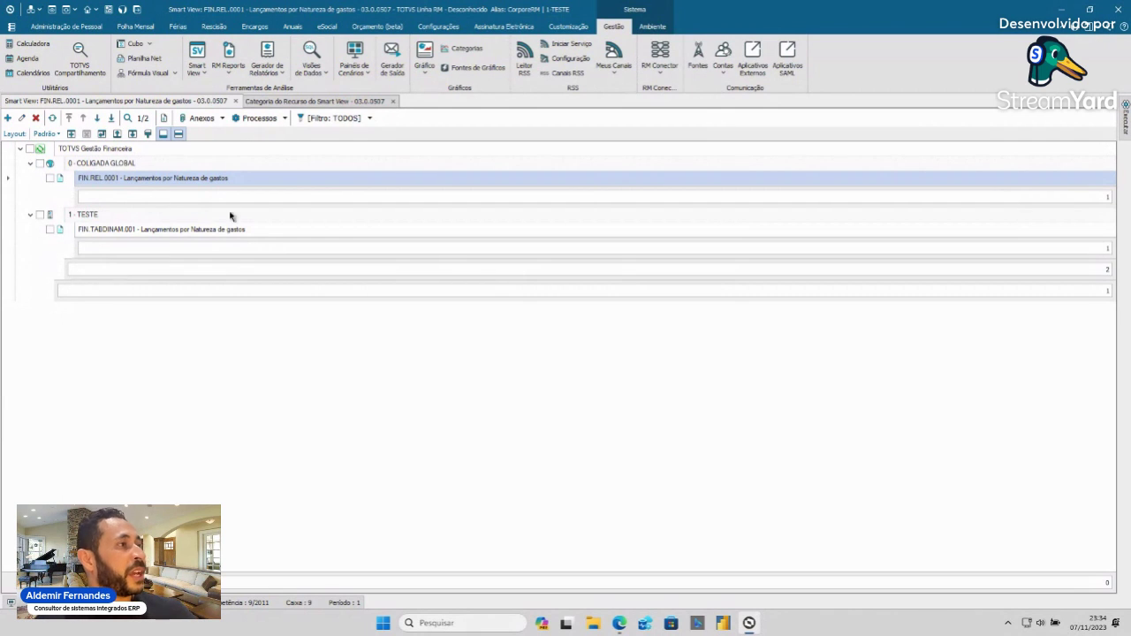
click(50, 179)
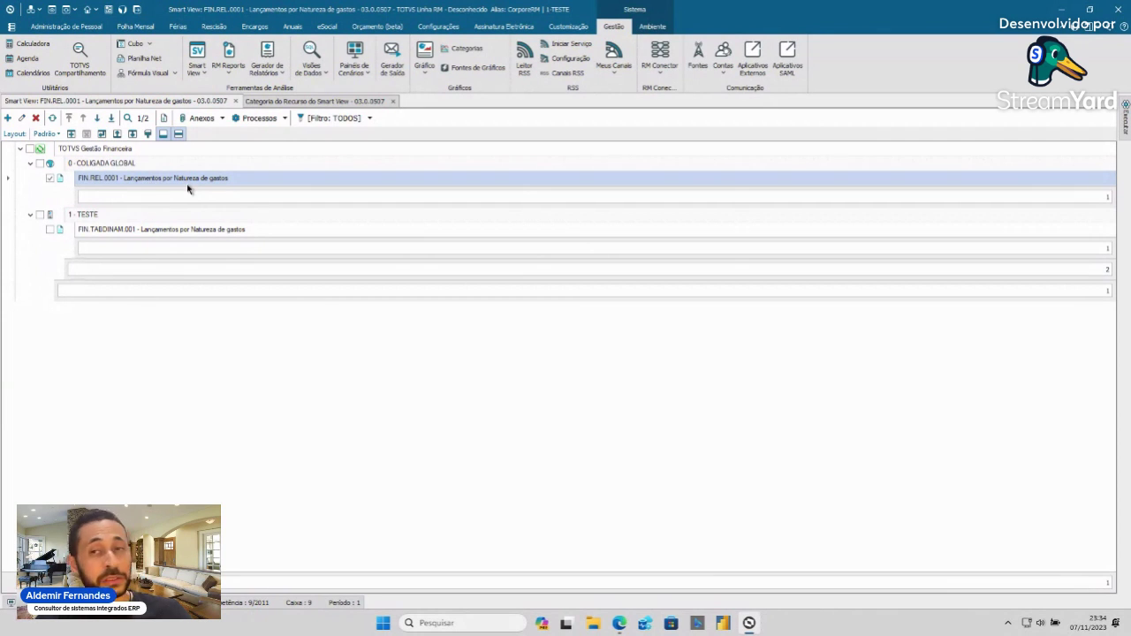
click(188, 232)
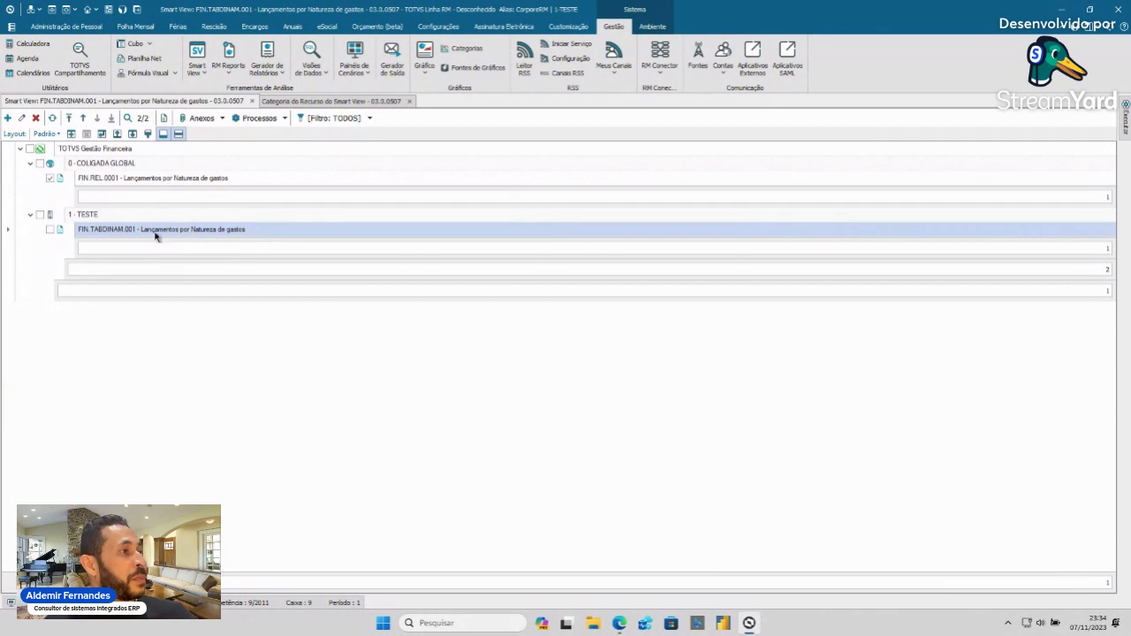
click(189, 181)
click(51, 178)
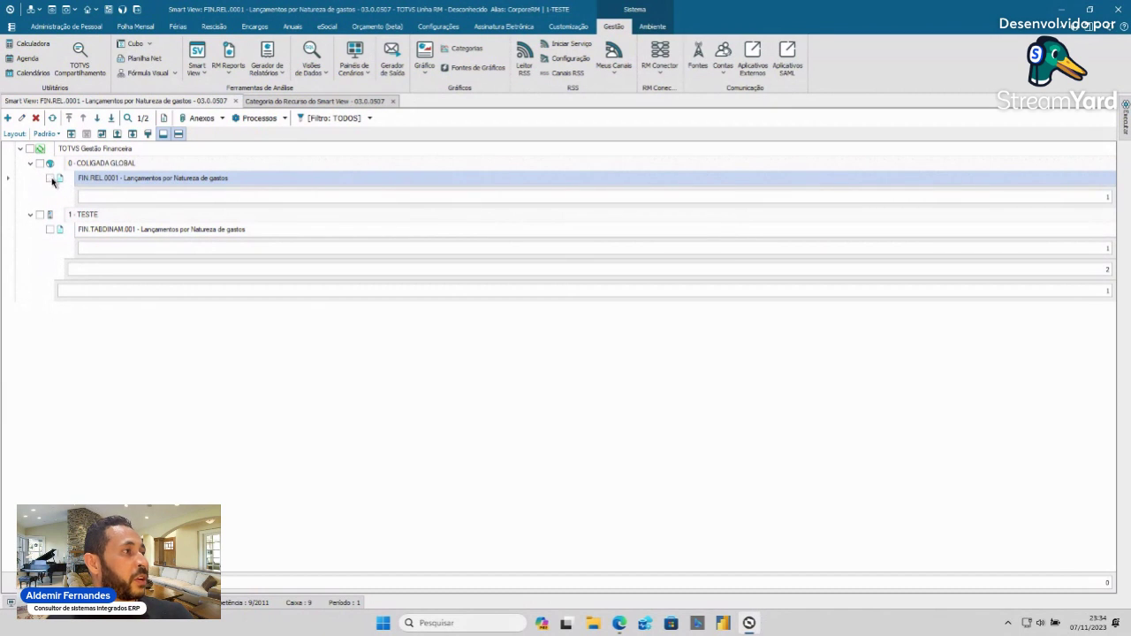
- Edit FIN.REL.0001, list all Smart View resources with the % filter, then cancel the lookup
click(22, 118)
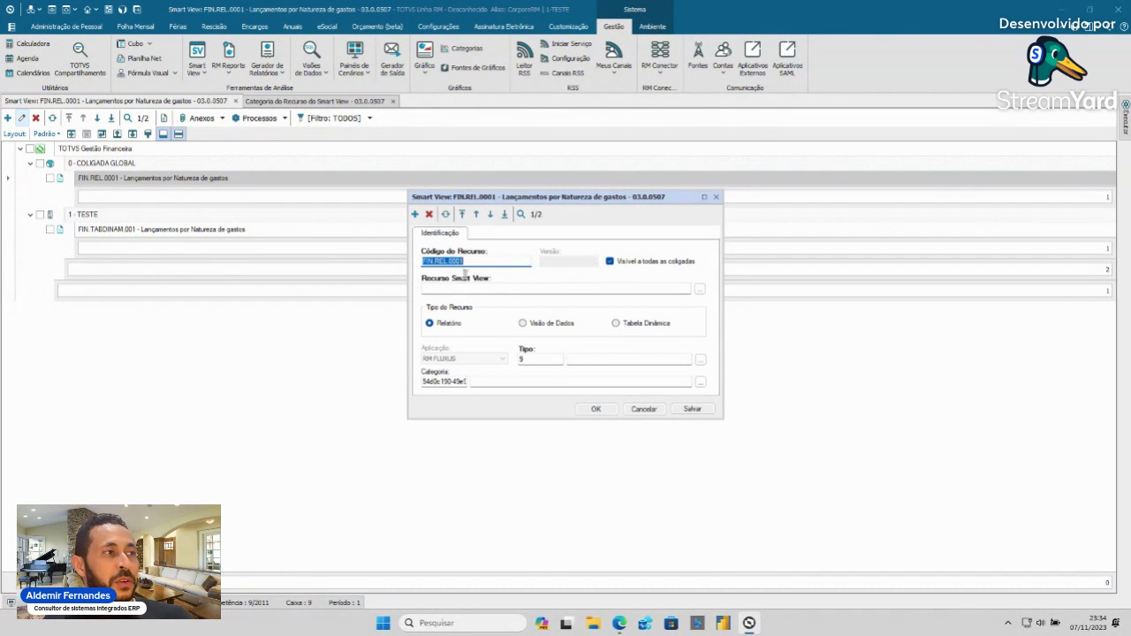
click(491, 263)
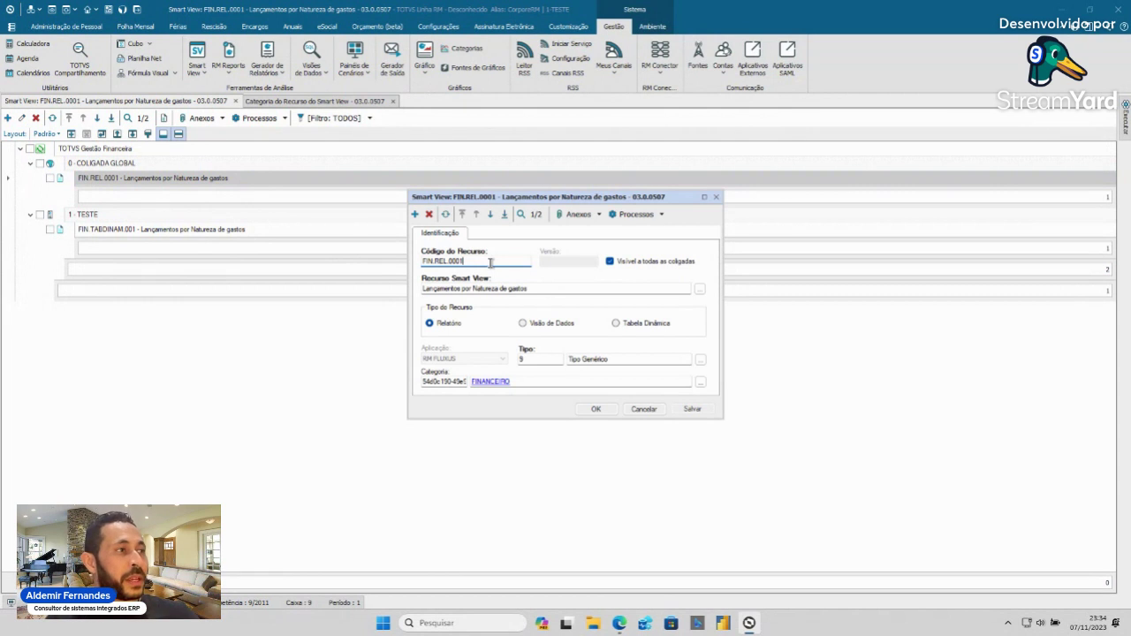
click(700, 289)
text(%)
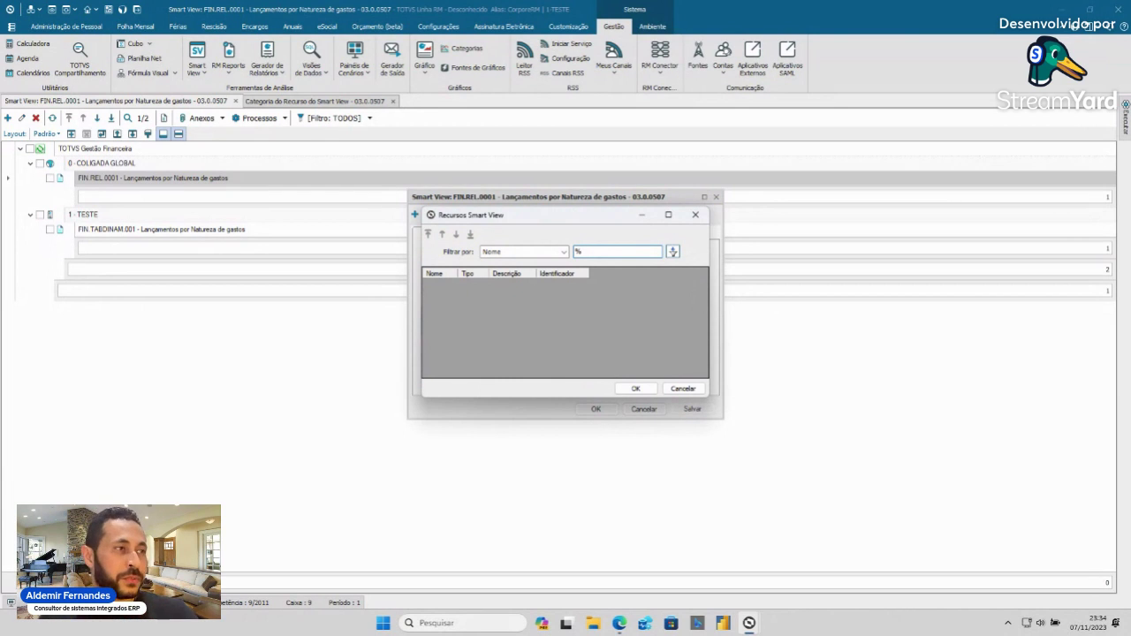
key(Return)
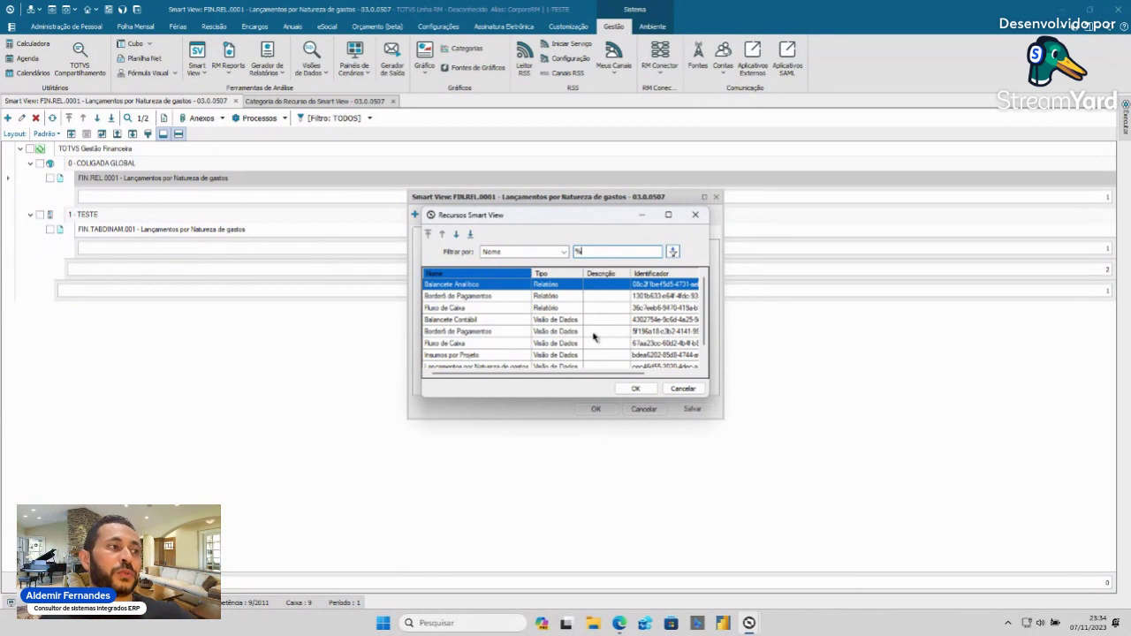
scroll(576, 327, down, 1)
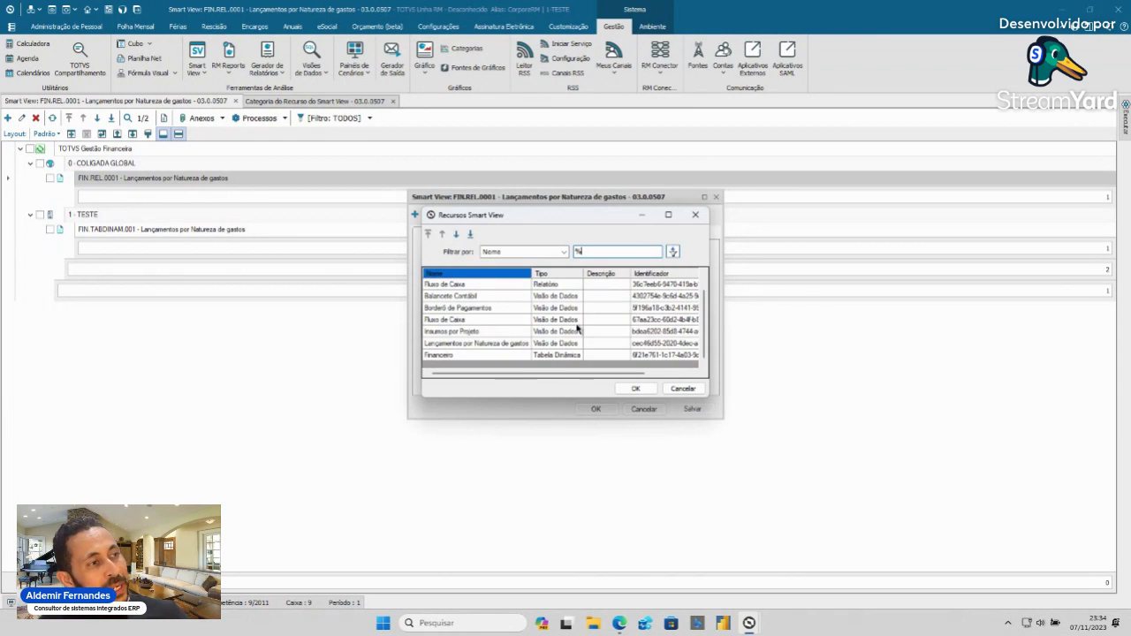
scroll(577, 327, up, 1)
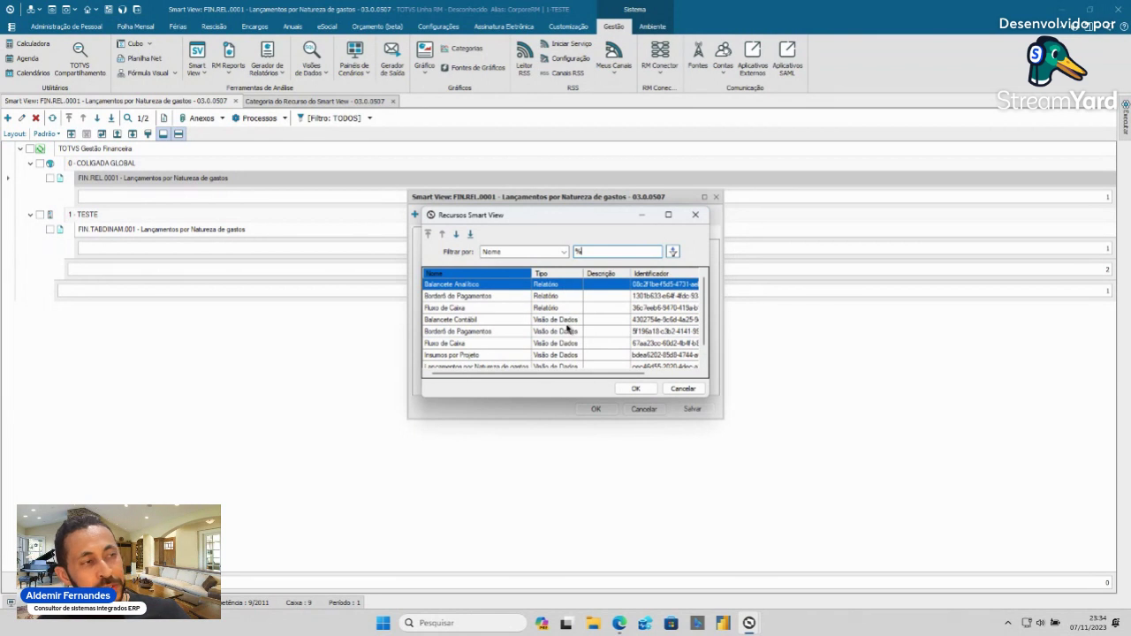
scroll(568, 328, down, 1)
click(685, 390)
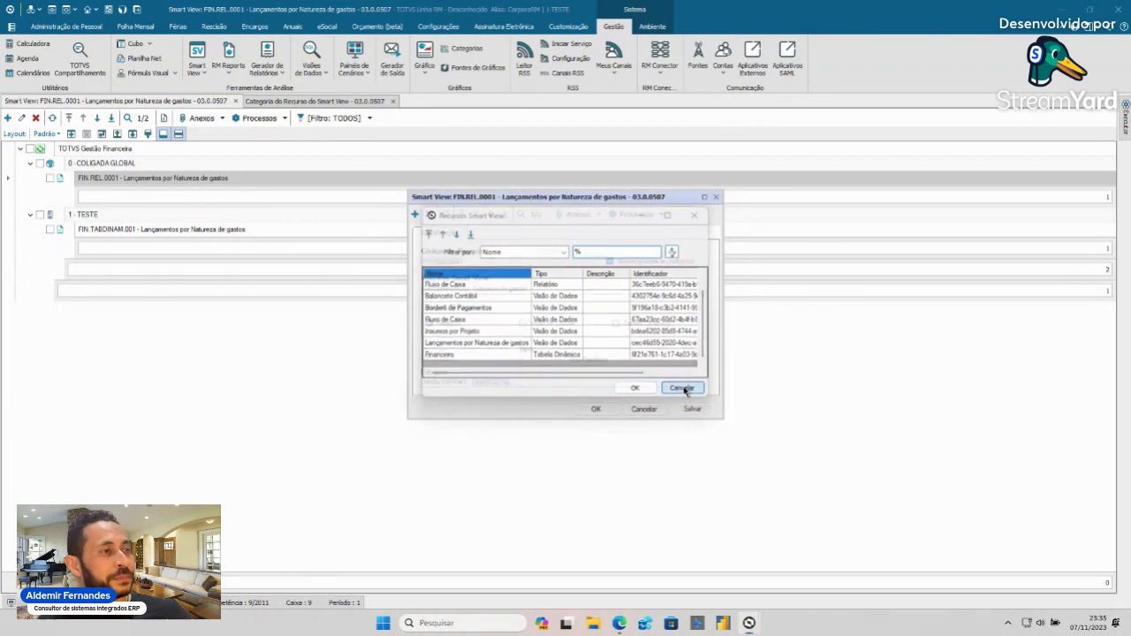
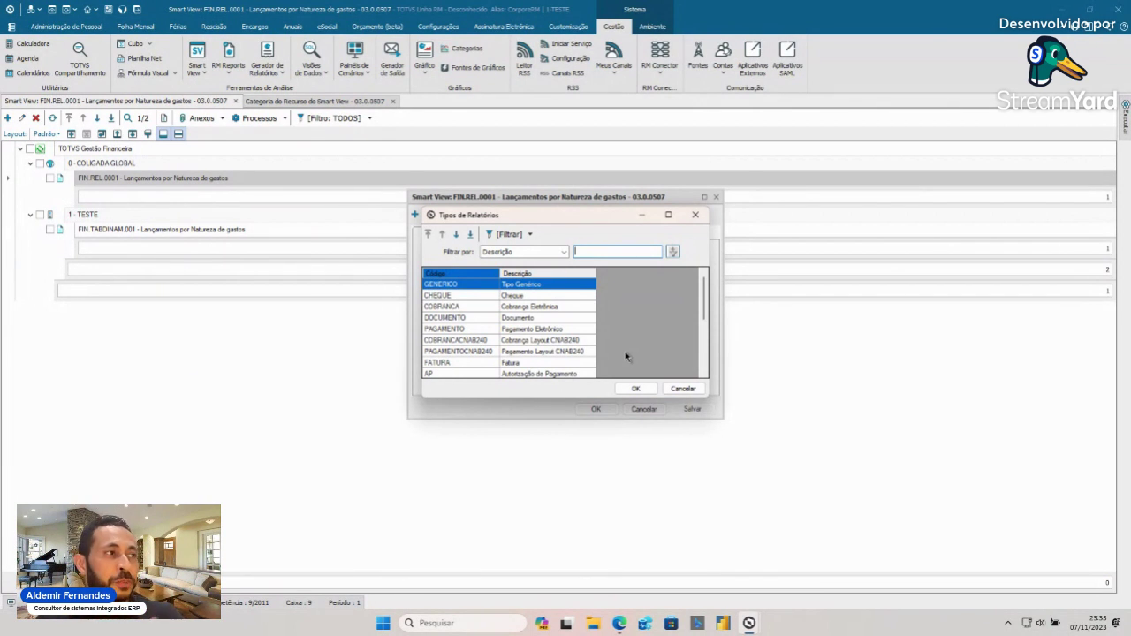
- Cancel the Tipos de Relatórios lookup and switch to the Smart View web portal
click(684, 389)
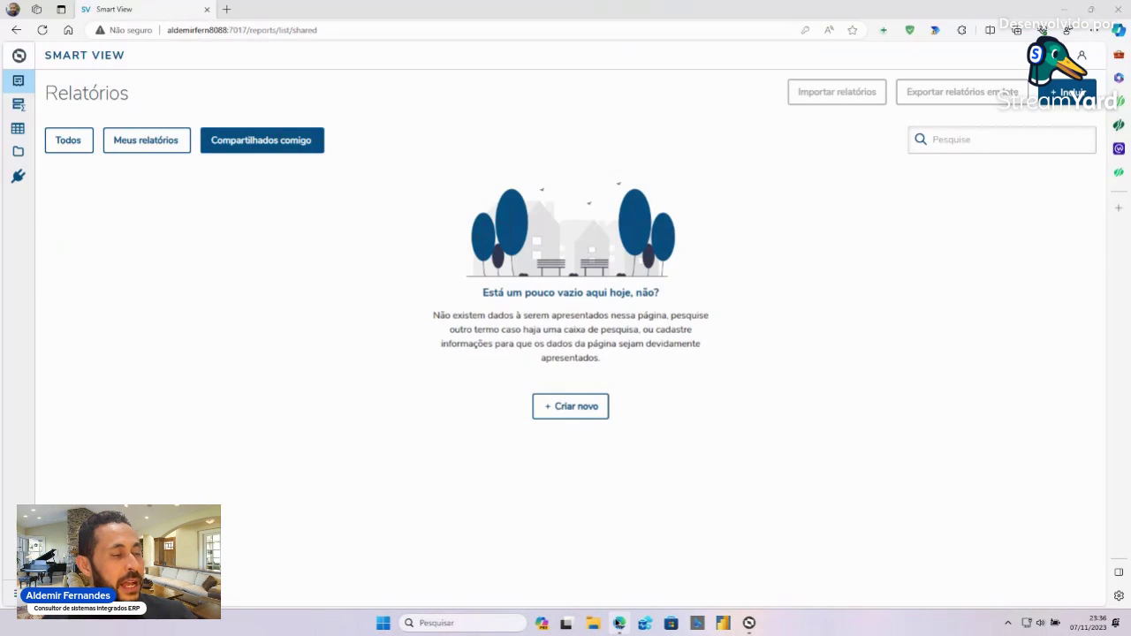
click(619, 623)
- List the Smart View pivot tables, toggling between Compartilhados comigo and Todos
click(20, 104)
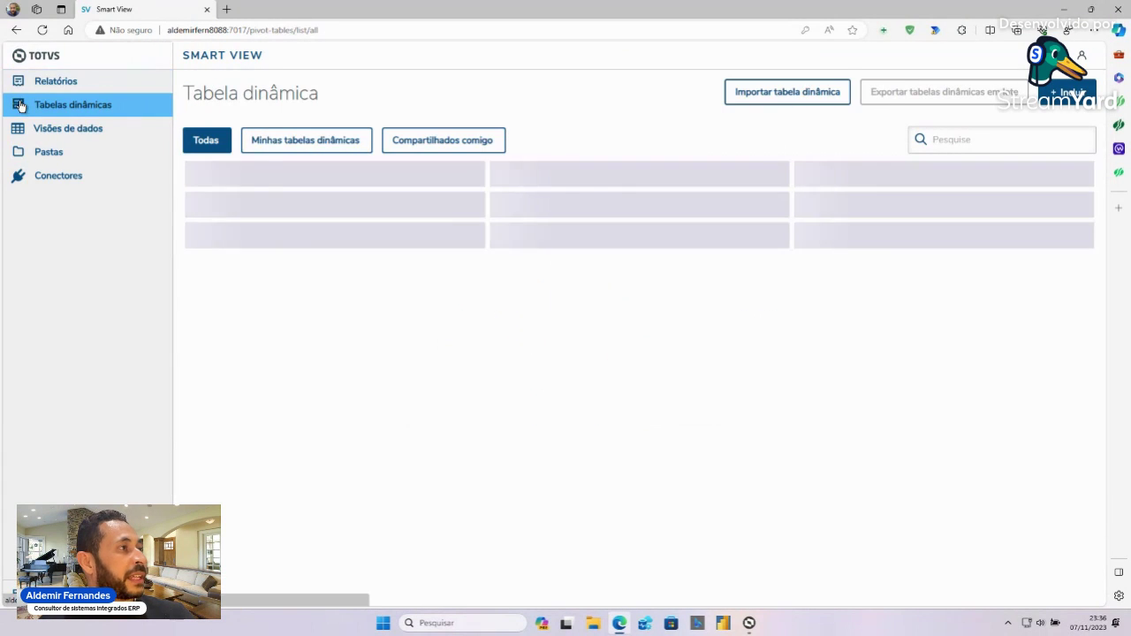
click(318, 140)
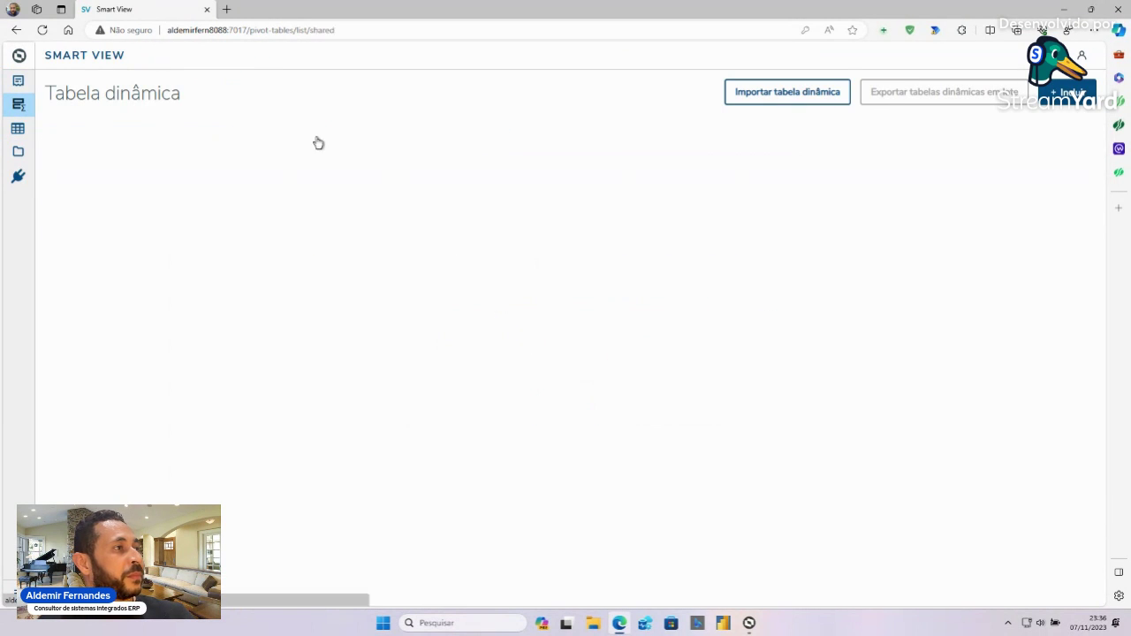
click(184, 141)
click(68, 139)
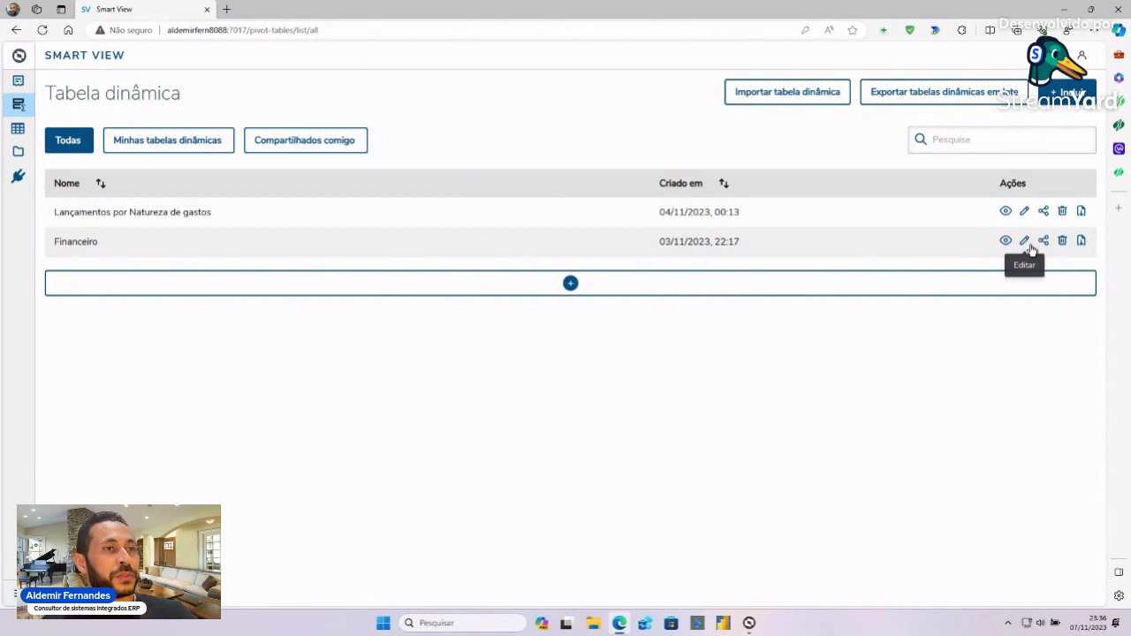
- Review the Financeiro pivot table's Compartilhamento settings, then return to TOTVS RM
click(1027, 244)
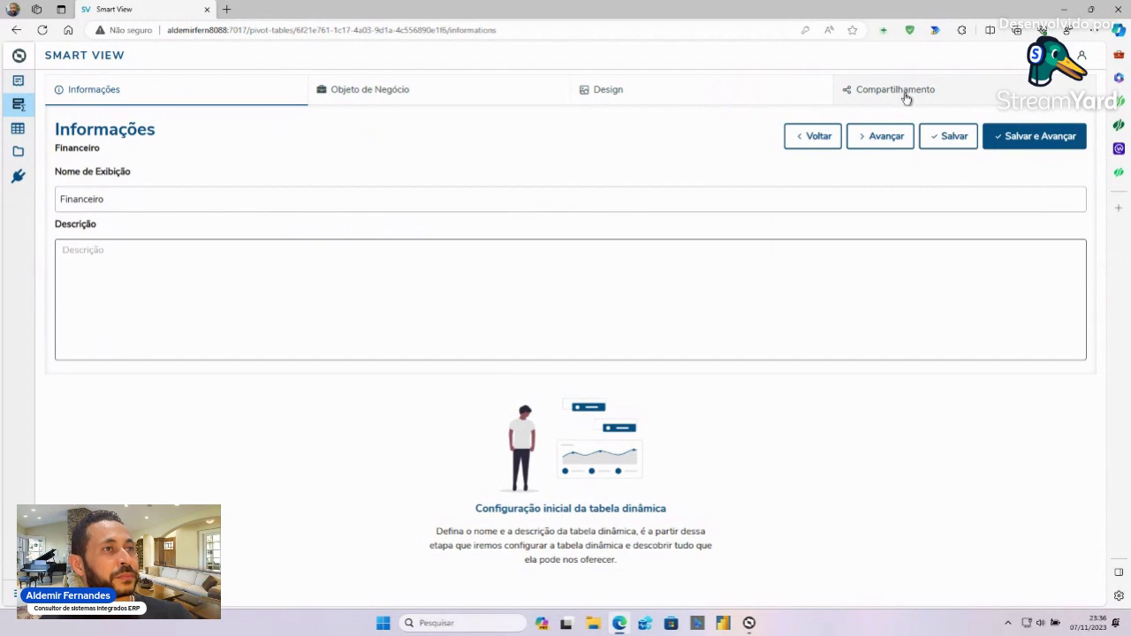
click(905, 94)
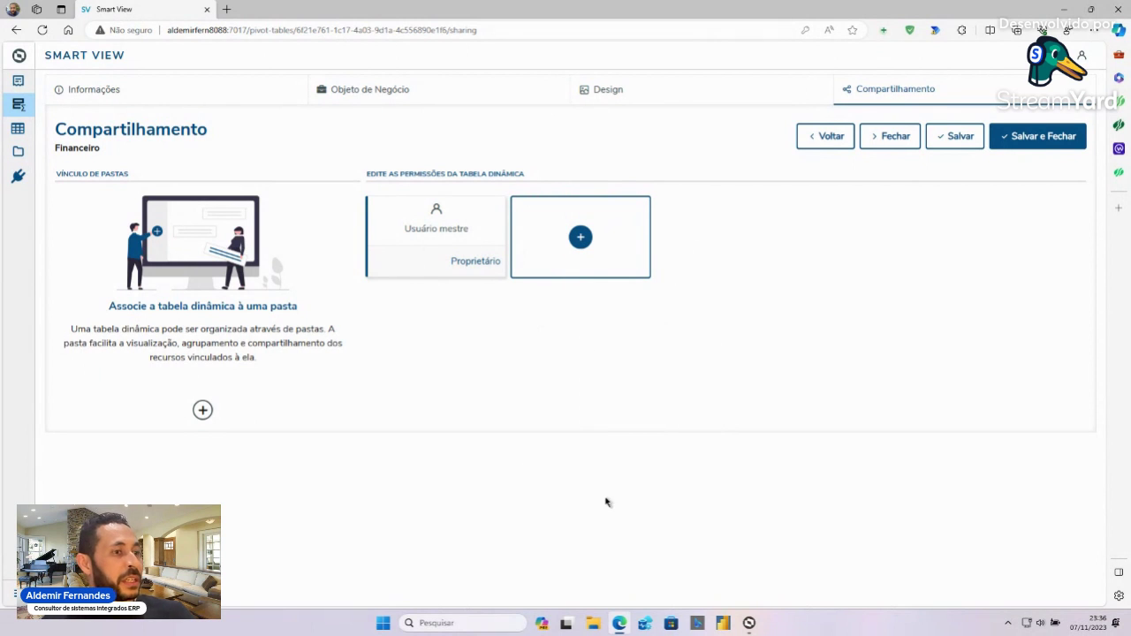
click(748, 623)
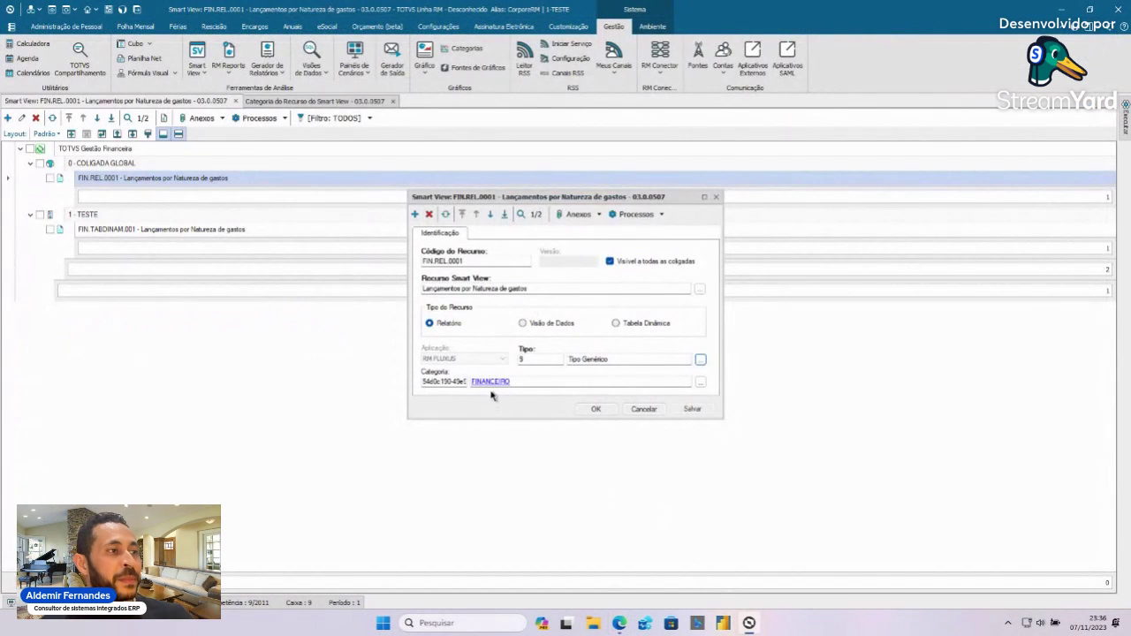
- Review the FINANCEIRO category's profiles (DBA, mestre) and confirm the FIN.REL.0001 resource form
click(491, 382)
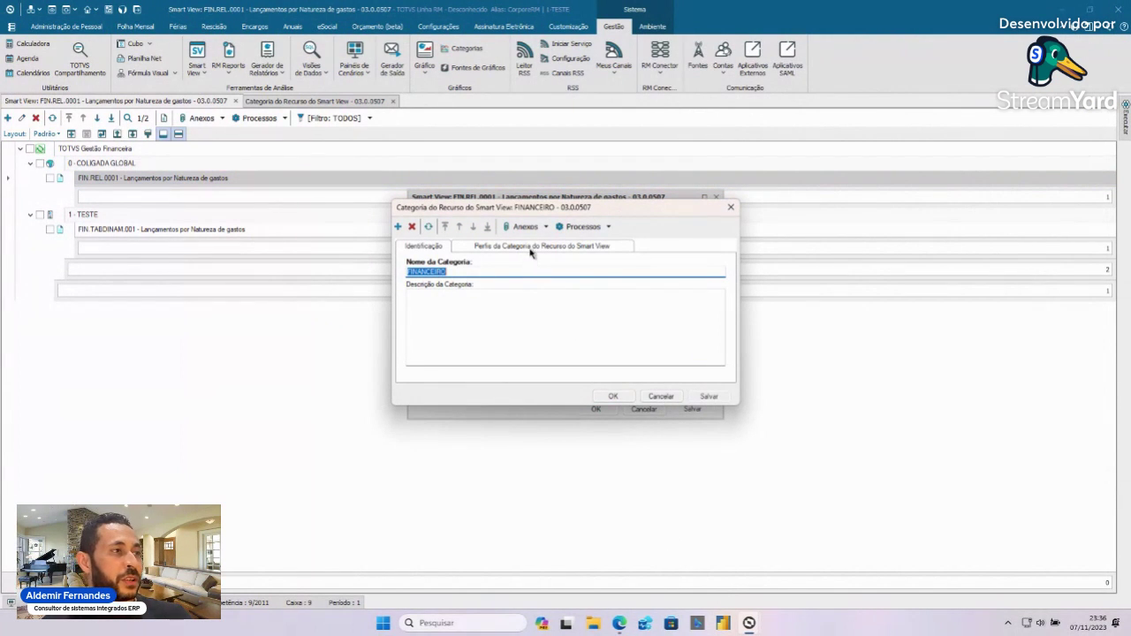
click(531, 249)
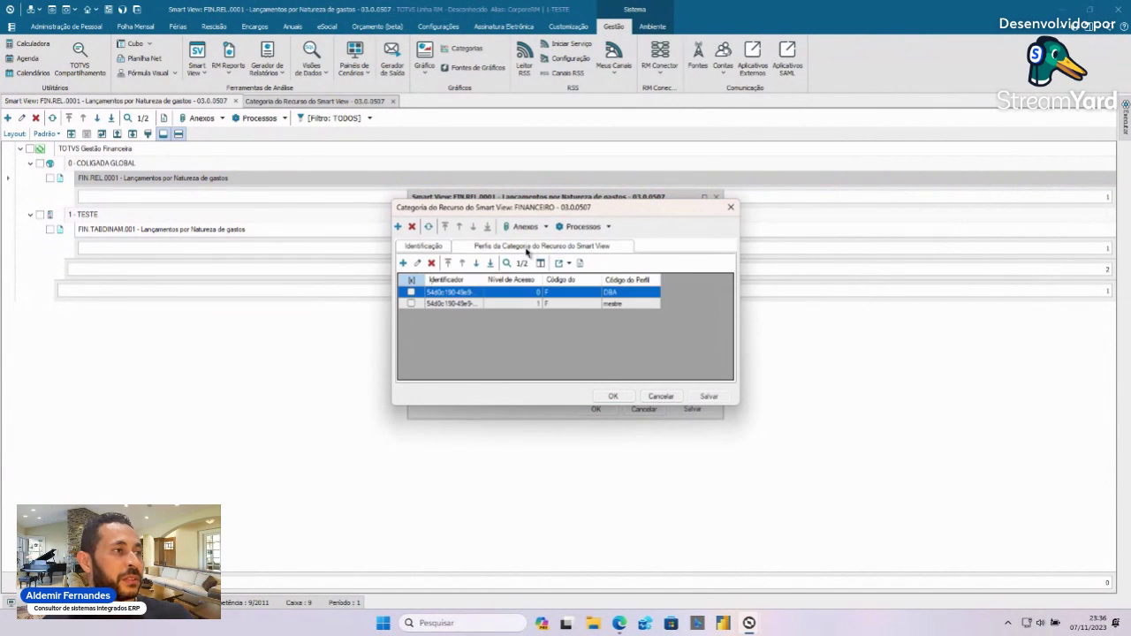
click(663, 397)
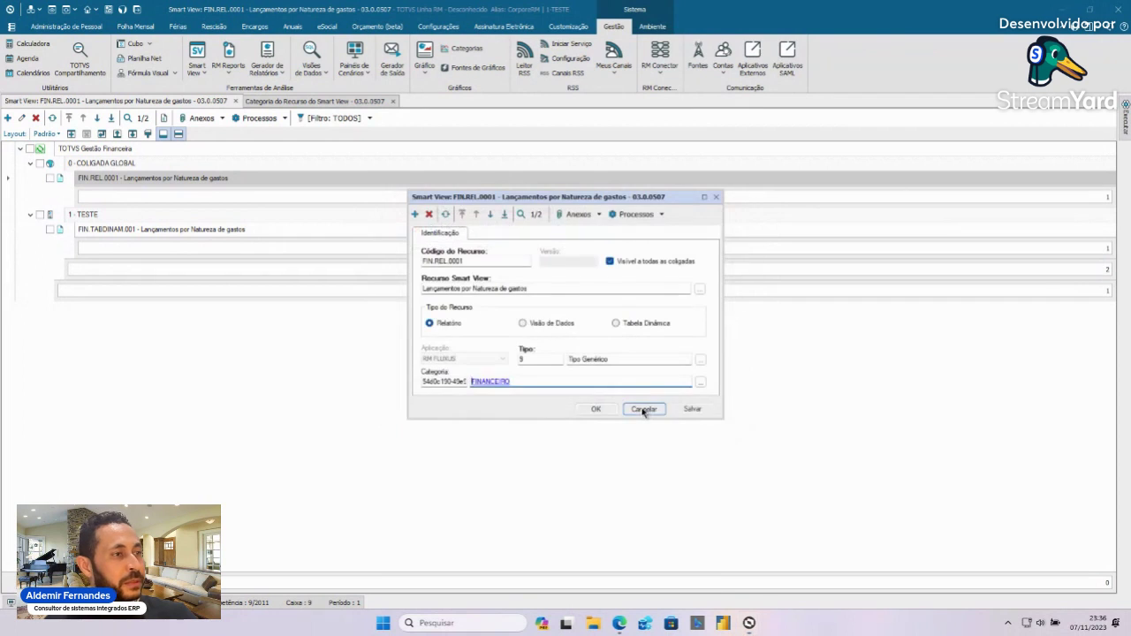
click(594, 410)
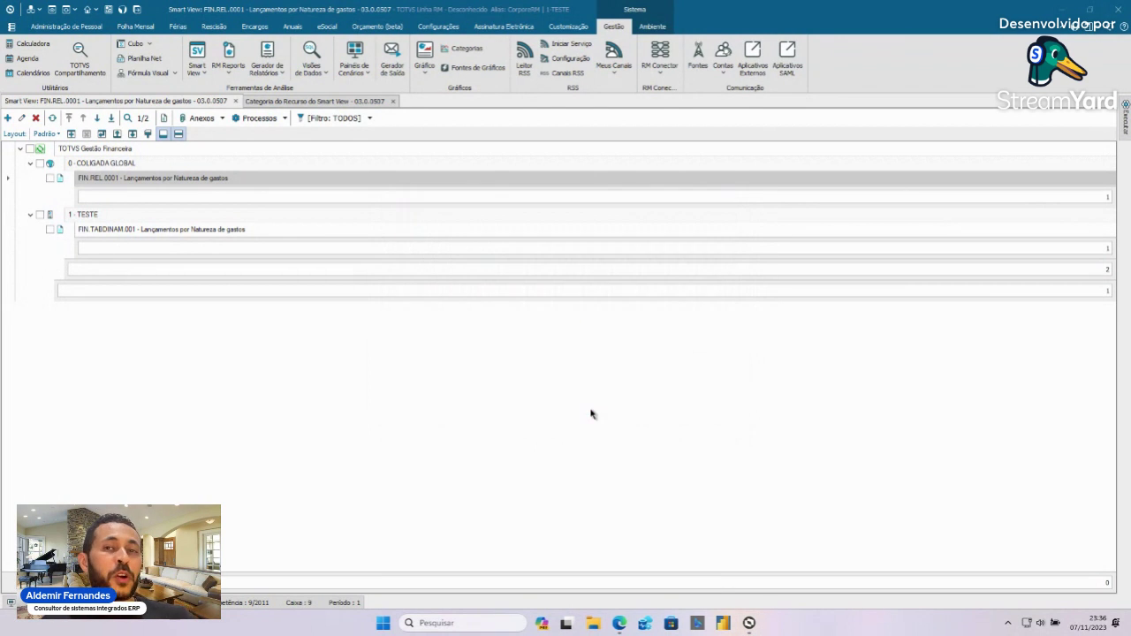
- Tick the FIN.REL.0001 row and bring up the Anexos actions
click(49, 179)
click(285, 118)
click(284, 119)
click(223, 118)
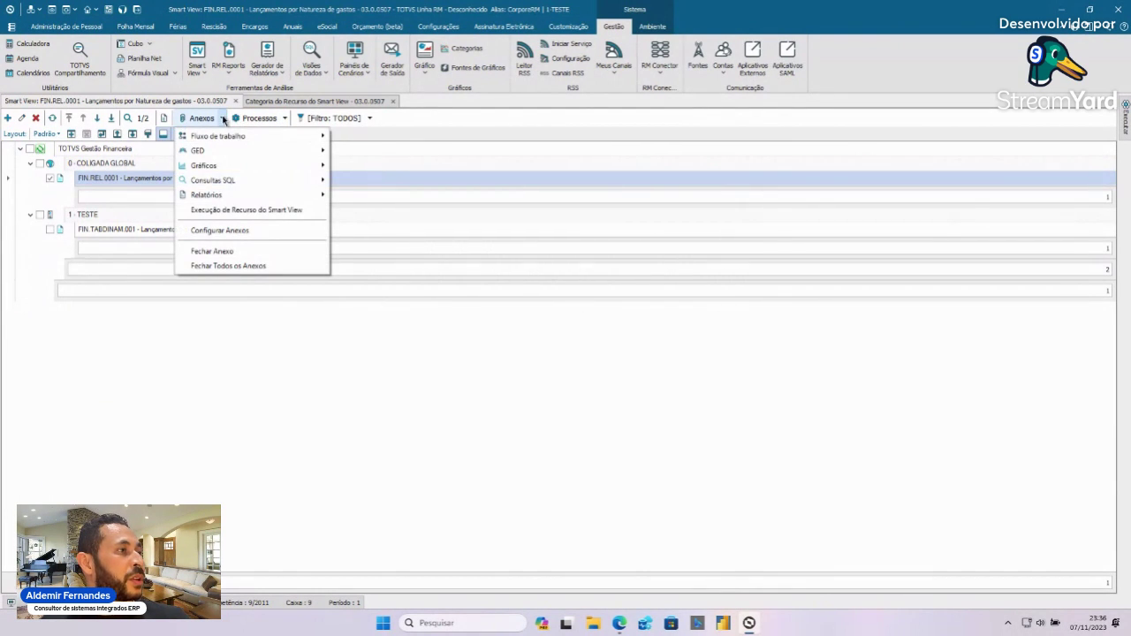
- Run FIN.REL.0001 'Lançamentos por Natureza de gastos' through Smart View and generate the report
click(266, 212)
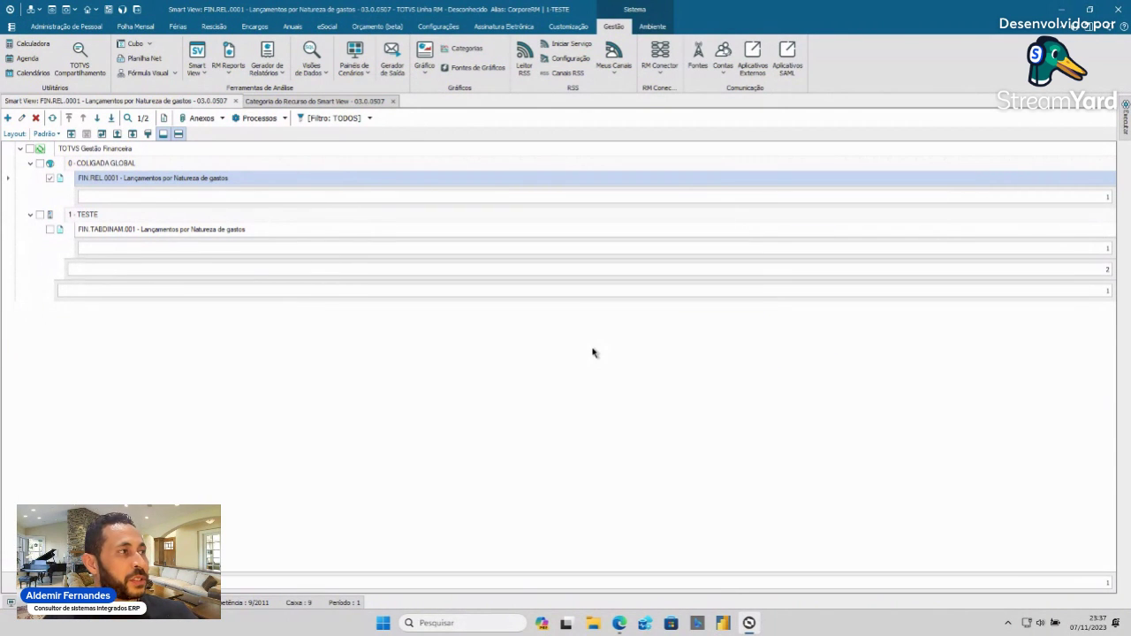
click(313, 100)
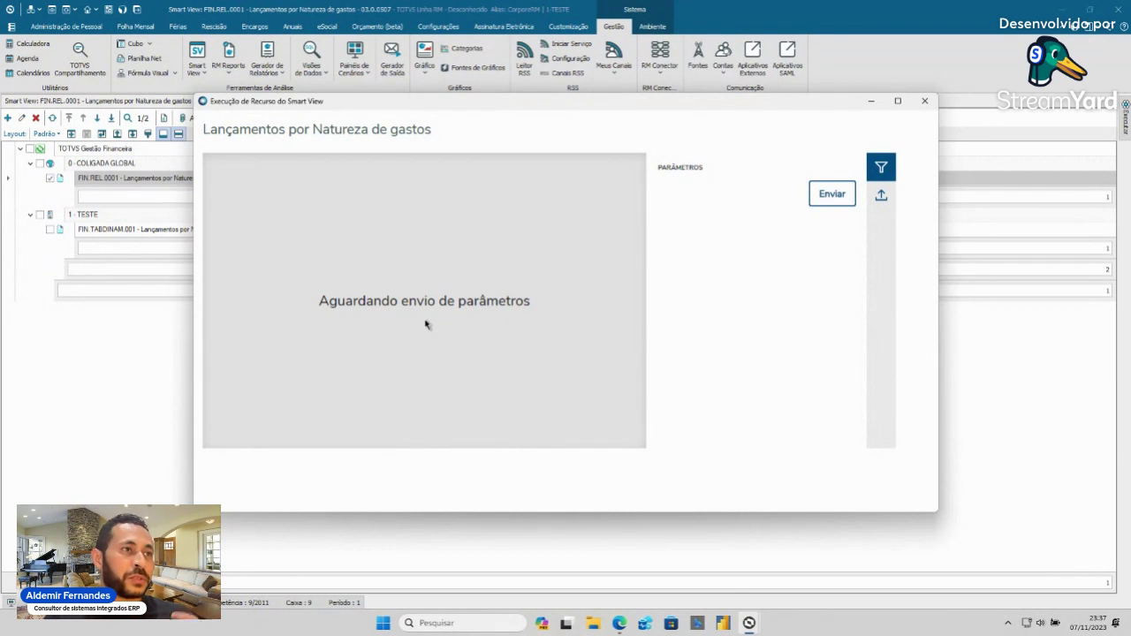
click(831, 195)
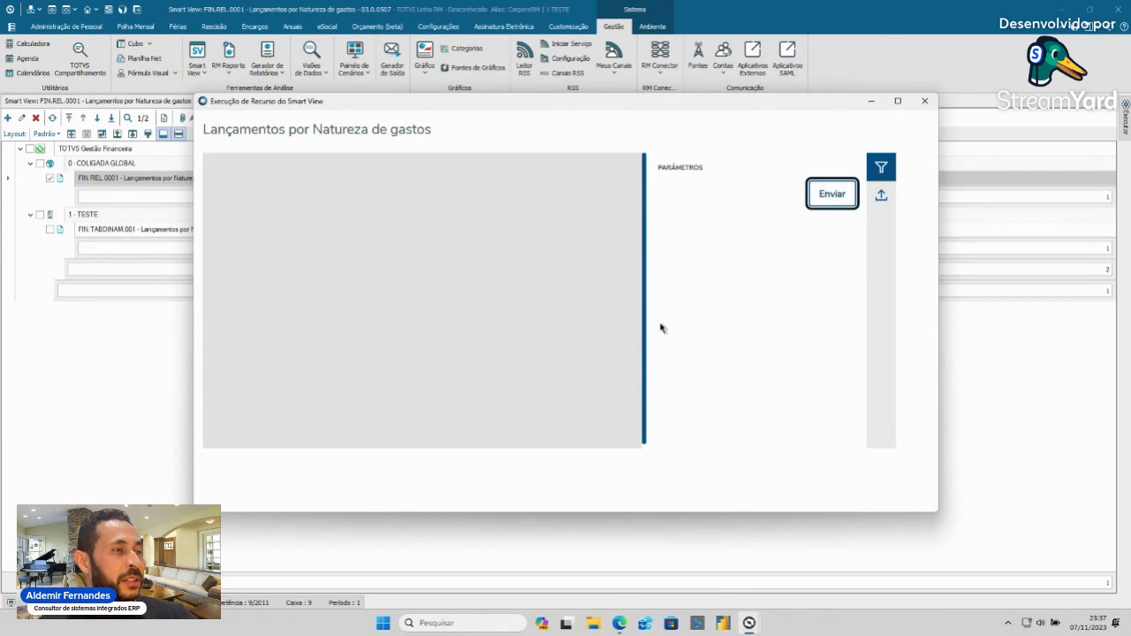
- Scroll through the 24-page report preview and glance at the viewer settings
scroll(590, 310, down, 2)
scroll(591, 311, down, 10)
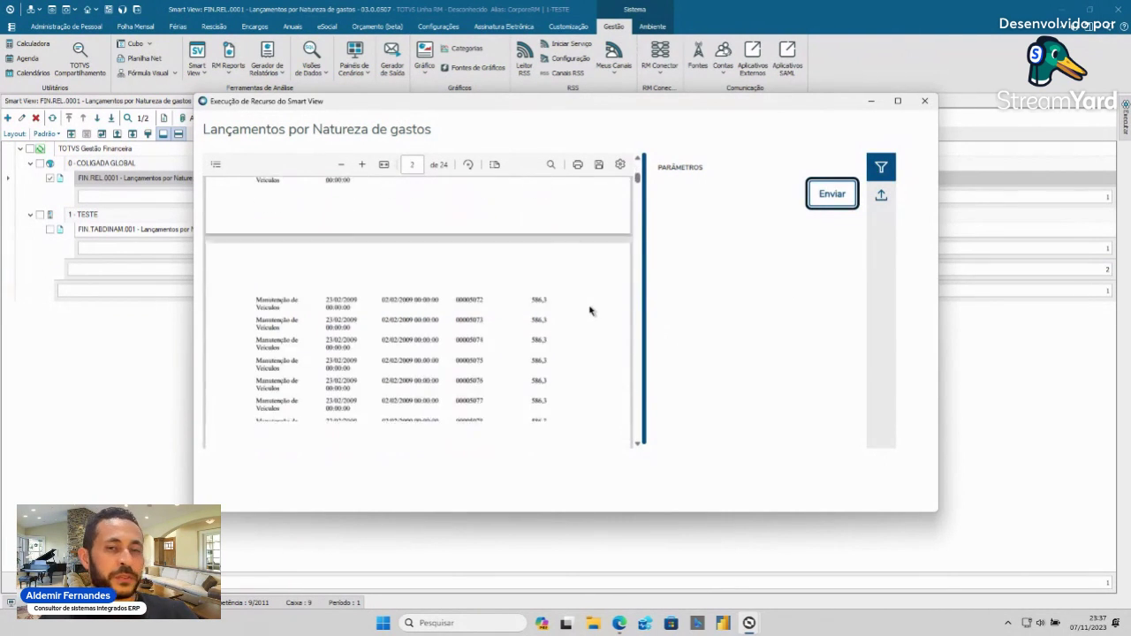
scroll(590, 310, down, 1)
scroll(590, 311, down, 10)
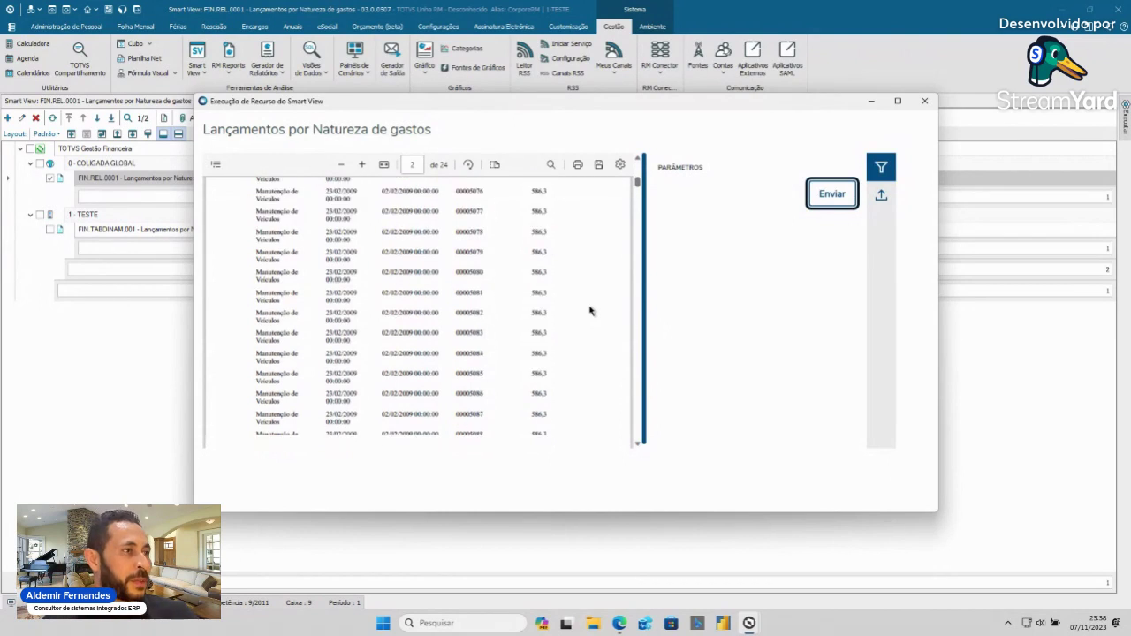
scroll(591, 311, down, 15)
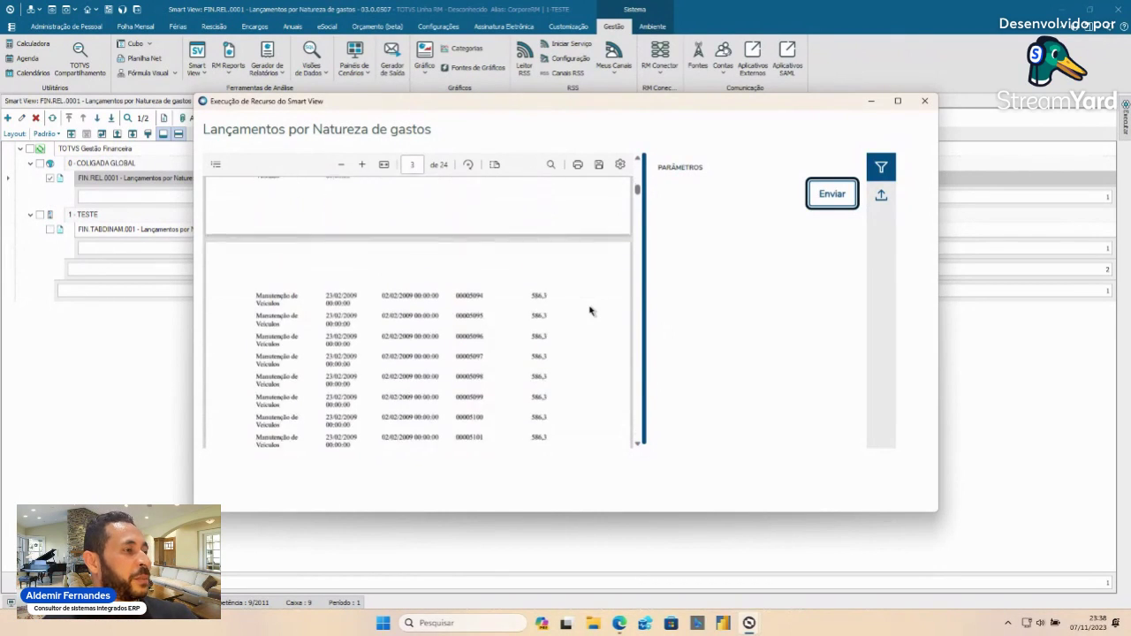
scroll(590, 310, down, 10)
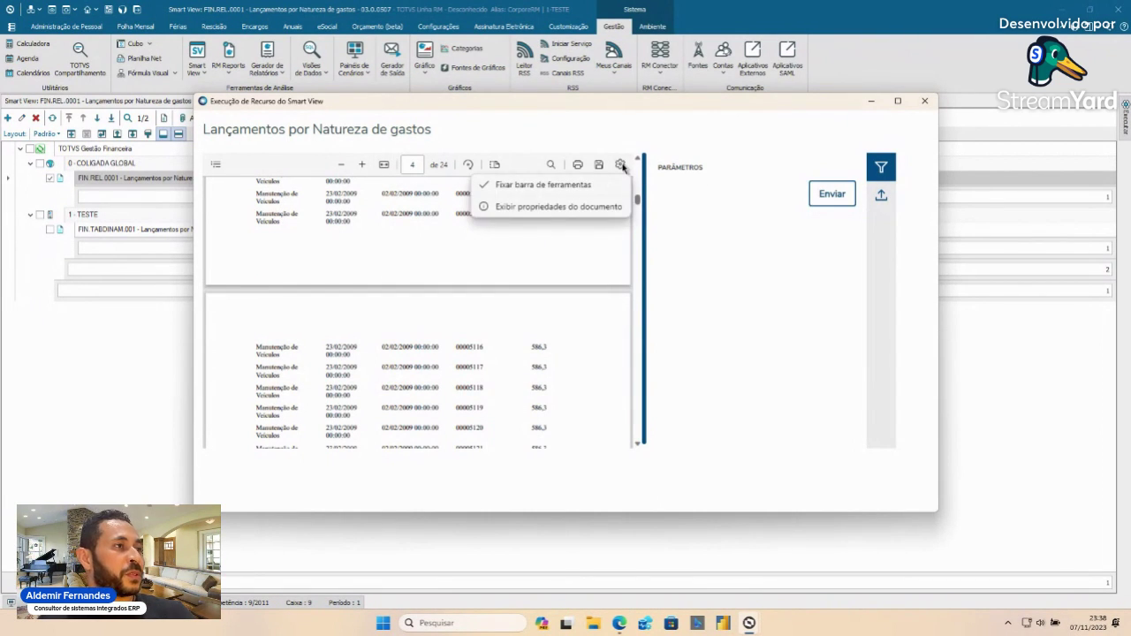
click(622, 165)
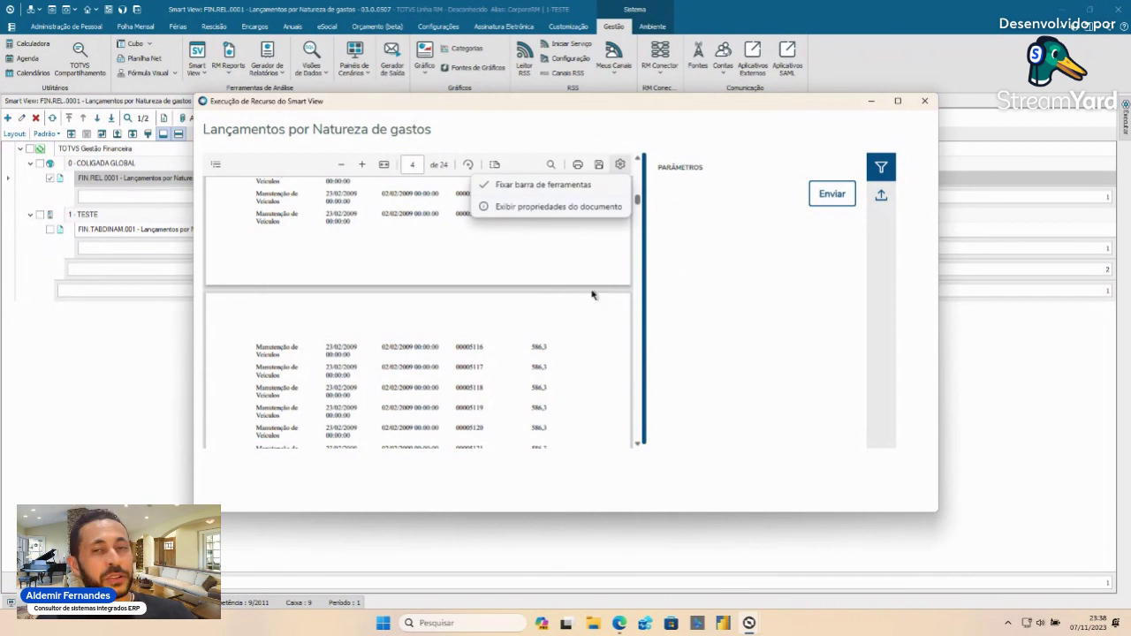
click(691, 288)
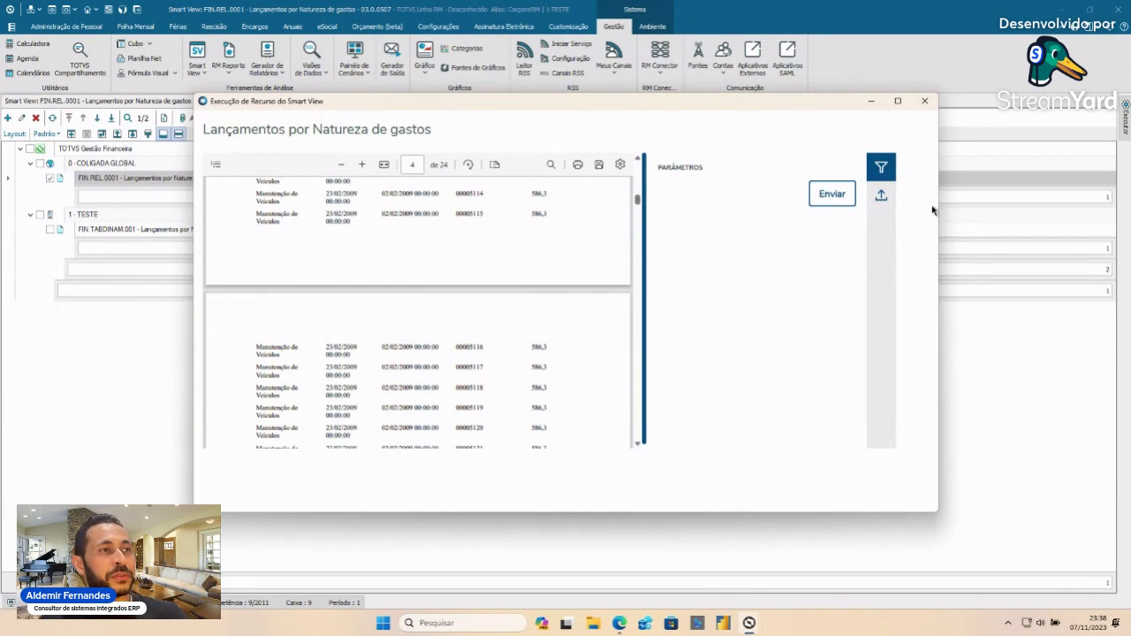
- Browse the export formats without choosing one, then close the report window
click(881, 196)
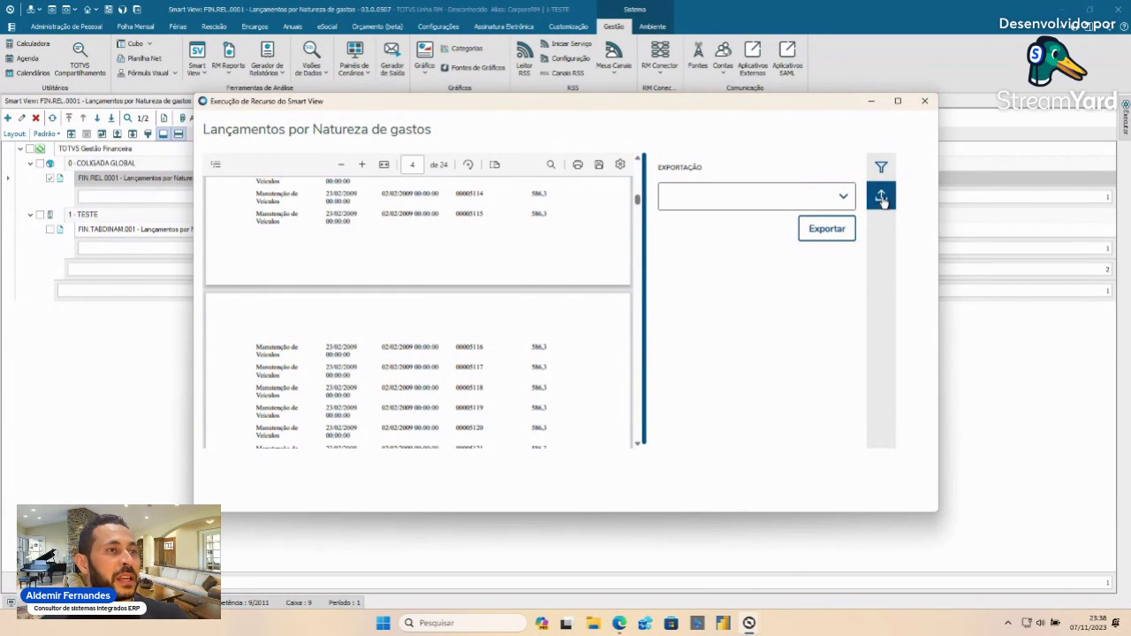
click(844, 198)
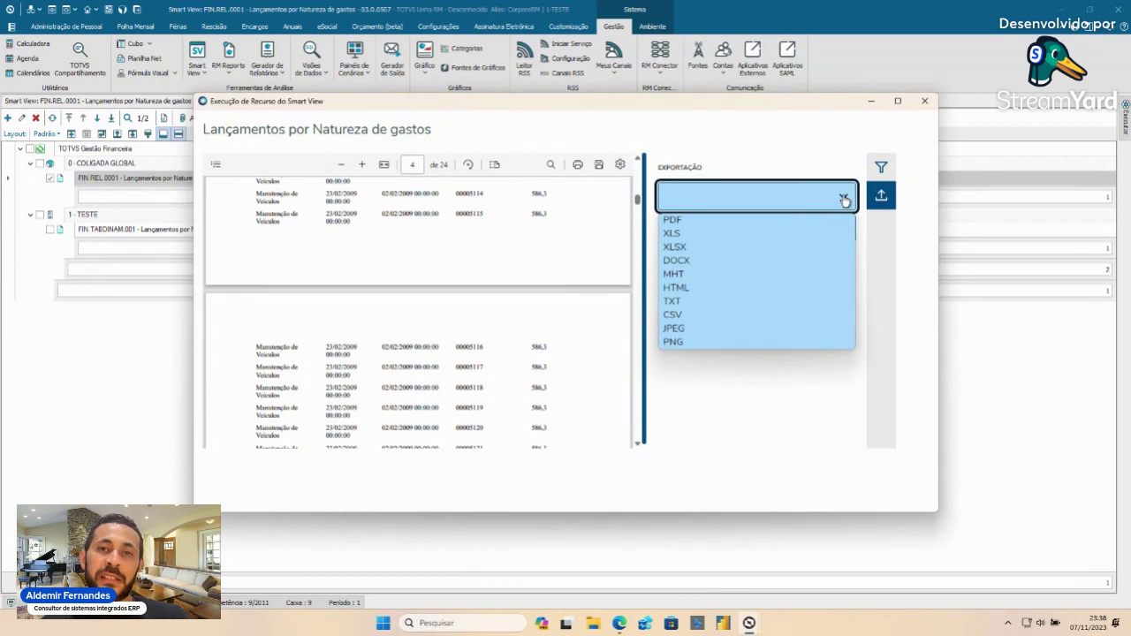
click(845, 198)
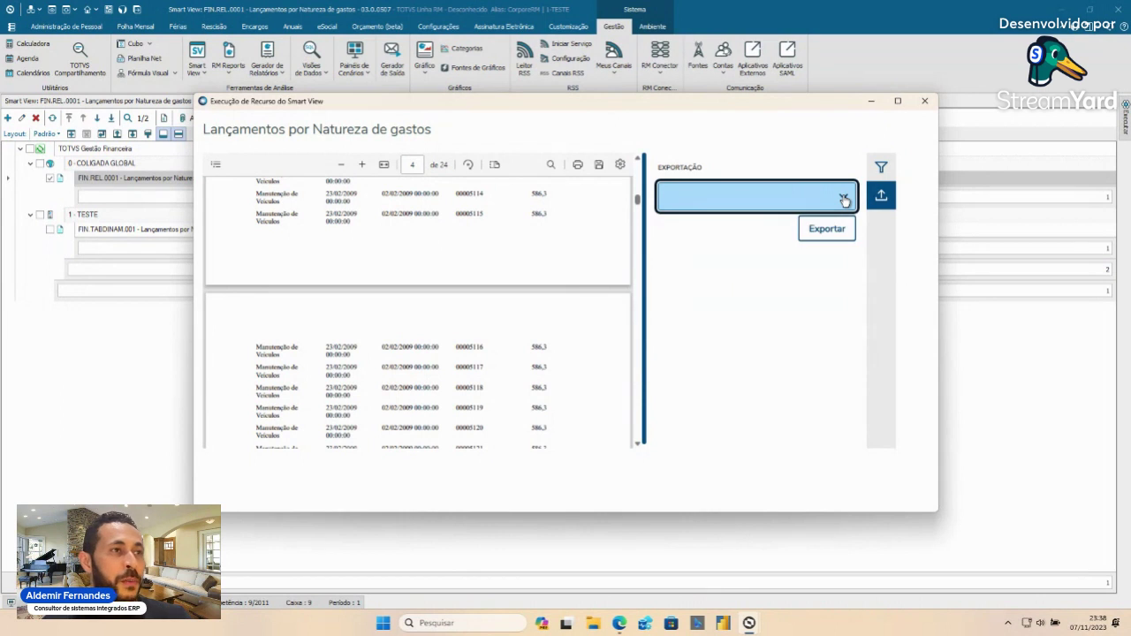
click(926, 102)
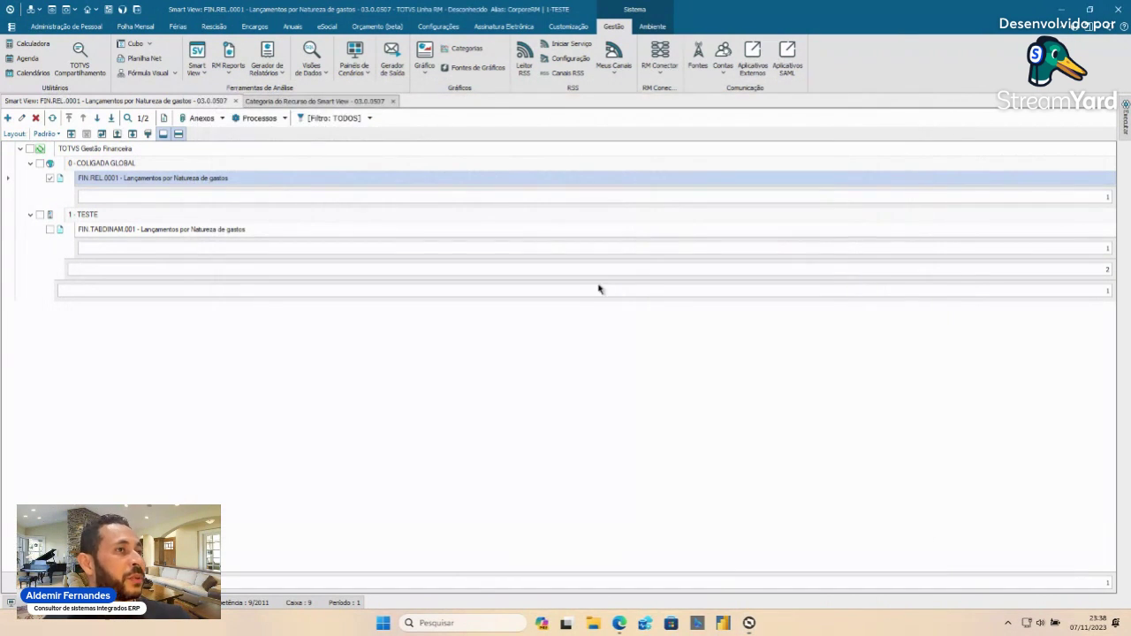
- Run FIN.TABDINAM.001, showing four expense natures under A PAGAR totalling 6,00
click(51, 229)
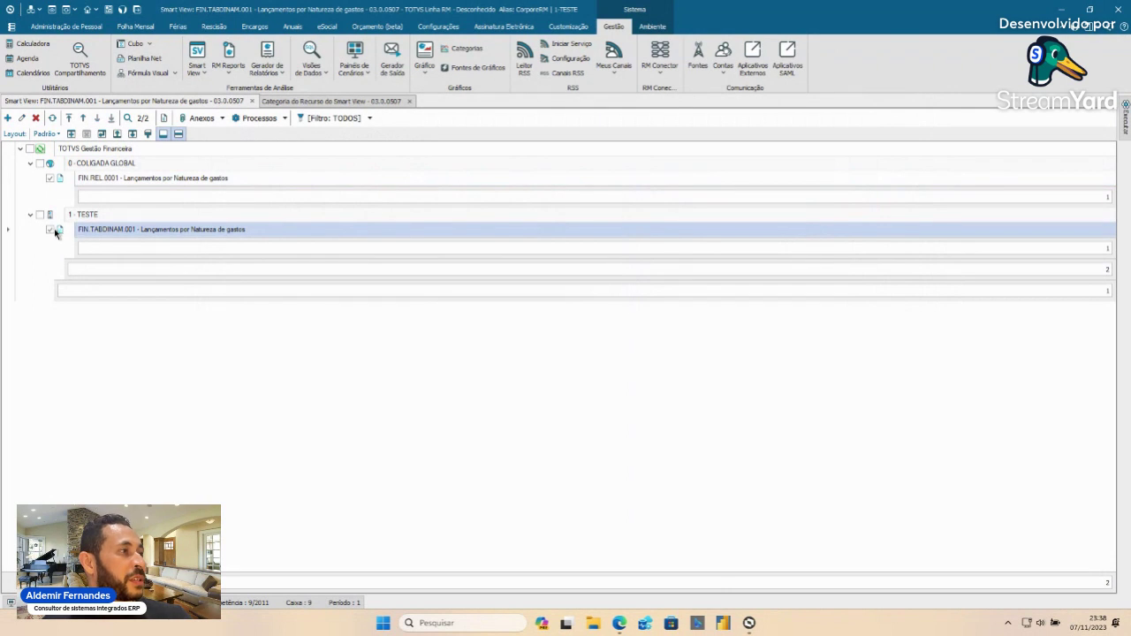
click(221, 118)
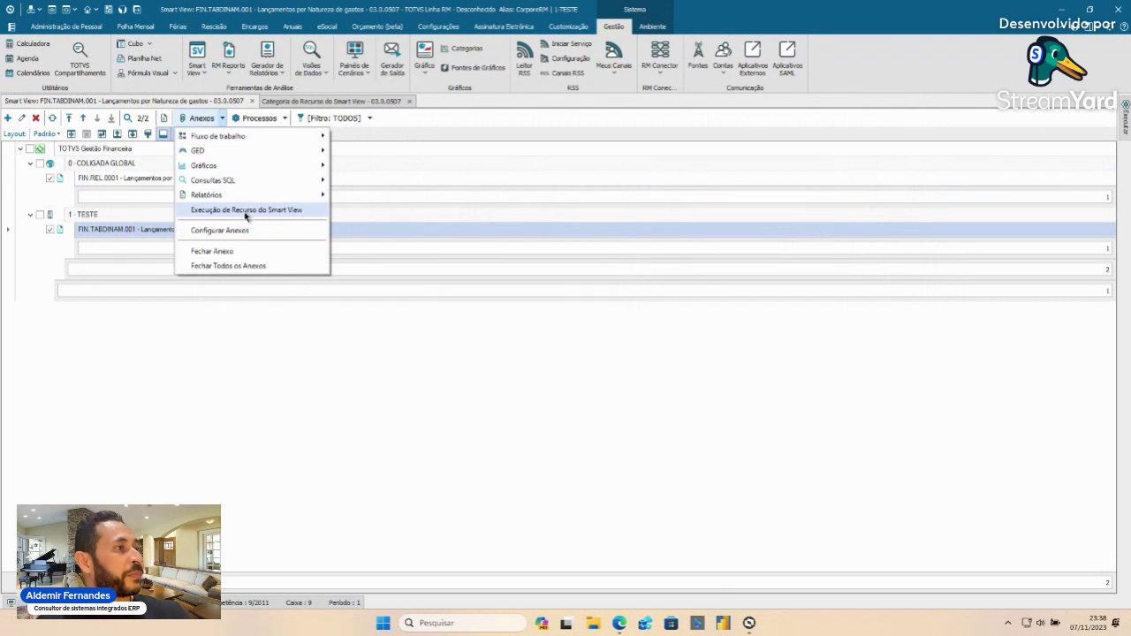
click(246, 212)
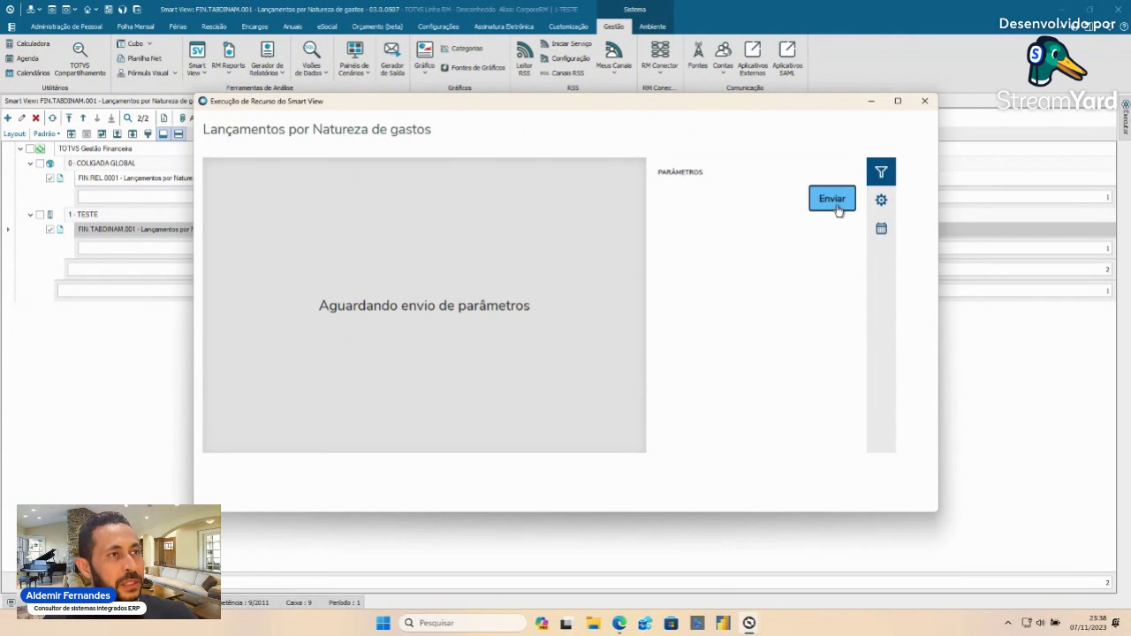
click(833, 202)
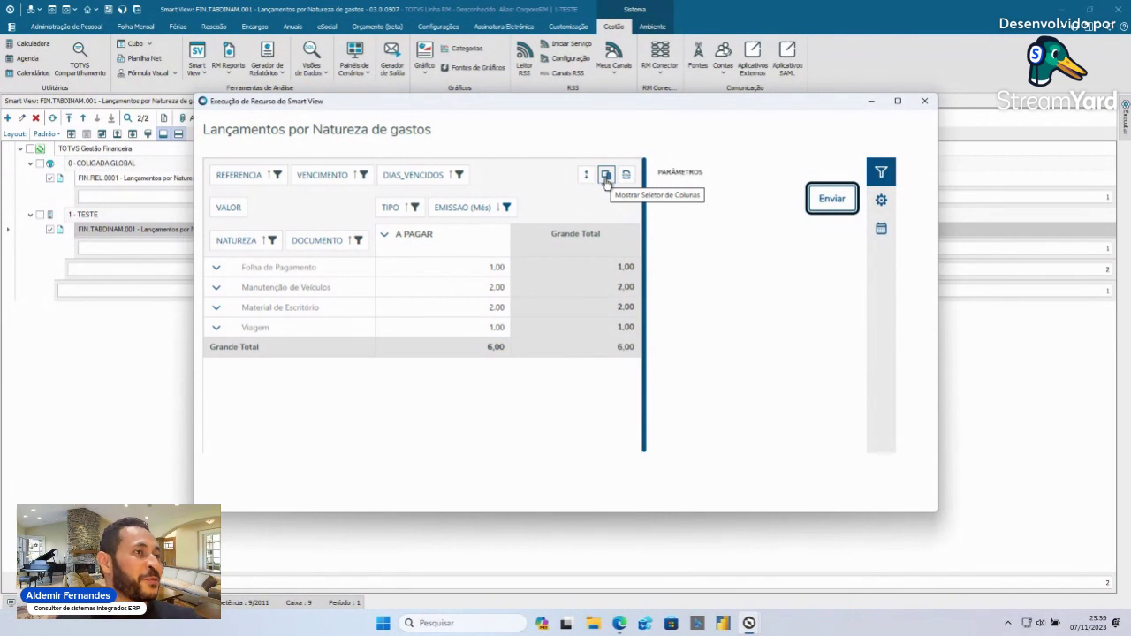
- Add DIAS_VENCIDOS to the pivot's data fields via the column selector
click(606, 176)
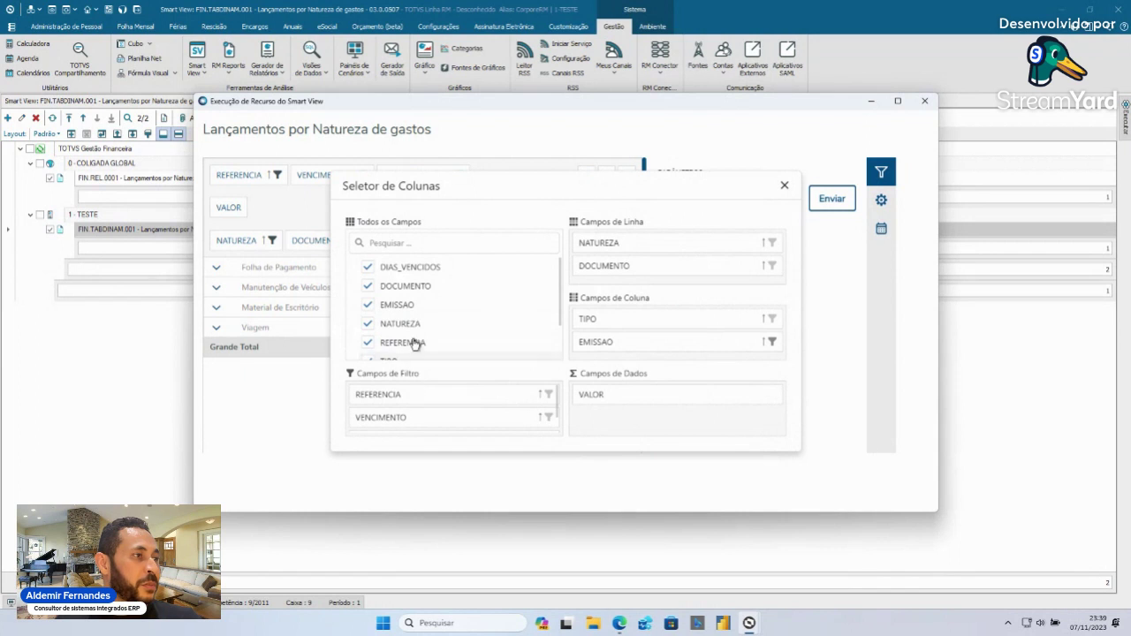
mouse_move(419, 268)
mouse_down()
mouse_move(622, 421)
mouse_move(429, 262)
mouse_move(424, 270)
mouse_up()
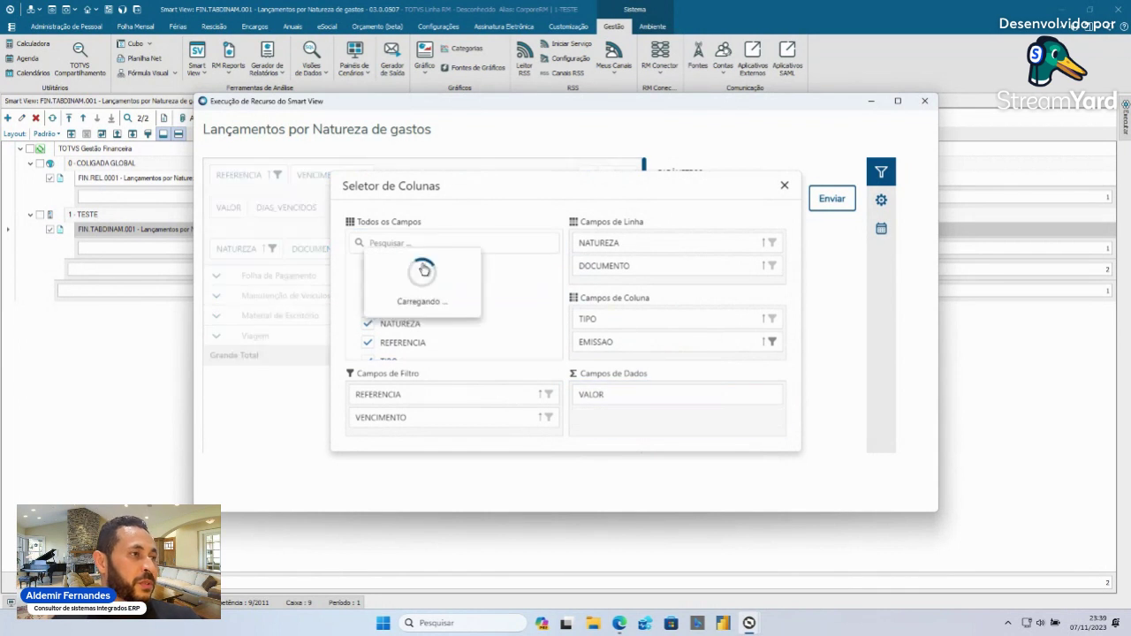
click(784, 187)
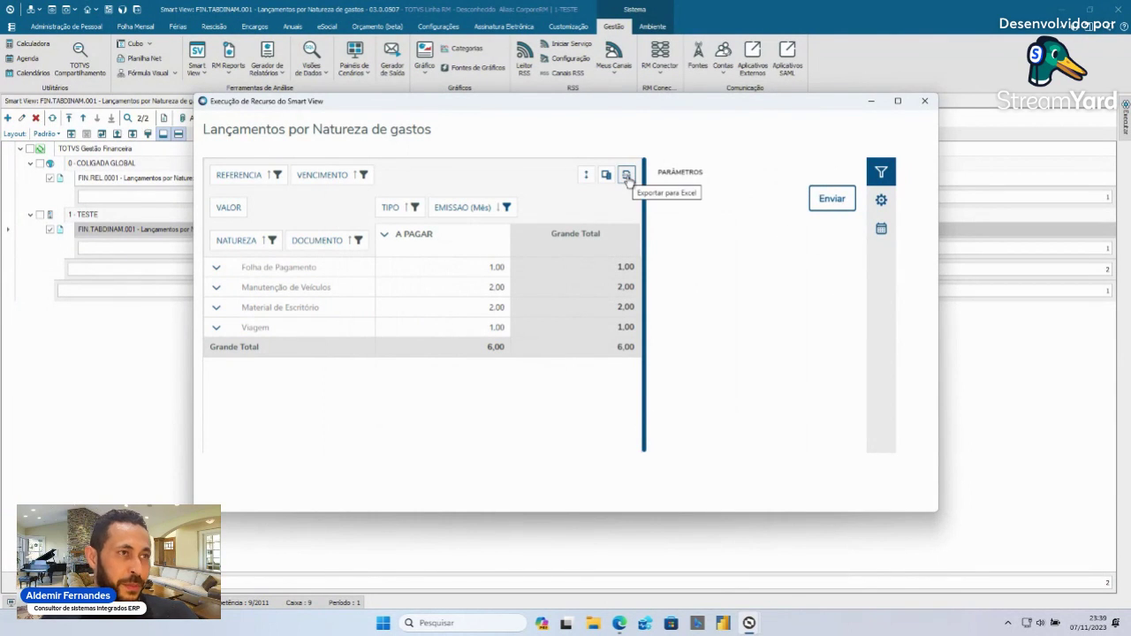
- Group VENCIMENTO dates by Mês in Grupo de Datas, then close the pivot window
click(881, 202)
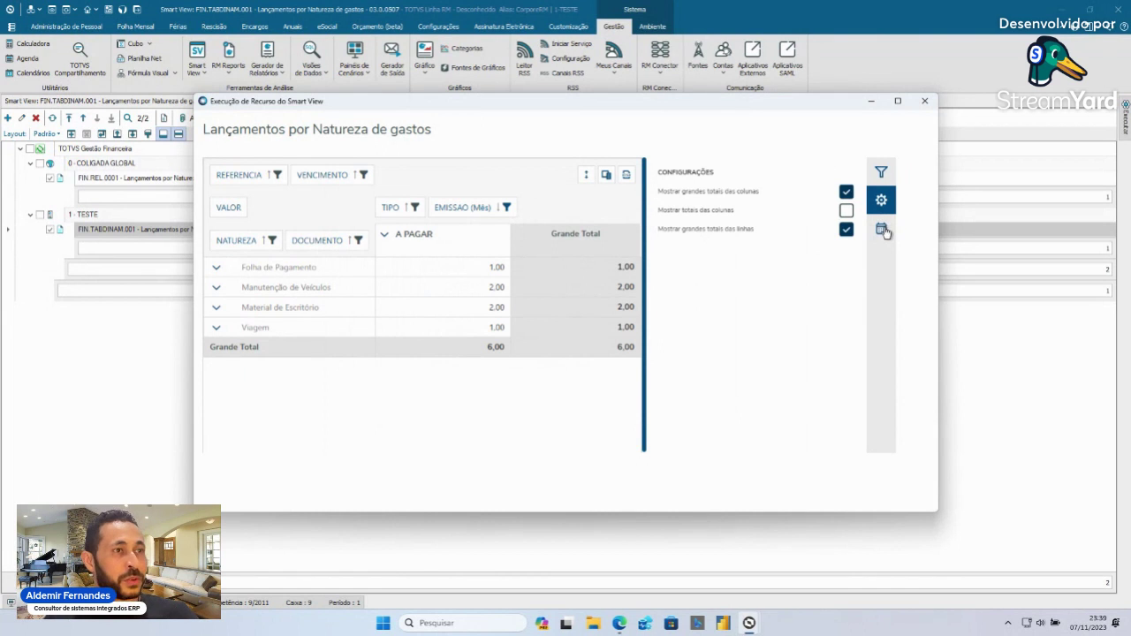
click(882, 230)
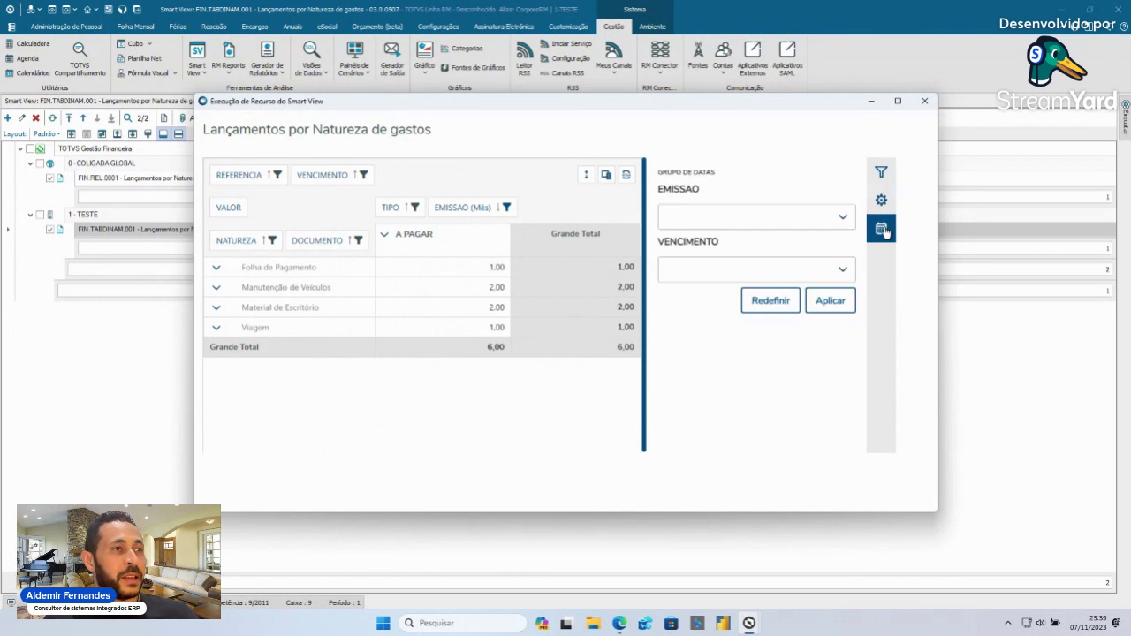
click(835, 302)
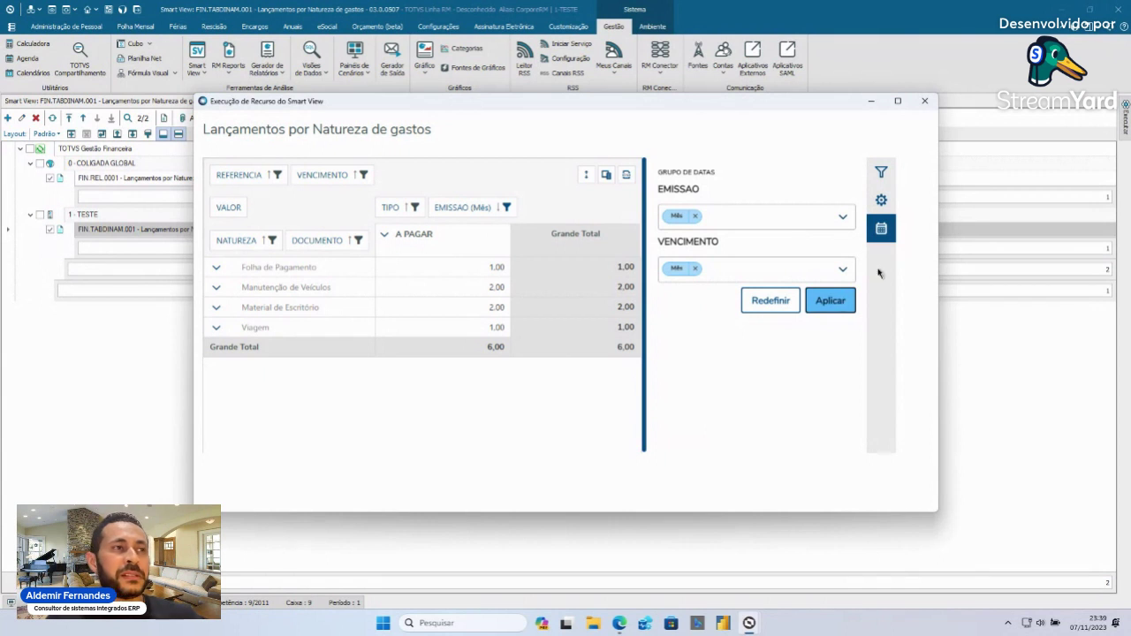
click(925, 101)
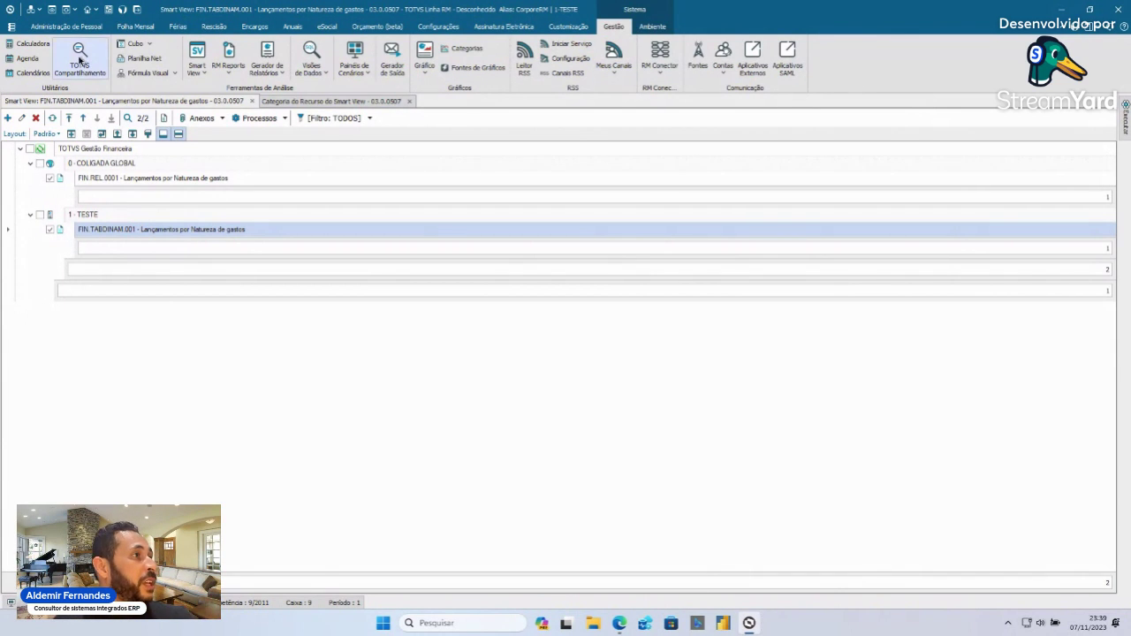
- Switch to the BackOffice Gestão Financeira module
click(14, 28)
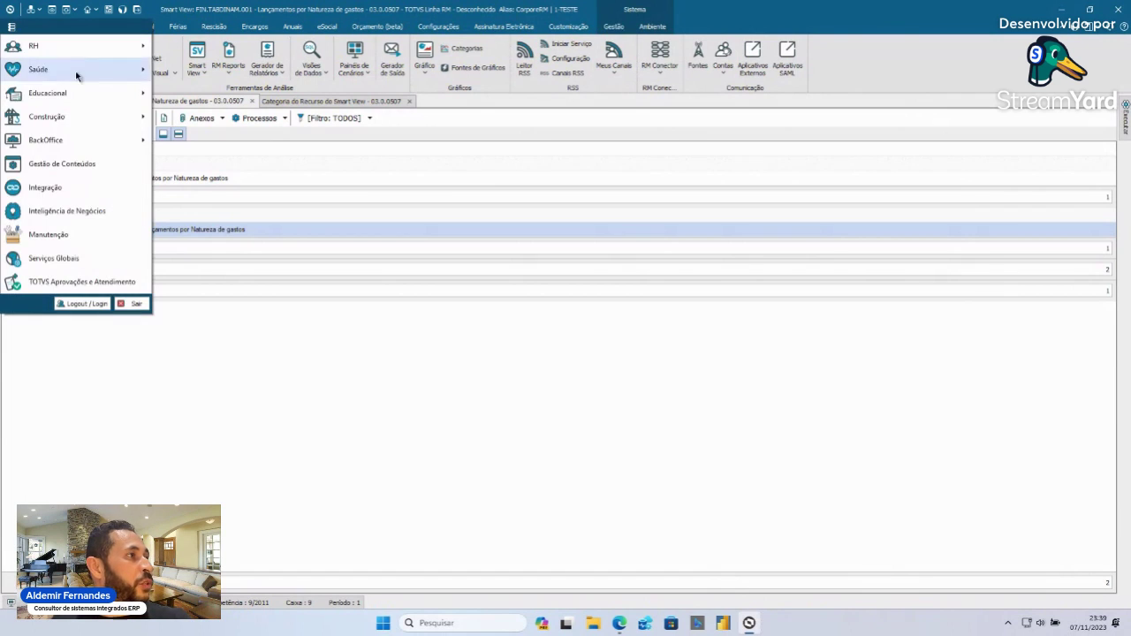
mouse_move(86, 145)
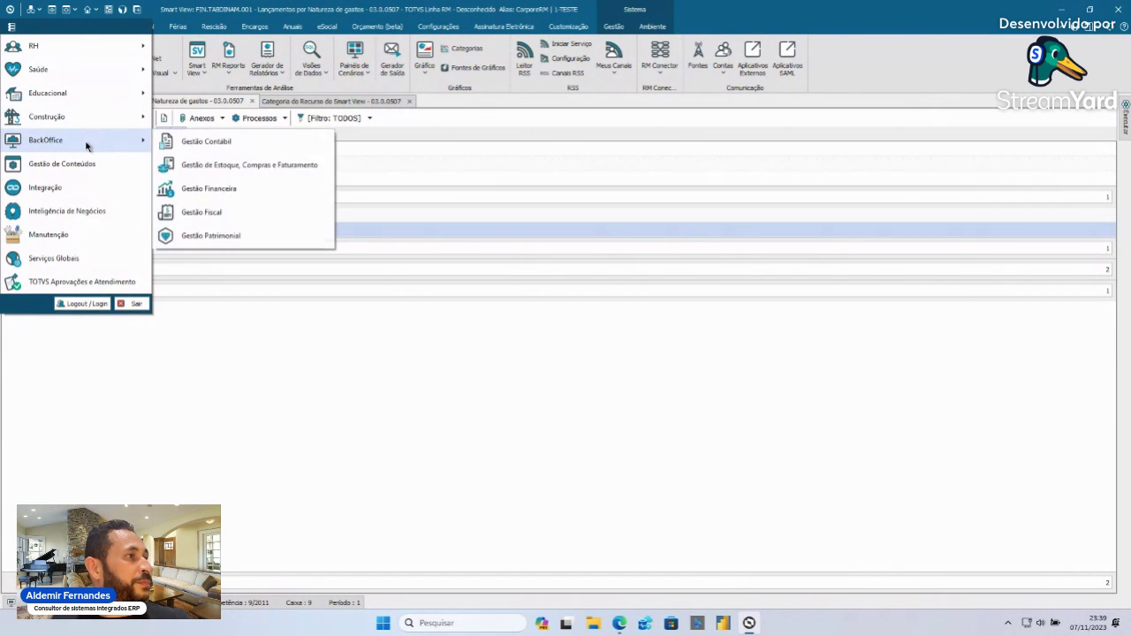
click(245, 190)
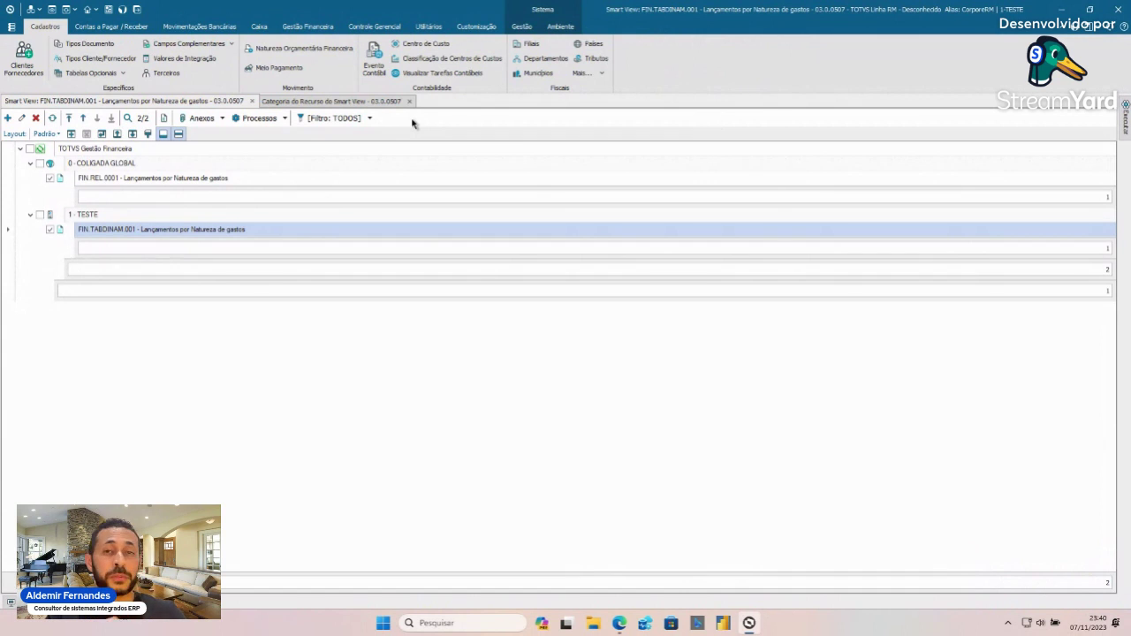
- Open Borderô de Pagamentos under Movimentações Bancárias with the Todos filter
click(185, 30)
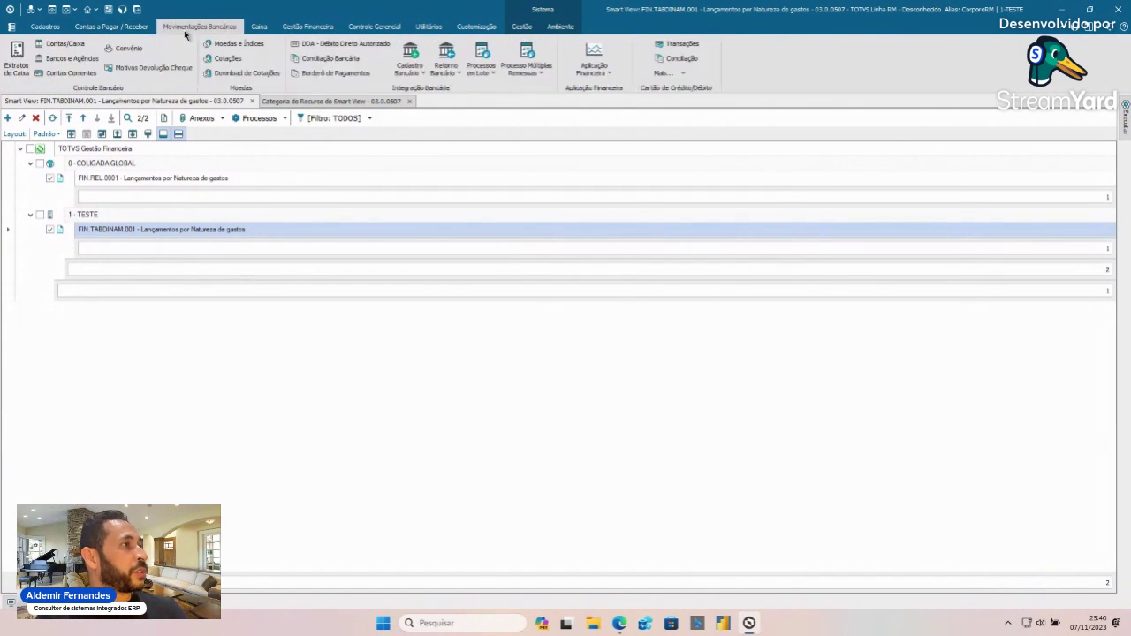
click(340, 79)
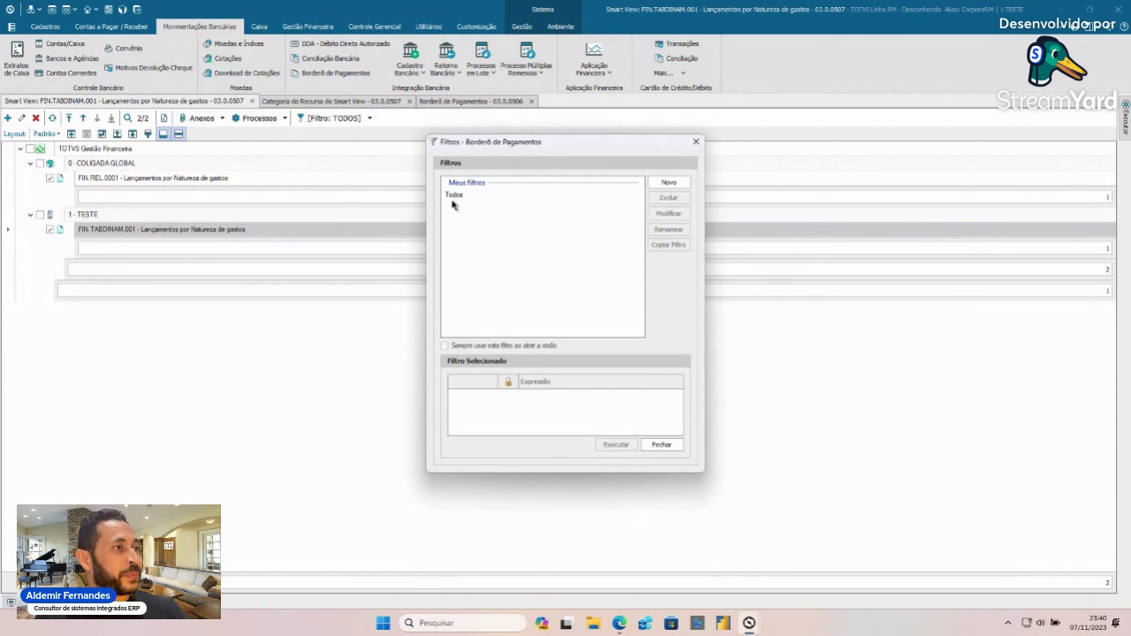
double_click(454, 200)
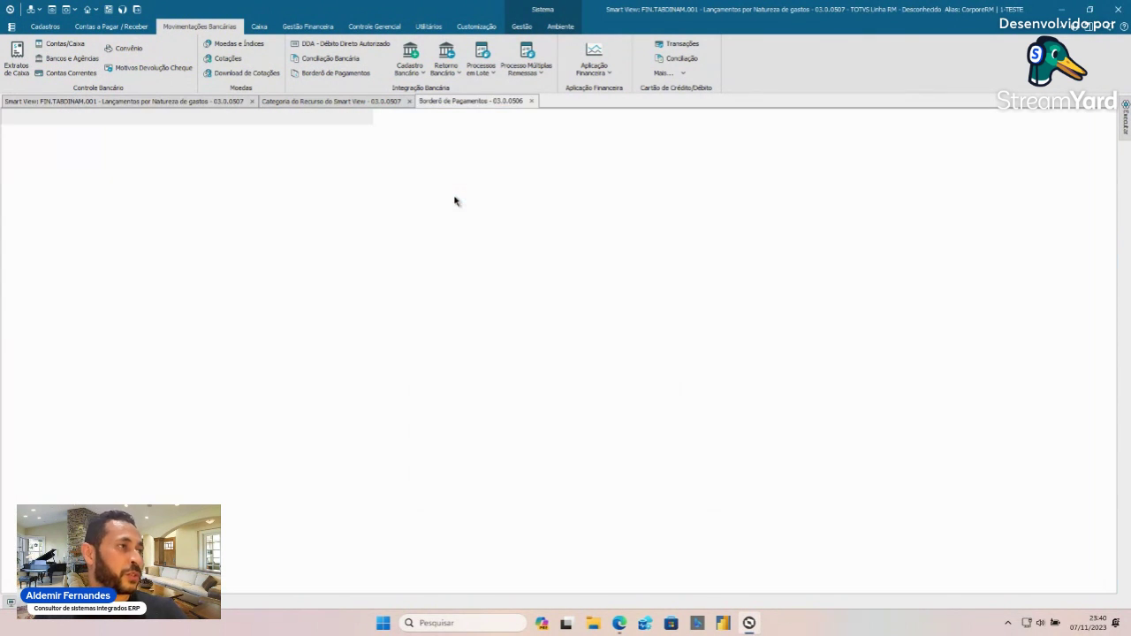
- Run FIN.TABDINAM.001 from the borderô's Anexos > Relatórios, then return to the Smart View resources tab
click(233, 118)
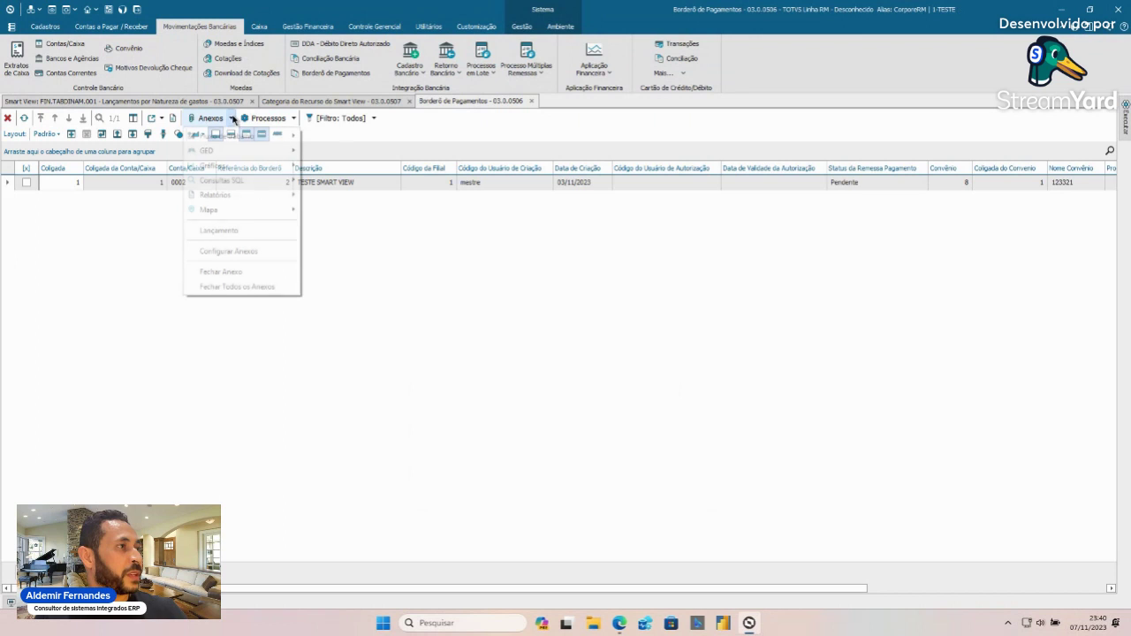
mouse_move(260, 196)
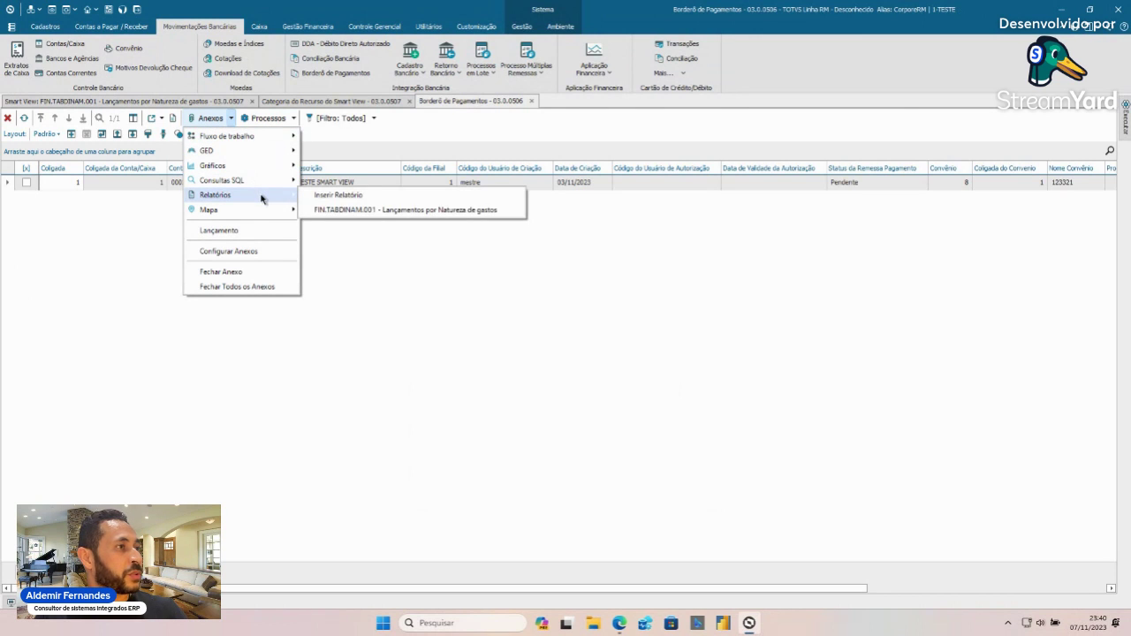
click(394, 216)
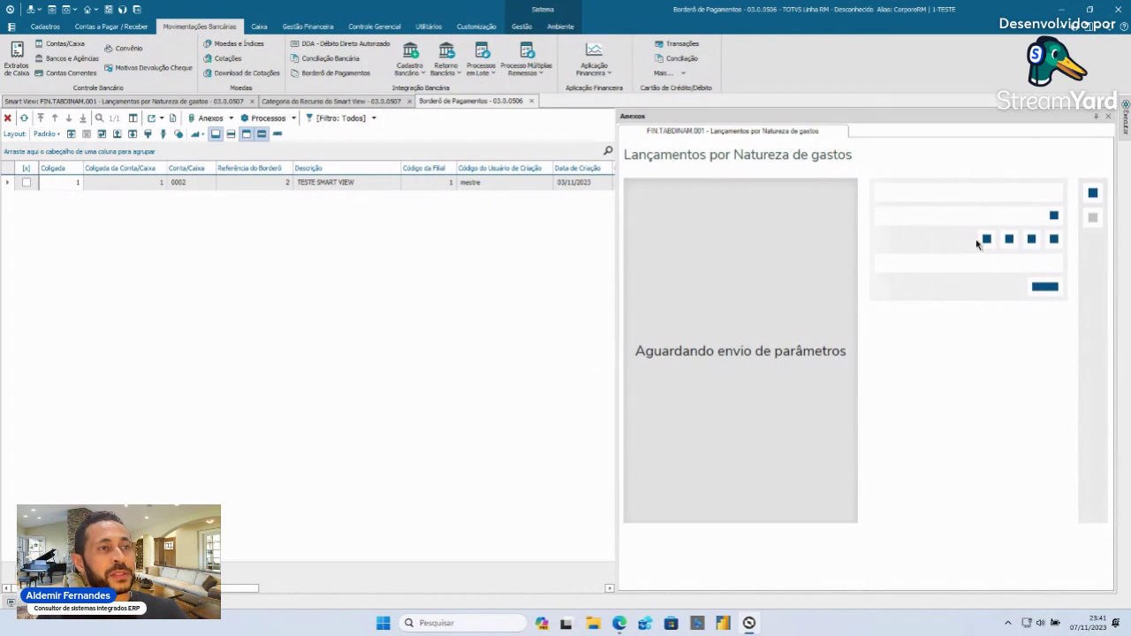
click(1045, 255)
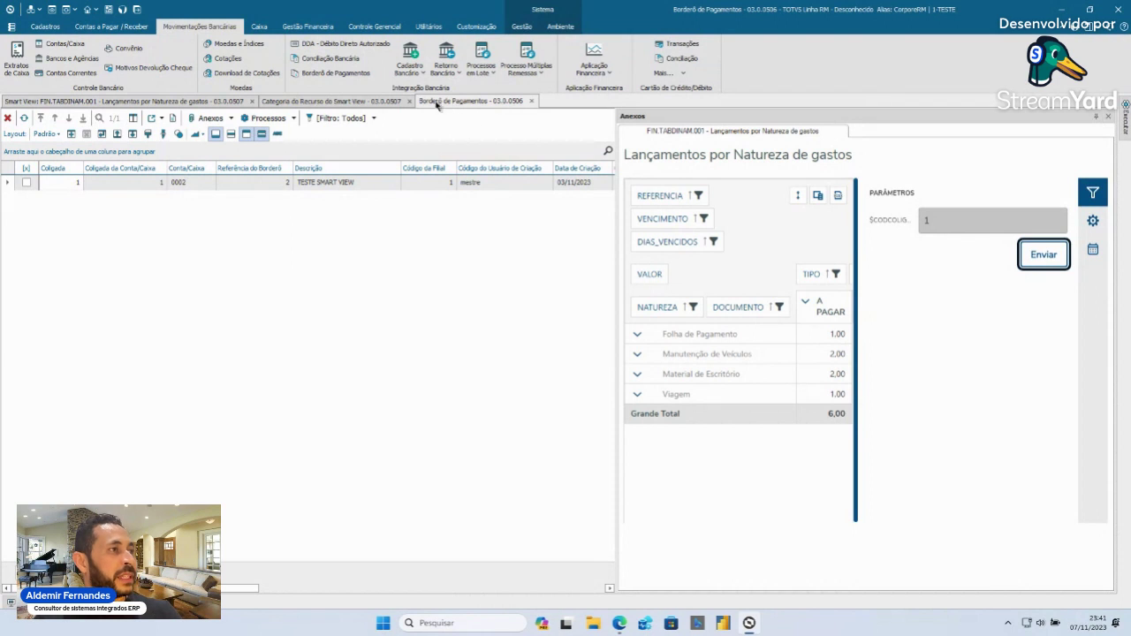
click(361, 101)
click(213, 101)
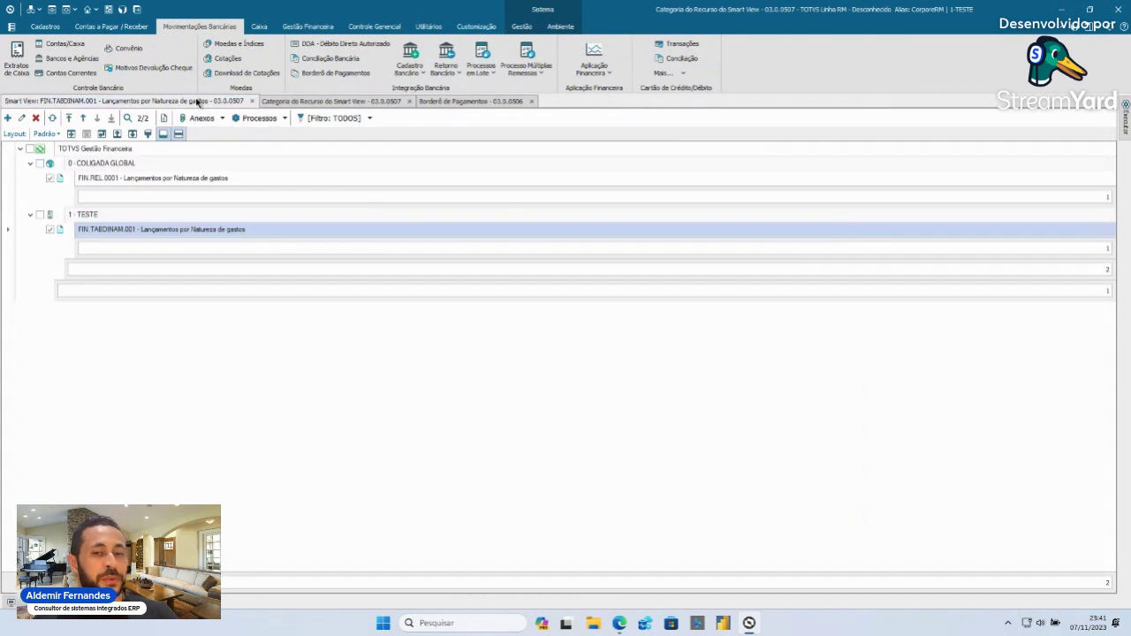